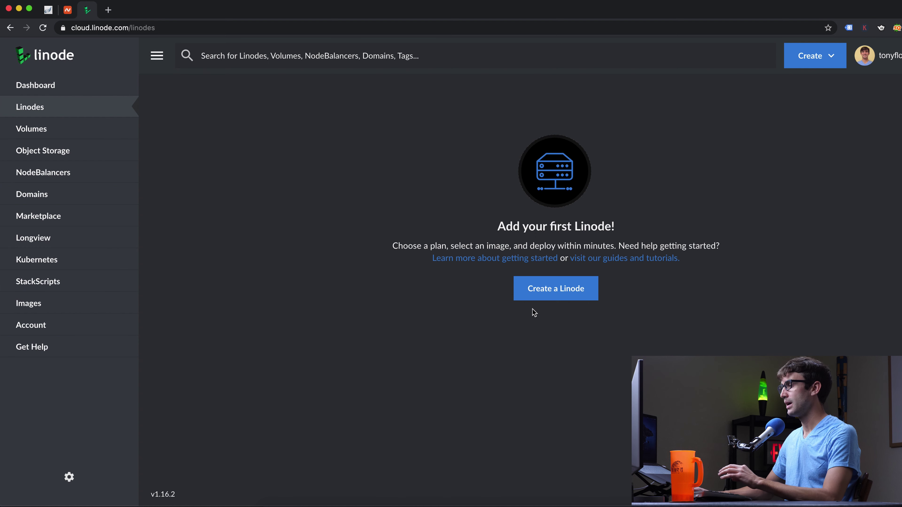
# Start a new Linode with Debian 9, region Fremont, CA, and the Nanode 1GB plan
pyautogui.click(568, 297)
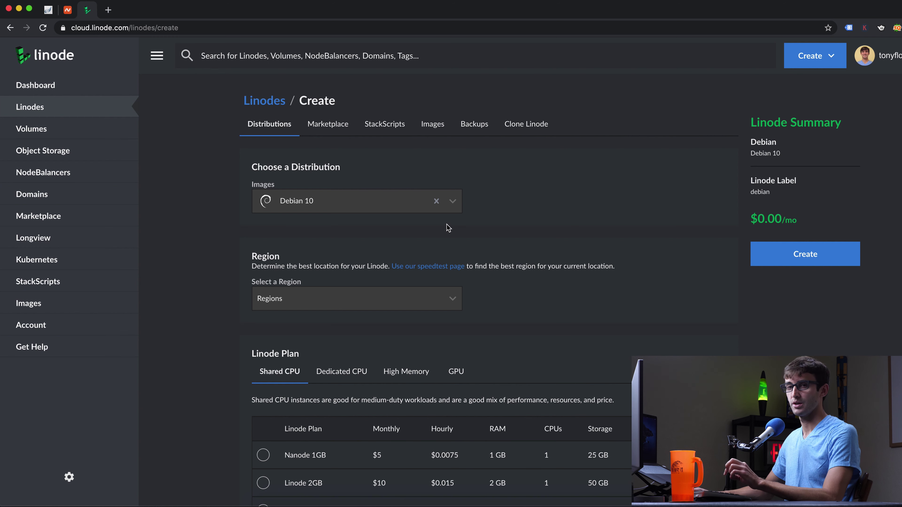
pyautogui.click(423, 206)
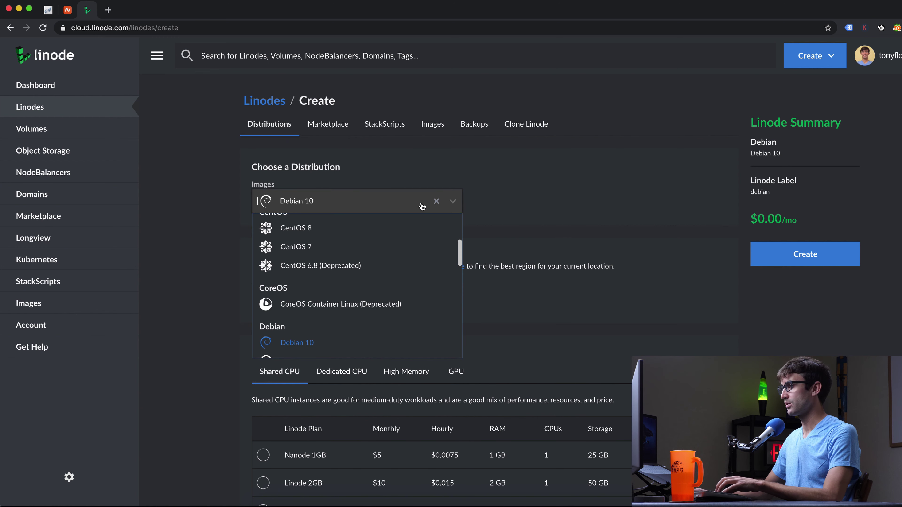
pyautogui.scroll(-2, 410, 265)
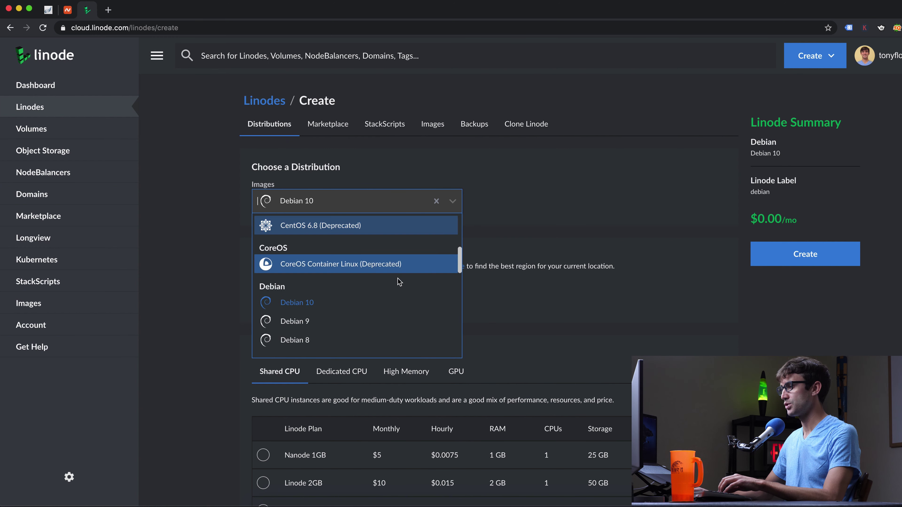
pyautogui.click(376, 325)
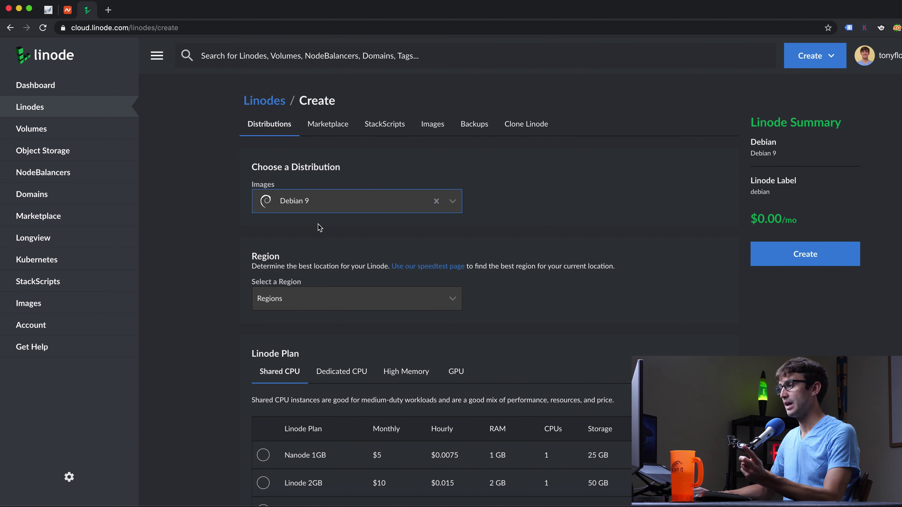
pyautogui.click(312, 301)
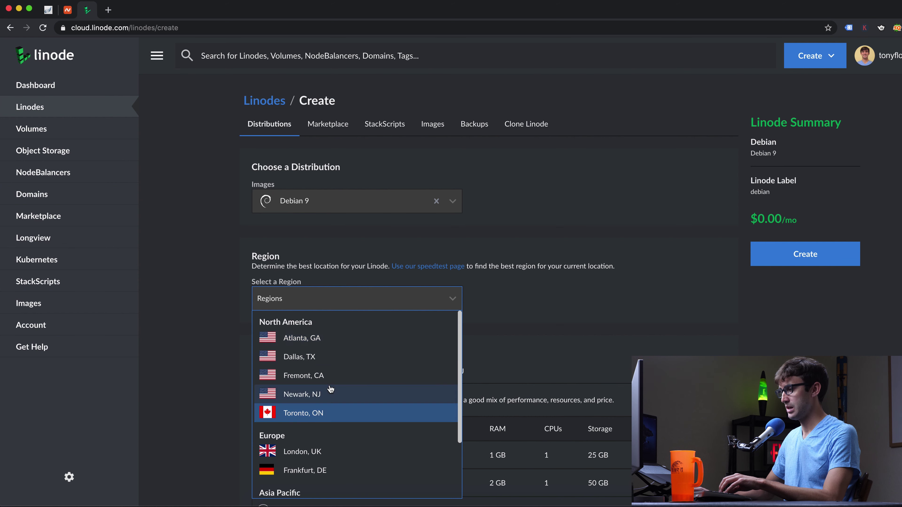
pyautogui.click(312, 376)
pyautogui.scroll(-5, 235, 308)
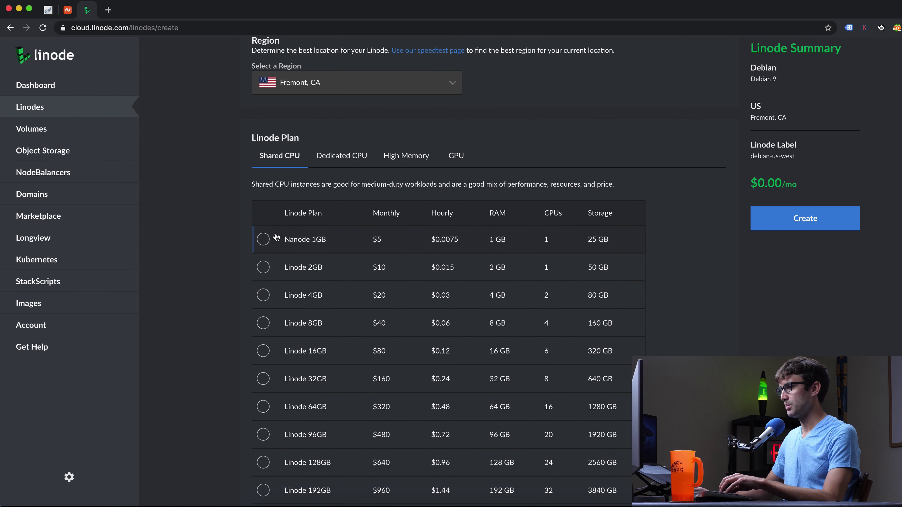
pyautogui.click(263, 239)
# Enter a root password, attach the saved SSH key, and create the Linode
pyautogui.scroll(-1, 233, 259)
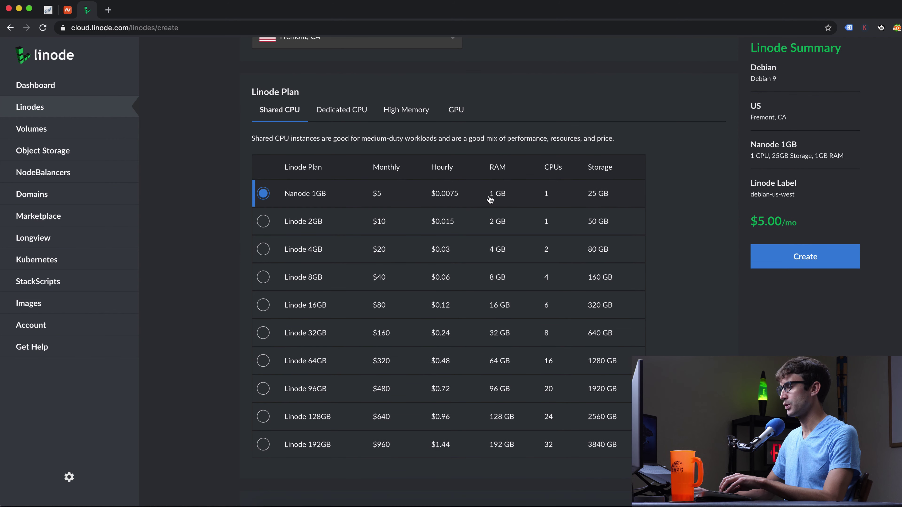
pyautogui.scroll(-1, 230, 250)
pyautogui.scroll(-8, 231, 250)
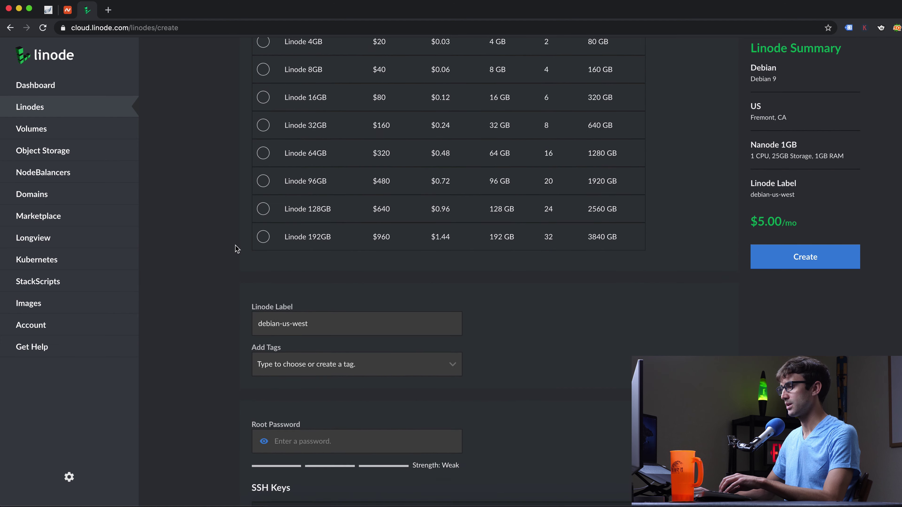
pyautogui.click(323, 351)
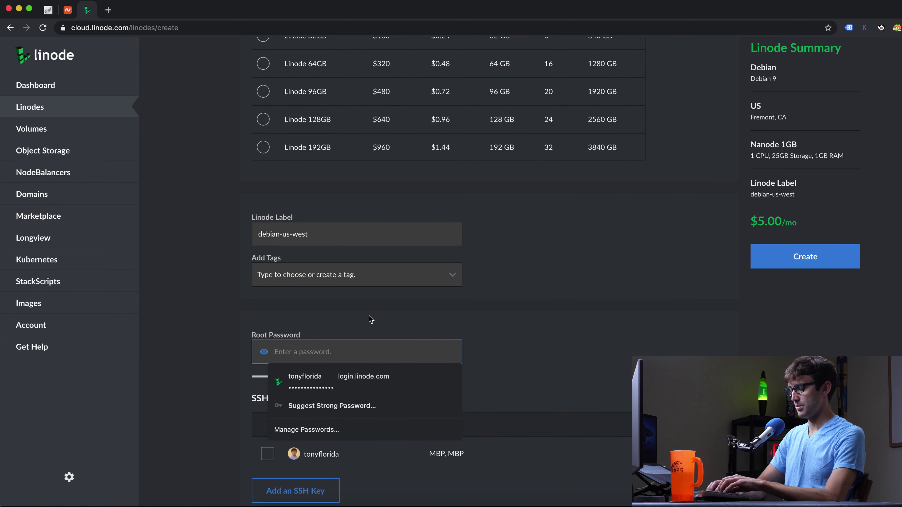
pyautogui.write('•••••••••••')
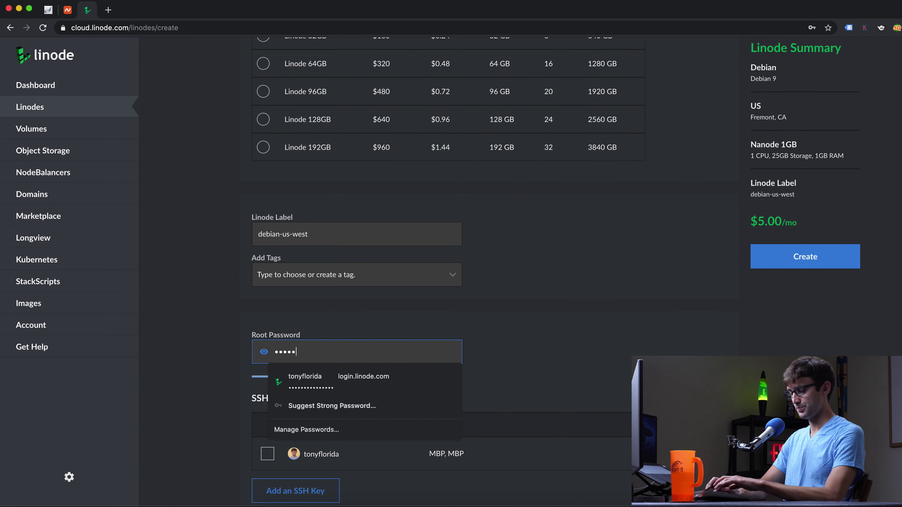
pyautogui.write('••••••')
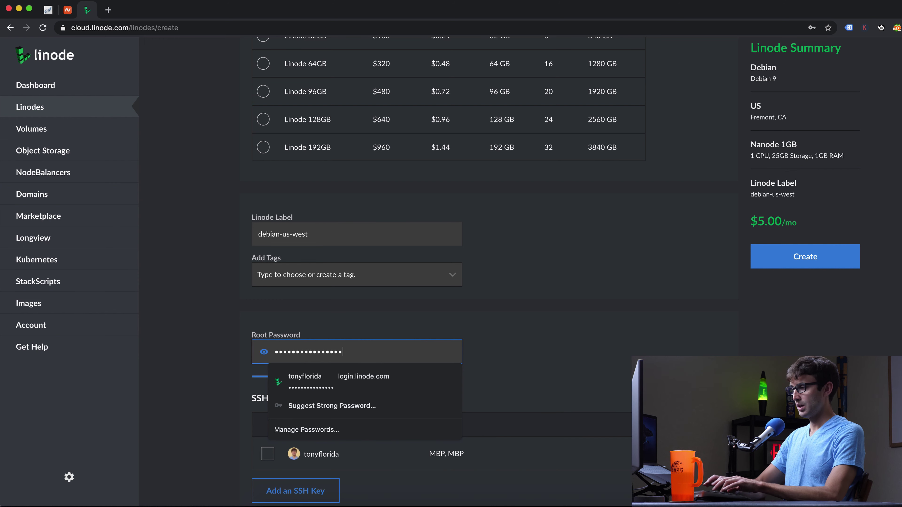
pyautogui.click(261, 318)
pyautogui.scroll(-2, 270, 393)
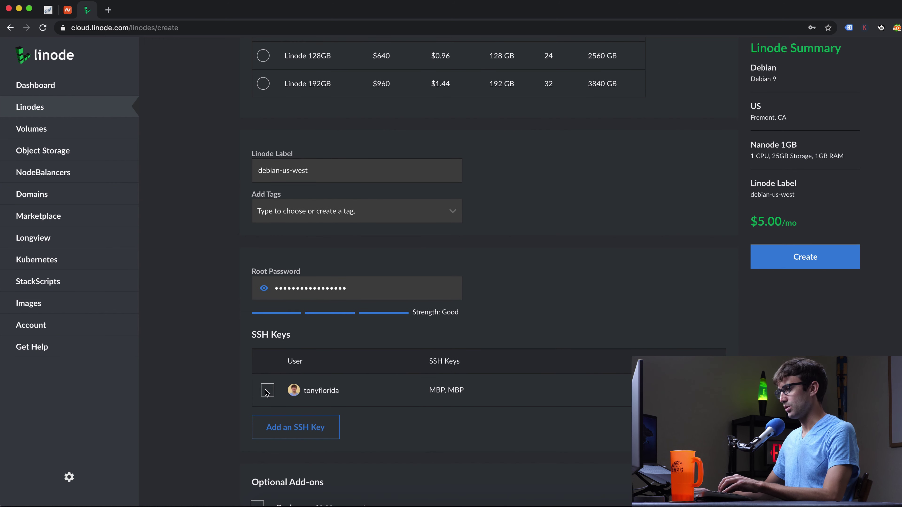
pyautogui.click(267, 390)
pyautogui.scroll(-3, 437, 270)
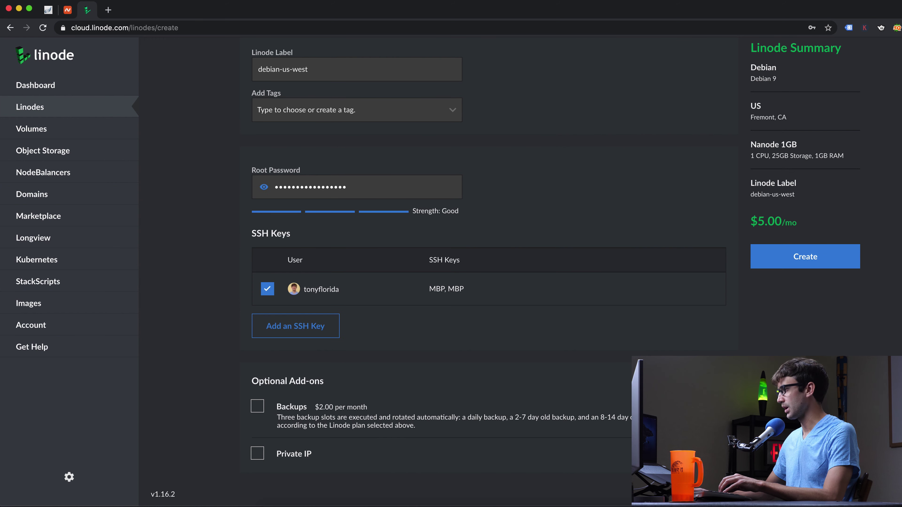
pyautogui.click(824, 265)
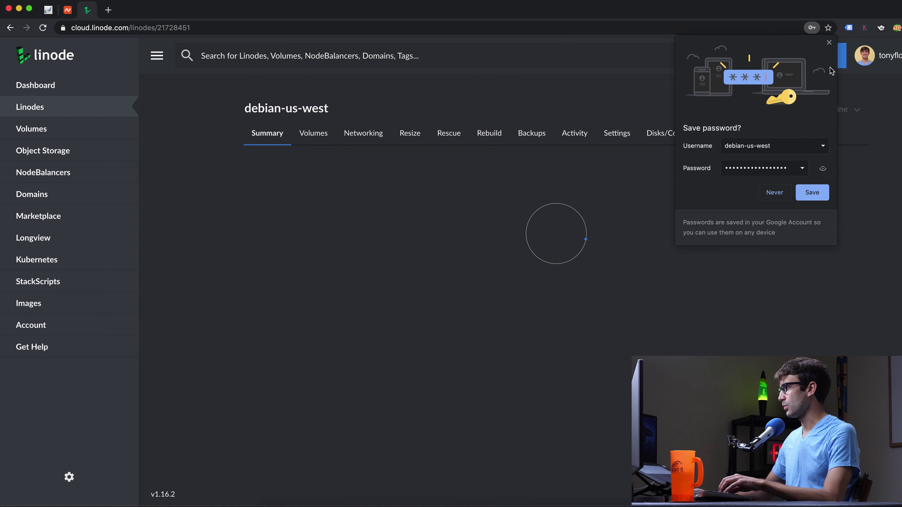
# Dismiss Chrome's save-password offer, copy IP 45.56.86.111, and go to Namecheap's Domain List
pyautogui.click(829, 43)
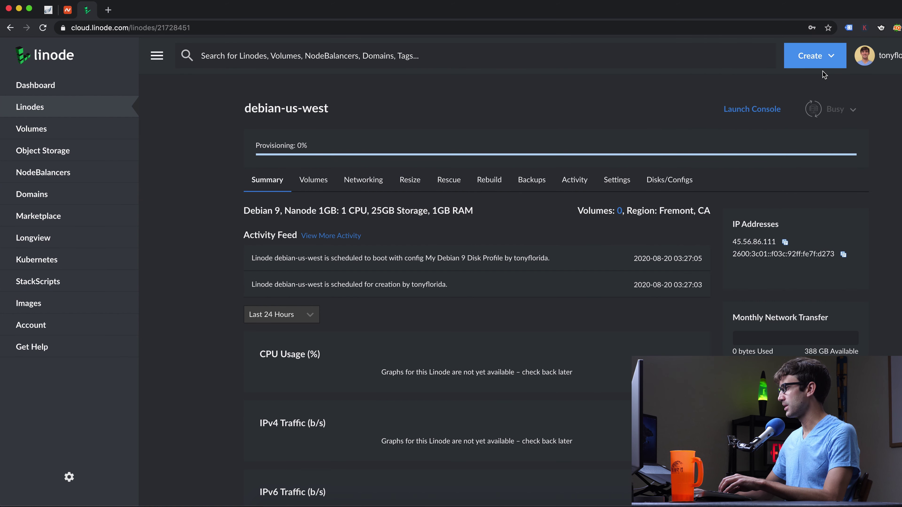
pyautogui.click(785, 242)
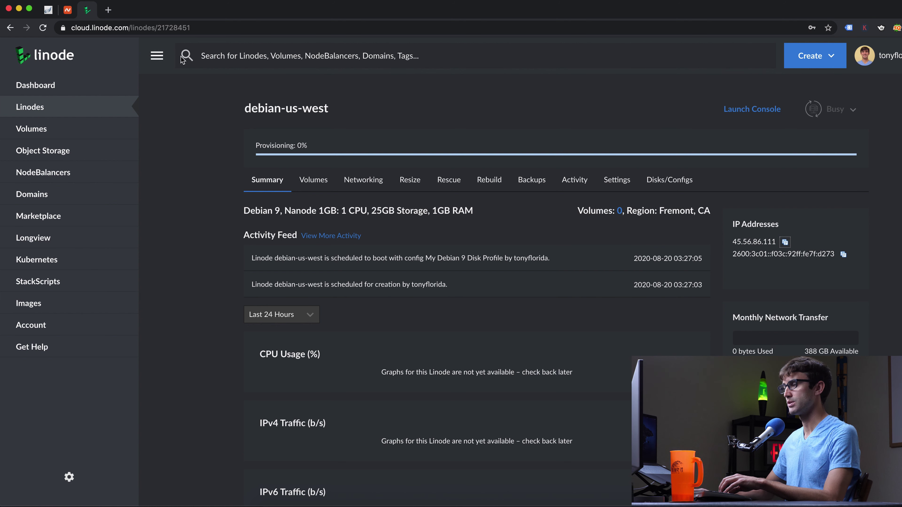
pyautogui.click(73, 10)
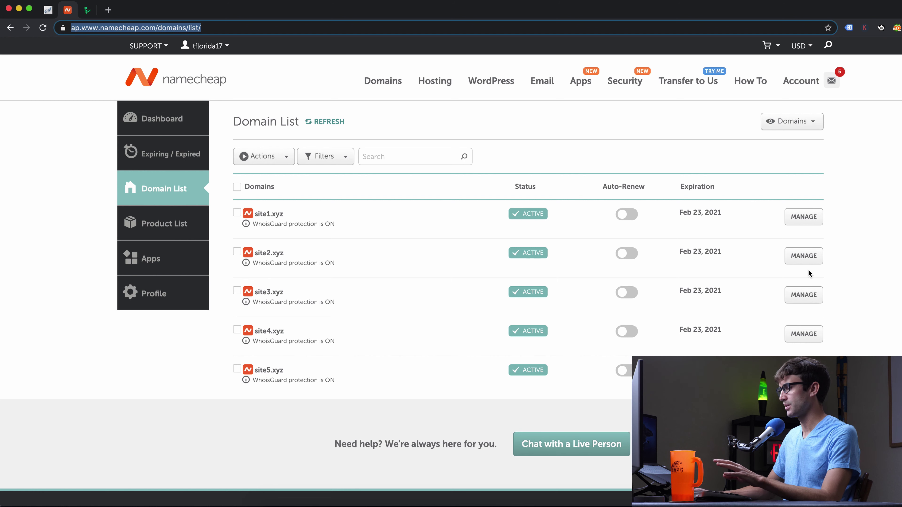
# In site2.xyz's Advanced DNS, add an A record with host @ pointing to 45.56.86.111
pyautogui.click(795, 260)
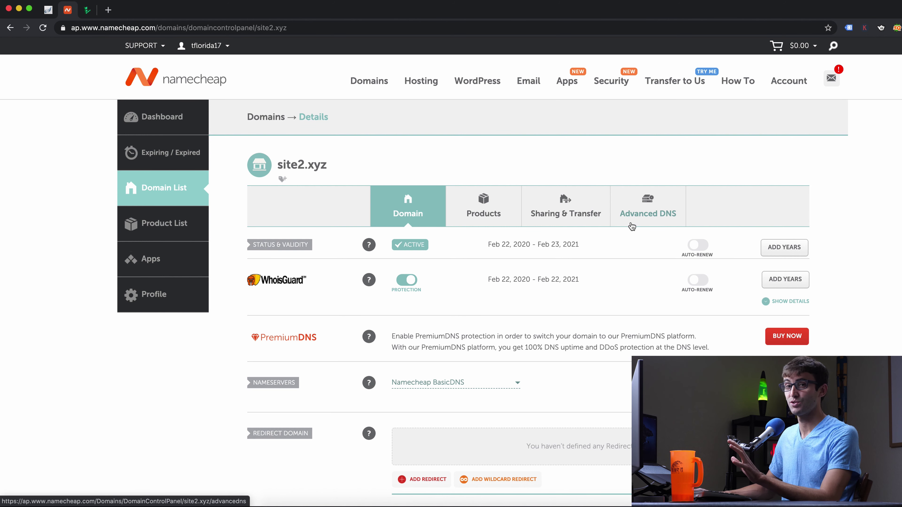
pyautogui.click(646, 211)
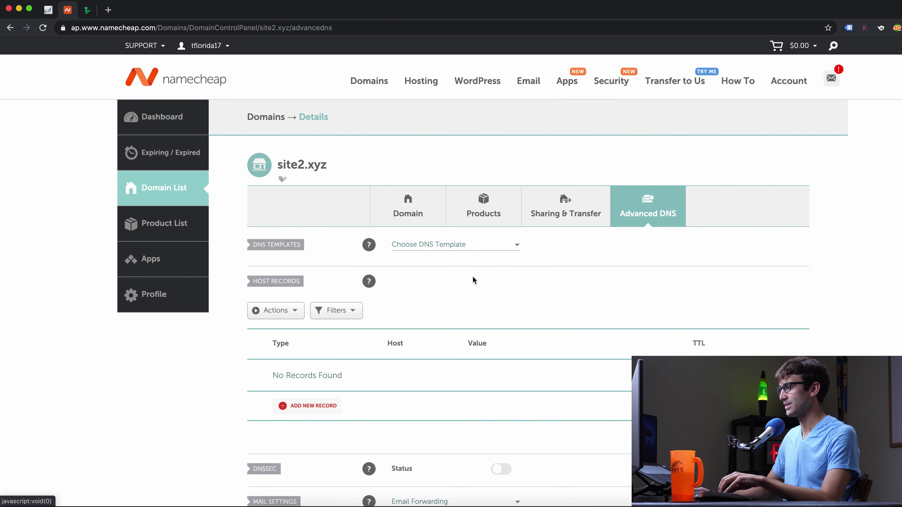
pyautogui.scroll(-2, 471, 305)
pyautogui.click(312, 330)
pyautogui.scroll(-4, 318, 329)
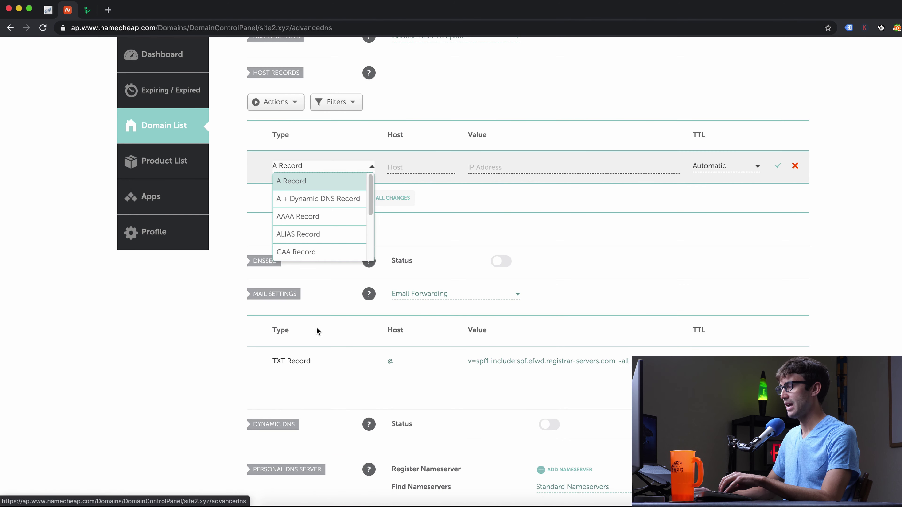
pyautogui.click(325, 181)
pyautogui.click(397, 169)
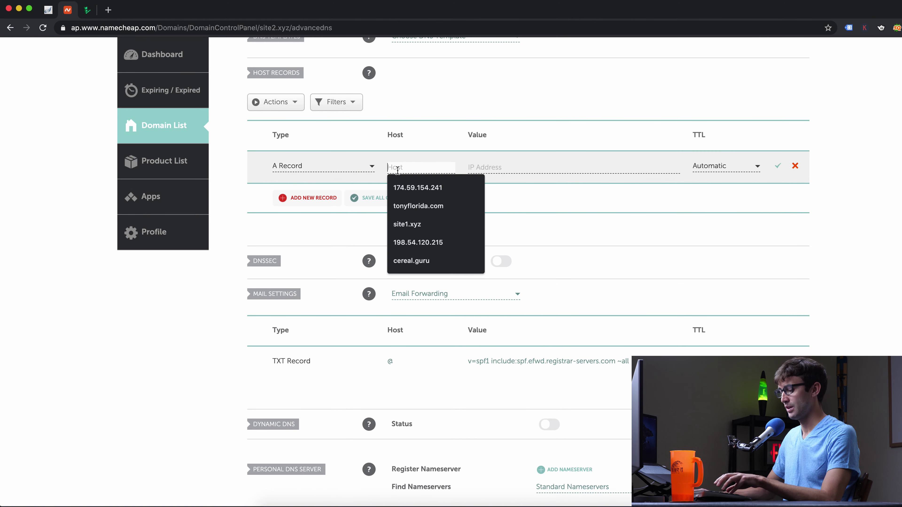
pyautogui.write('@')
pyautogui.click(512, 172)
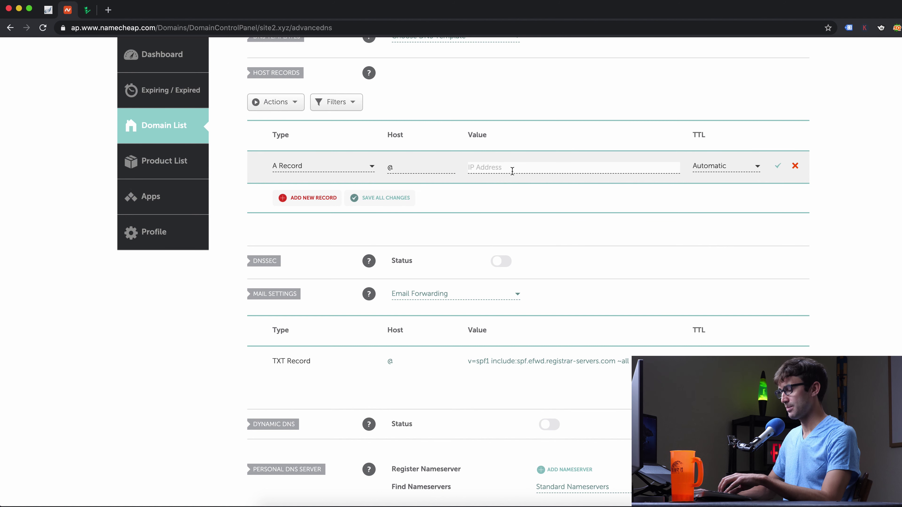
pyautogui.press('super+v')
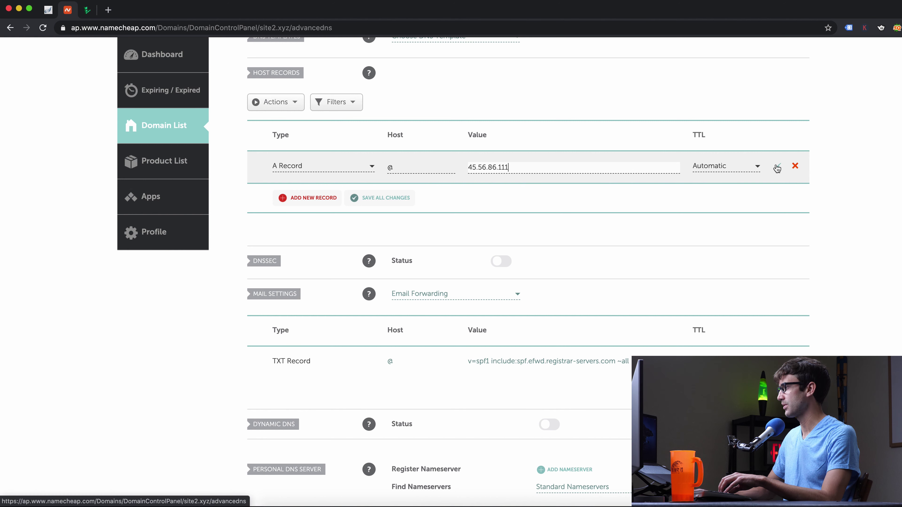
pyautogui.click(777, 167)
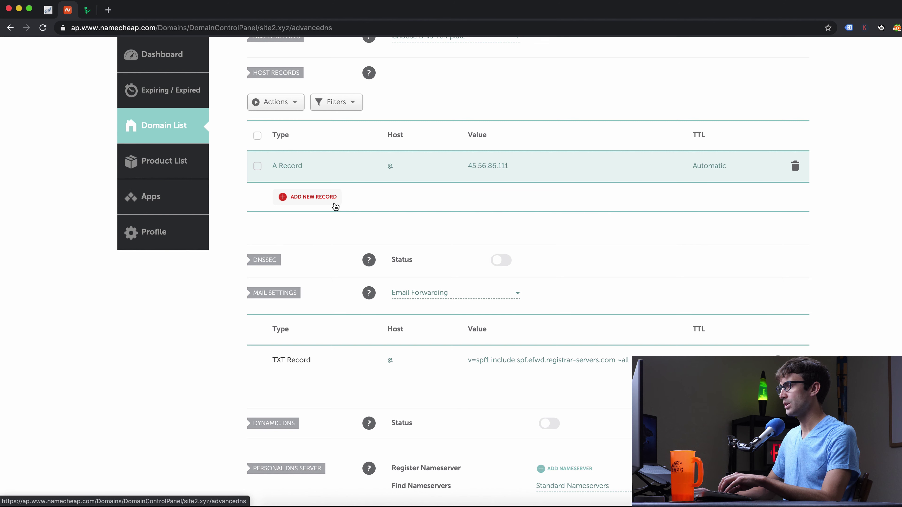
# Change that A record's host from @ to panel and save it
pyautogui.click(417, 167)
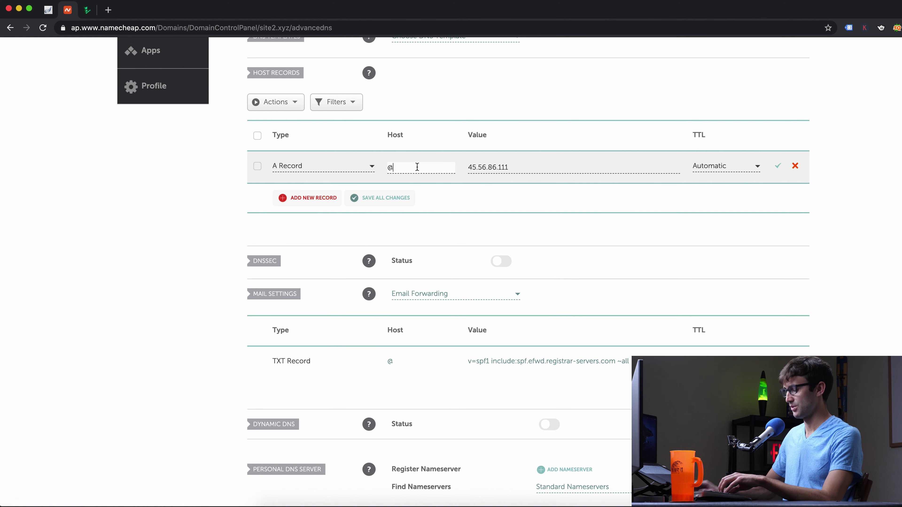
pyautogui.press('BackSpace')
pyautogui.write('panel')
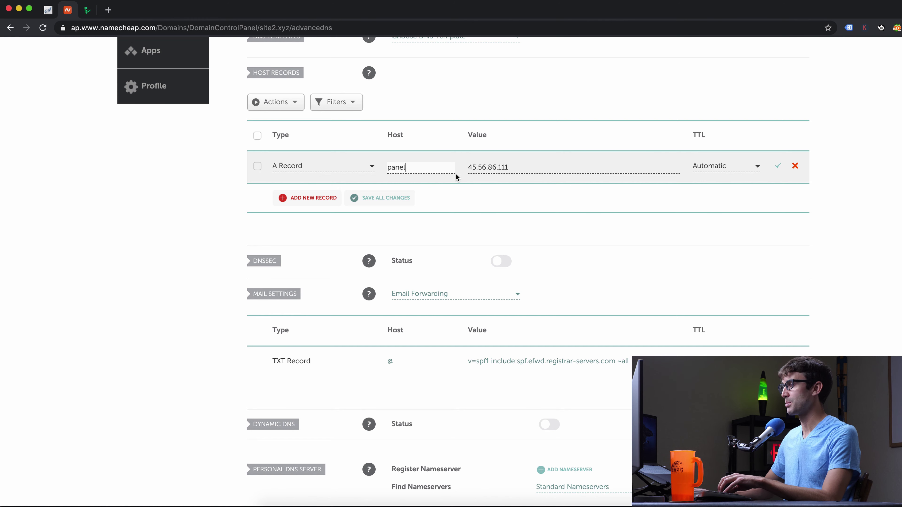
pyautogui.scroll(3, 455, 176)
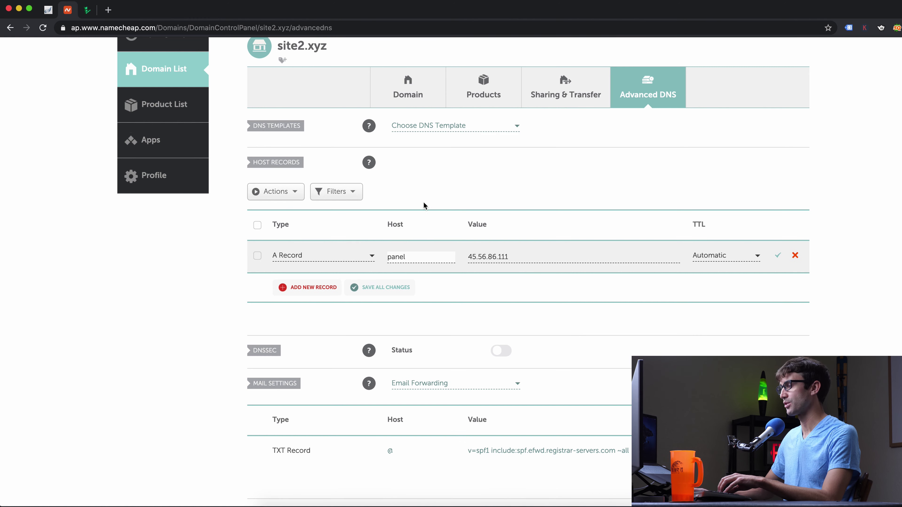
pyautogui.click(778, 255)
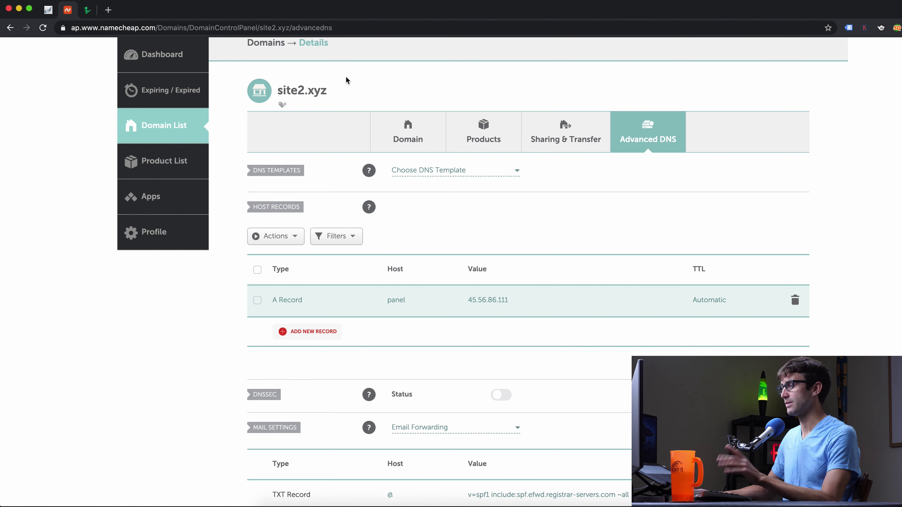
pyautogui.scroll(1, 425, 265)
# Edit site1.xyz's existing A record to host @ with value 45.56.86.111
pyautogui.click(176, 126)
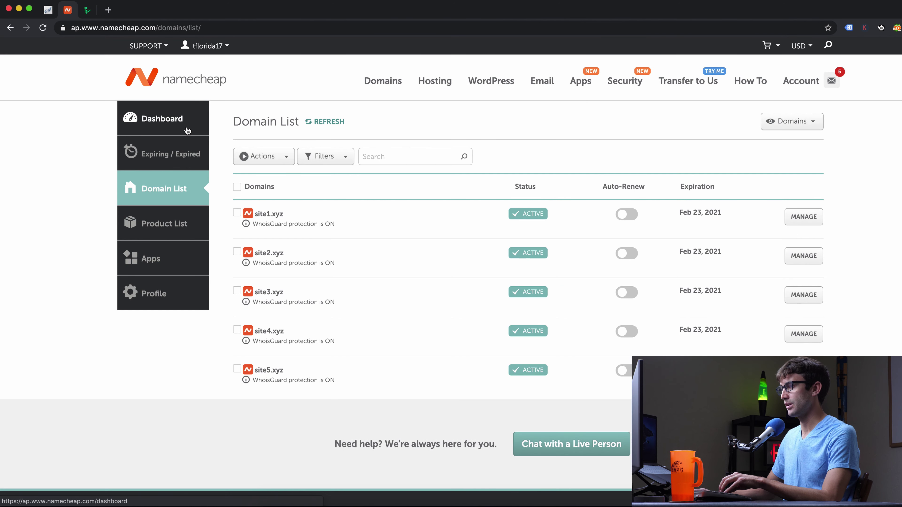
pyautogui.click(815, 219)
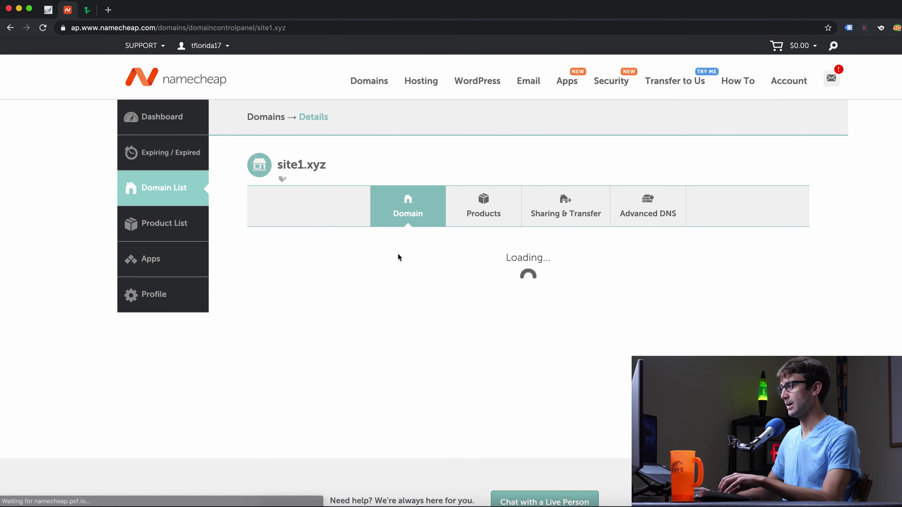
pyautogui.click(619, 216)
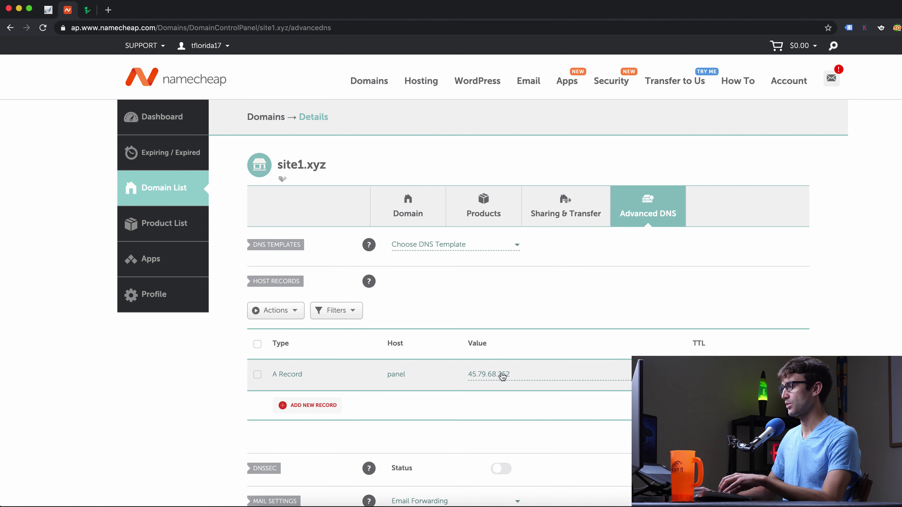
pyautogui.click(501, 376)
pyautogui.click(420, 372)
pyautogui.press('BackSpace')
pyautogui.write('@')
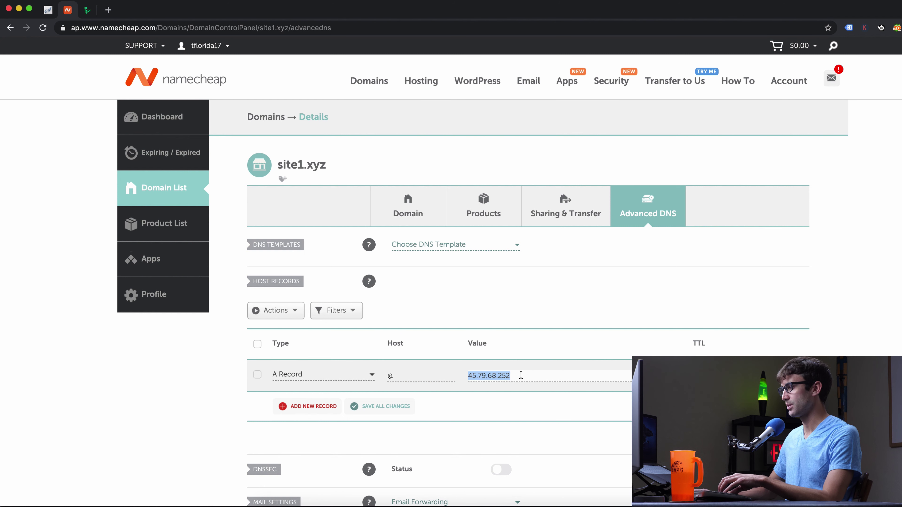
pyautogui.press('super+v')
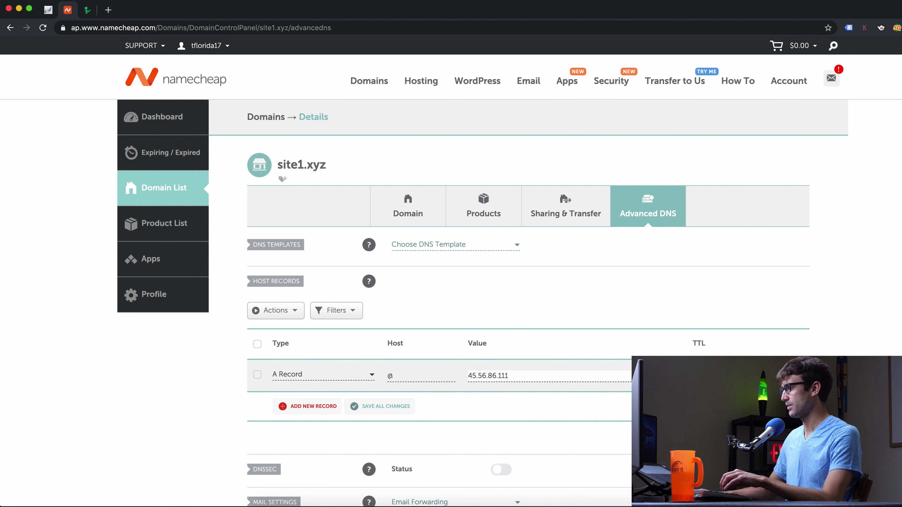
pyautogui.press('Return')
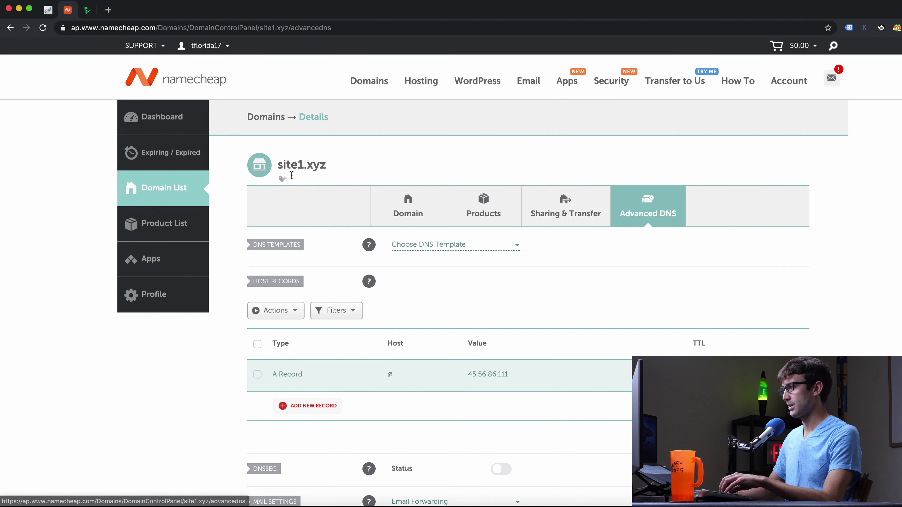
# Add a www A record for site1.xyz pointing to 45.56.86.111
pyautogui.click(297, 406)
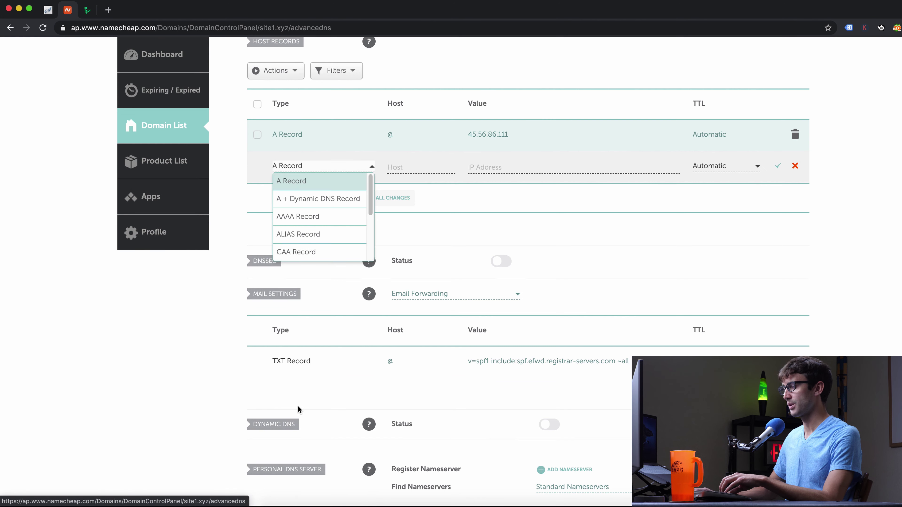
pyautogui.click(392, 167)
pyautogui.write('w')
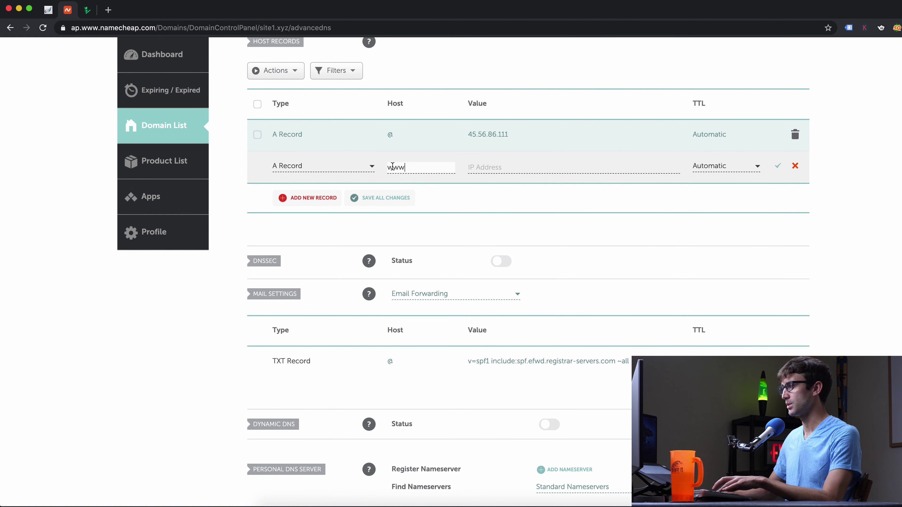
pyautogui.write('ww')
pyautogui.scroll(5, 393, 167)
pyautogui.click(546, 369)
pyautogui.press('super+v')
pyautogui.press('Return')
pyautogui.click(93, 10)
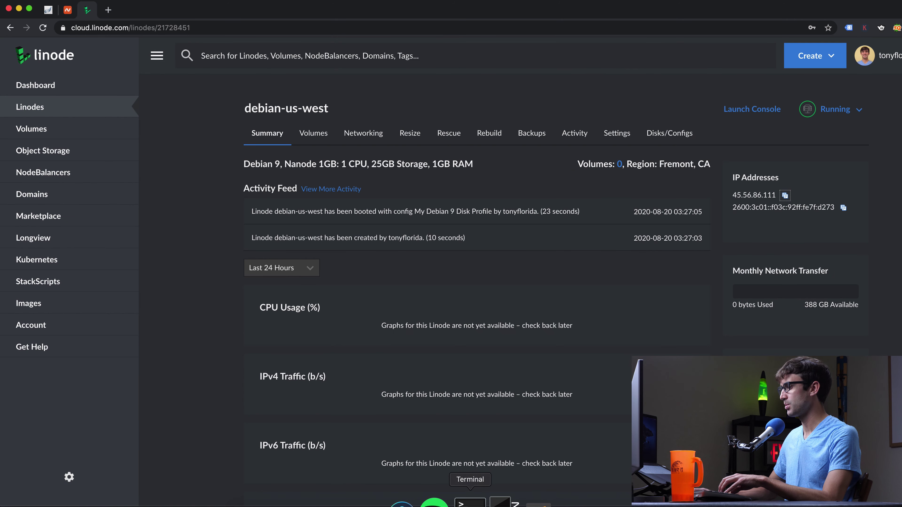
pyautogui.click(470, 503)
pyautogui.write('sssh')
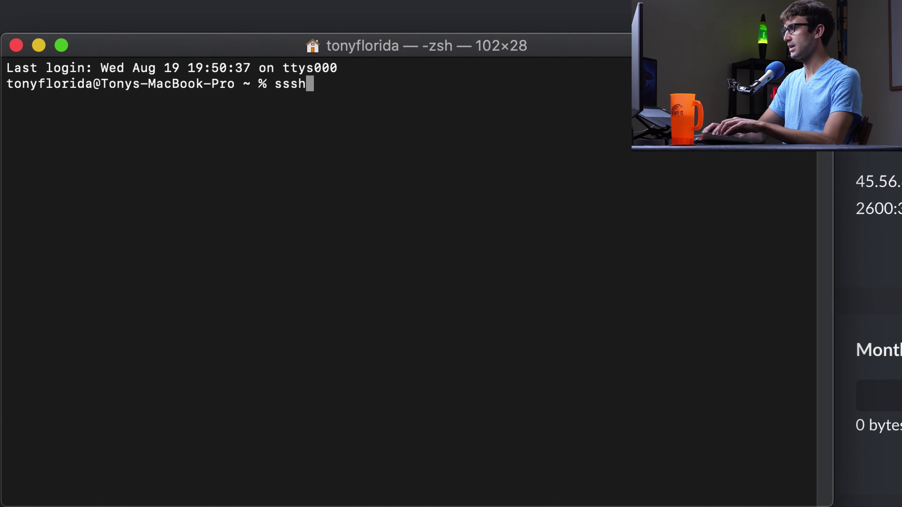
pyautogui.press('BackSpace')
pyautogui.press('BackSpace')
pyautogui.write('h root')
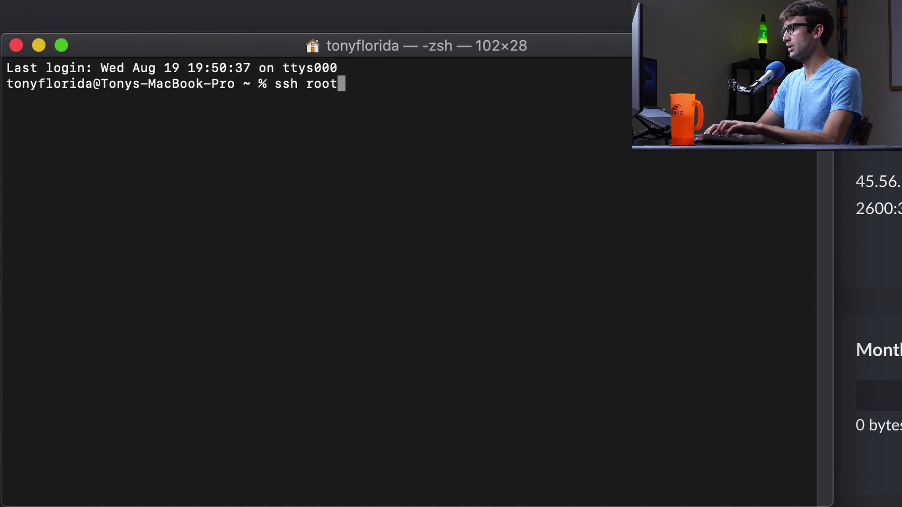
pyautogui.write('@')
pyautogui.rightClick(654, 195)
pyautogui.click(681, 227)
pyautogui.press('Return')
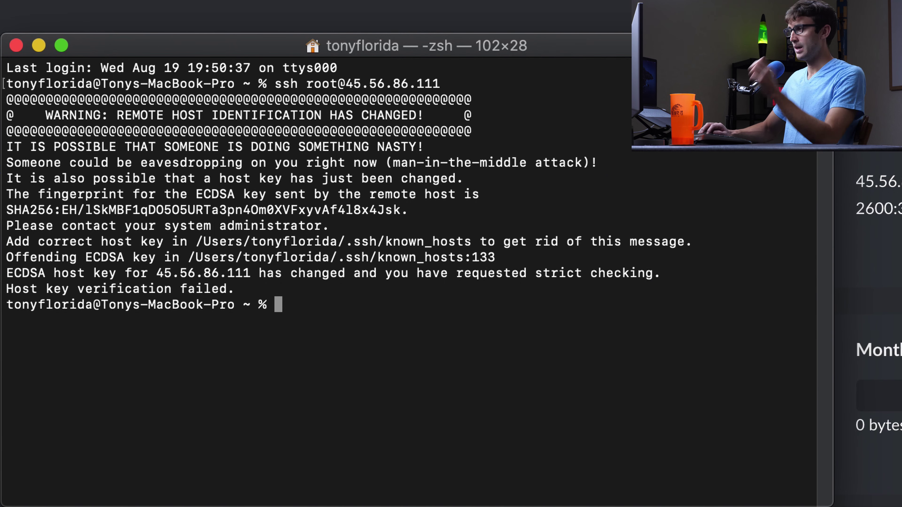
# Delete the stale 45.56.86.111 host key (line 135) from ~/.ssh/known_hosts in vim and save
pyautogui.write('vim ~/')
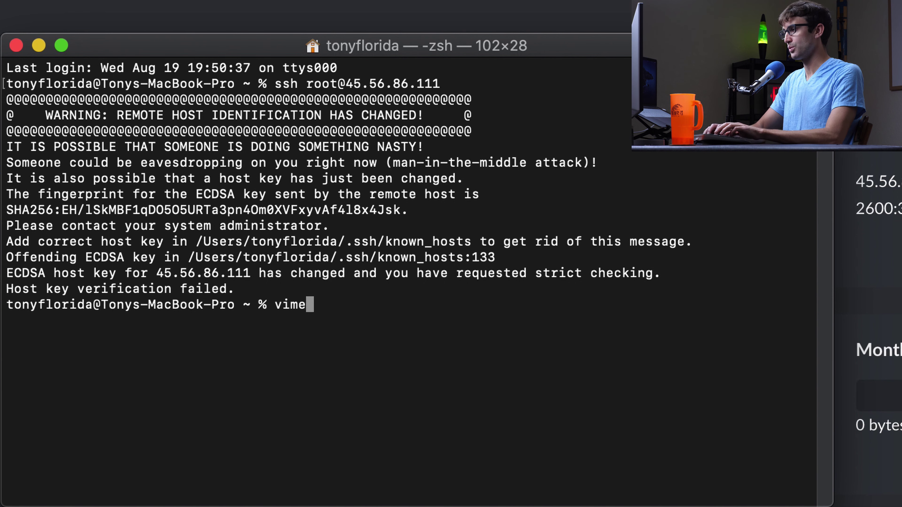
pyautogui.write('.')
pyautogui.press('Tab')
pyautogui.write('s')
pyautogui.press('Tab')
pyautogui.write('known_hosts')
pyautogui.press('Return')
pyautogui.write(':135')
pyautogui.press('Return')
pyautogui.press('d')
pyautogui.press('d')
pyautogui.write(':weq')
pyautogui.press('Return')
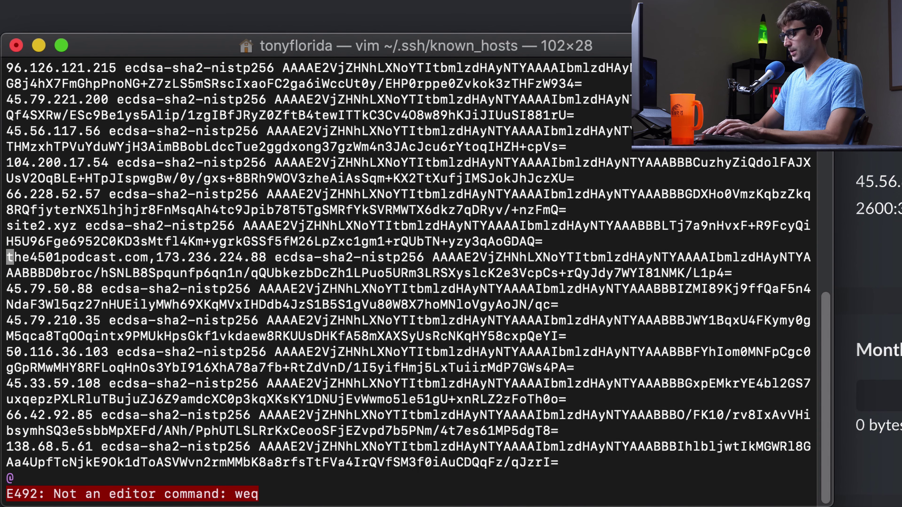
pyautogui.write(':wq')
pyautogui.press('Return')
# Rerun the ssh login as root and accept the new host key with yes
pyautogui.press('Up')
pyautogui.press('Up')
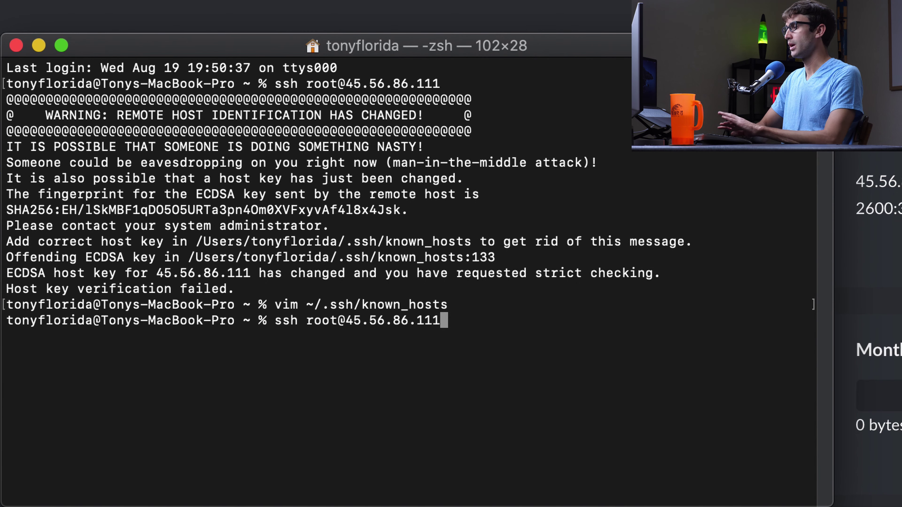
pyautogui.press('Return')
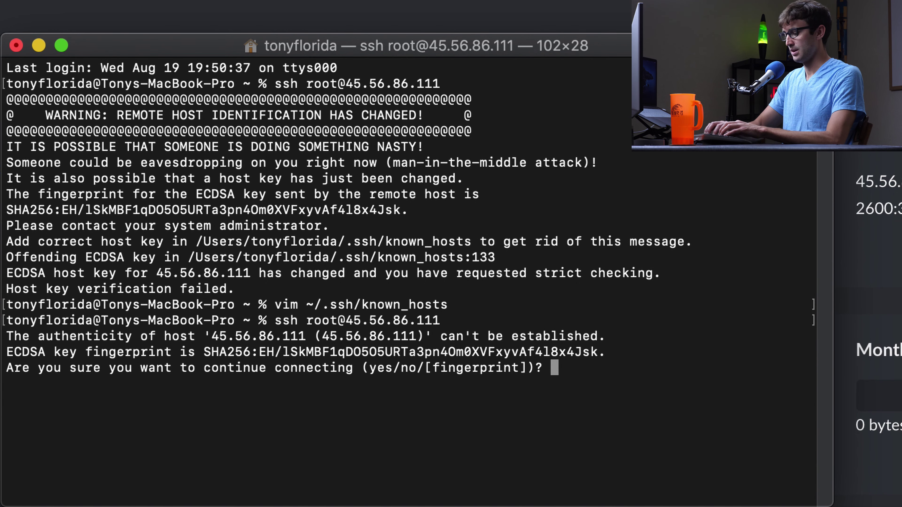
pyautogui.write('yes')
pyautogui.press('Return')
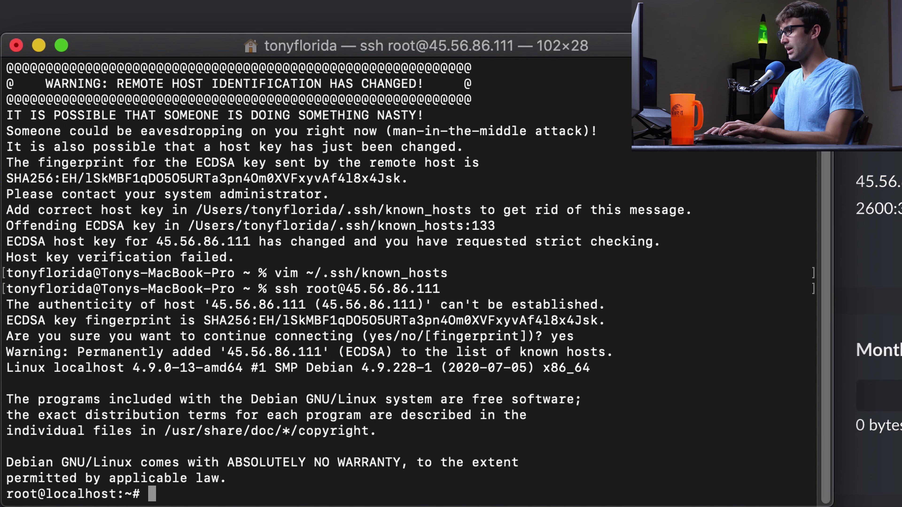
pyautogui.press('Return')
pyautogui.press('Return')
pyautogui.press('Return')
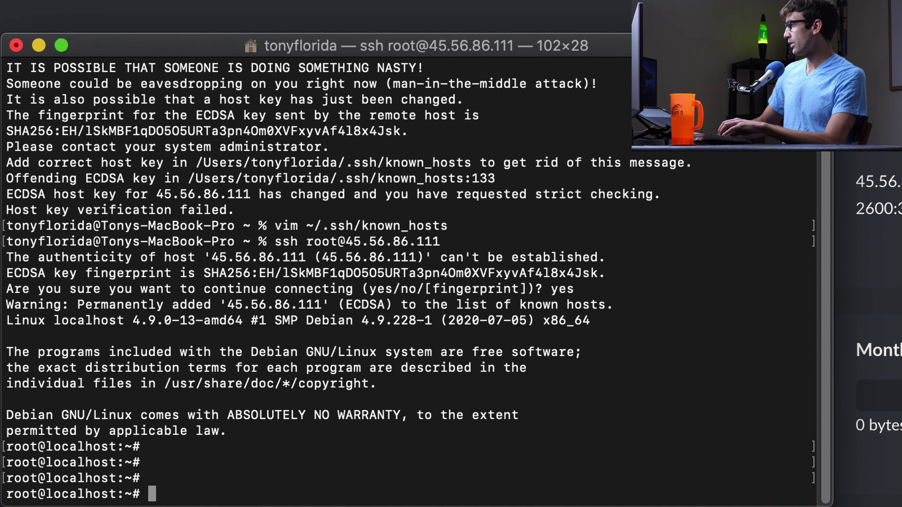
pyautogui.press('super+Tab')
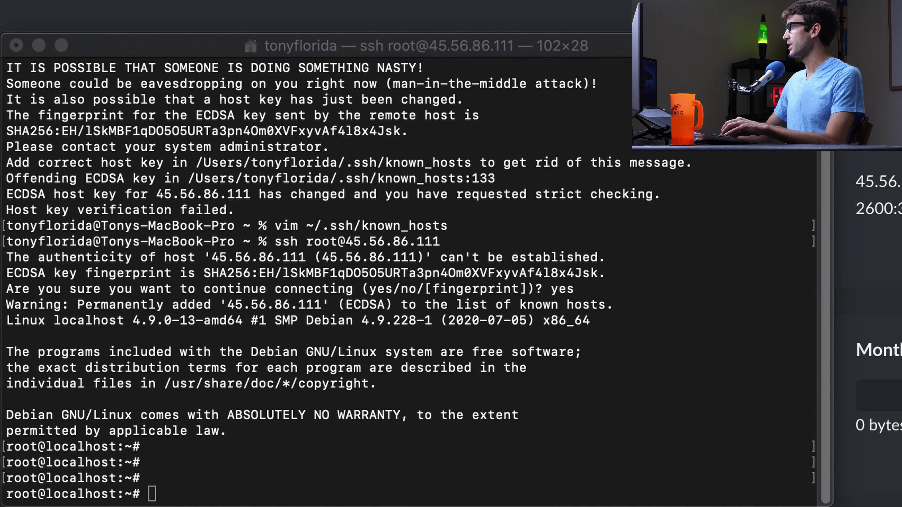
pyautogui.rightClick(277, 461)
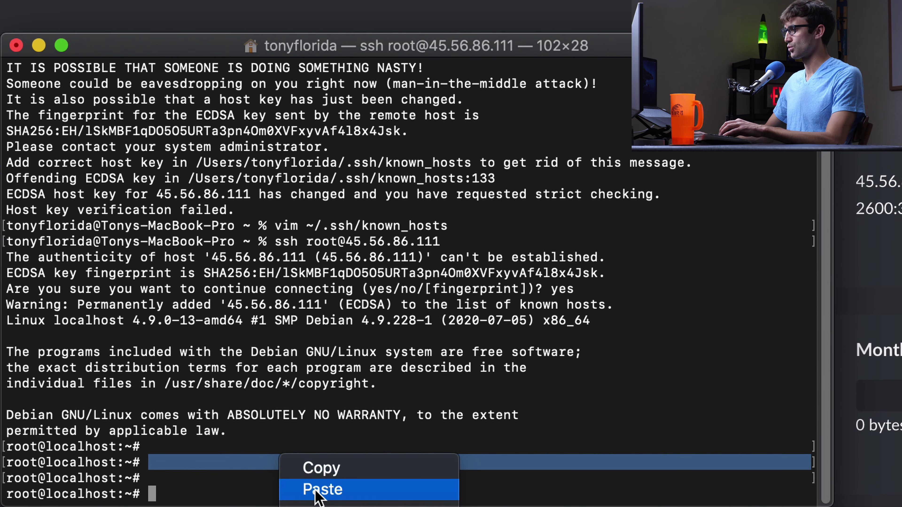
pyautogui.click(296, 493)
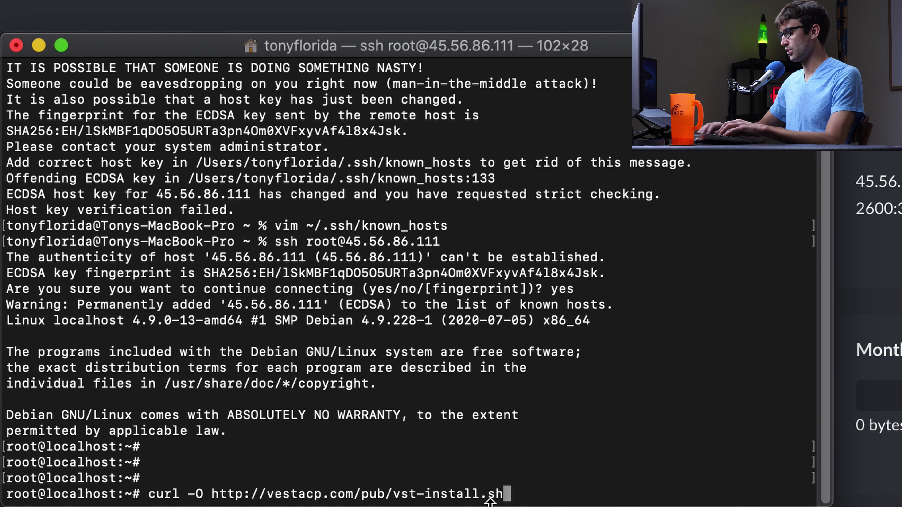
pyautogui.press('Return')
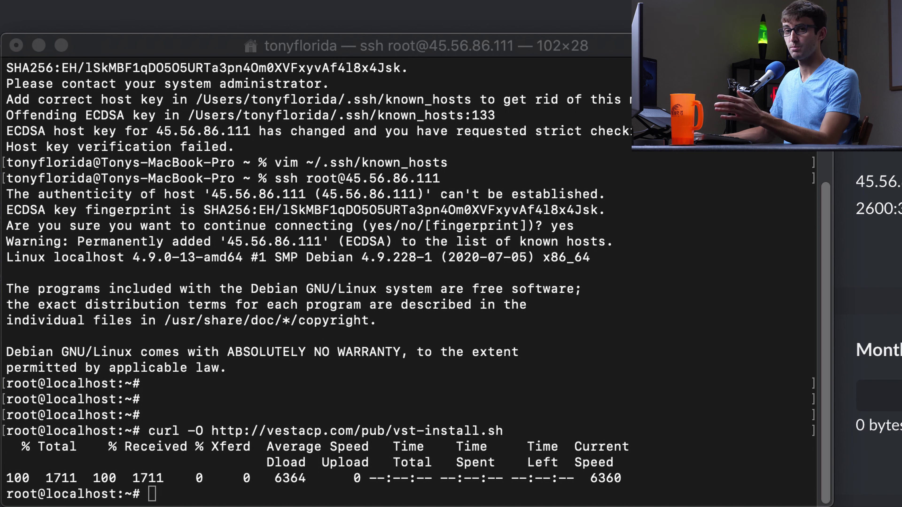
# Confirm vst-install.sh is present with ls and leave the bash vst-install.sh install command at the prompt
pyautogui.rightClick(226, 494)
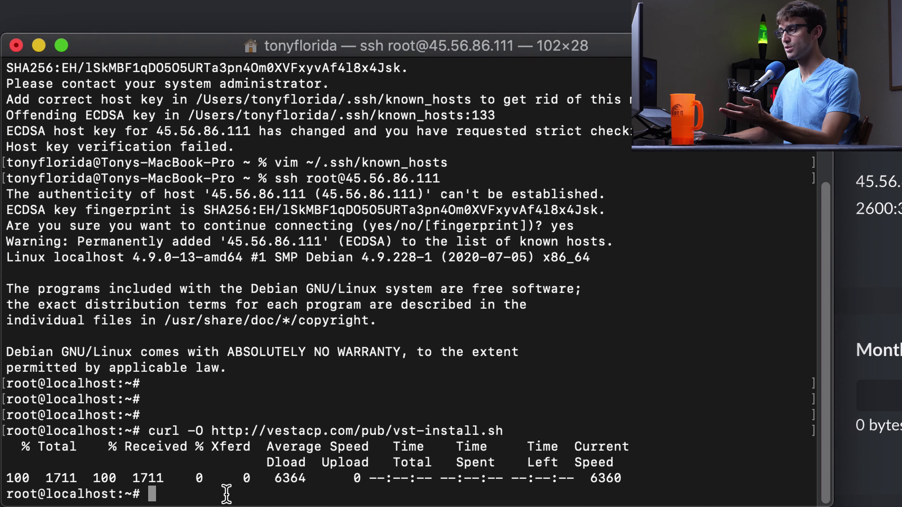
pyautogui.press('Escape')
pyautogui.press('super+v')
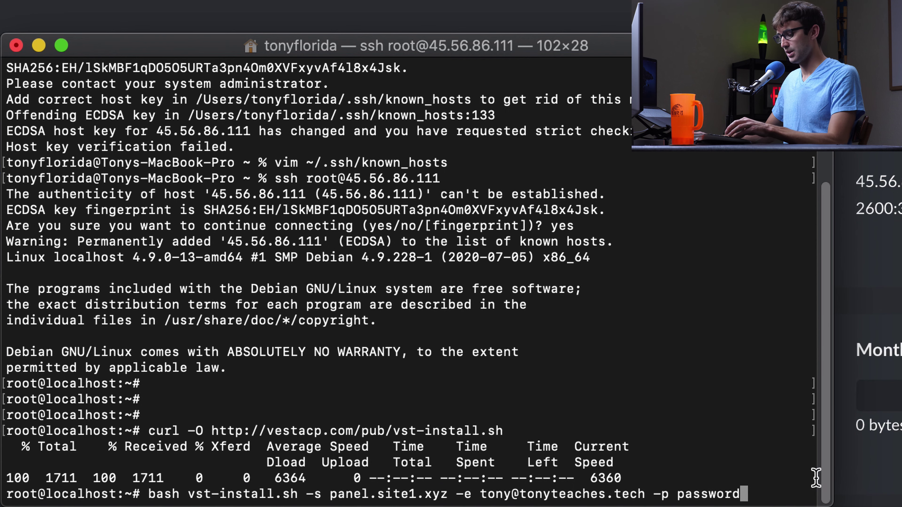
pyautogui.hotkey('ctrl', 'c')
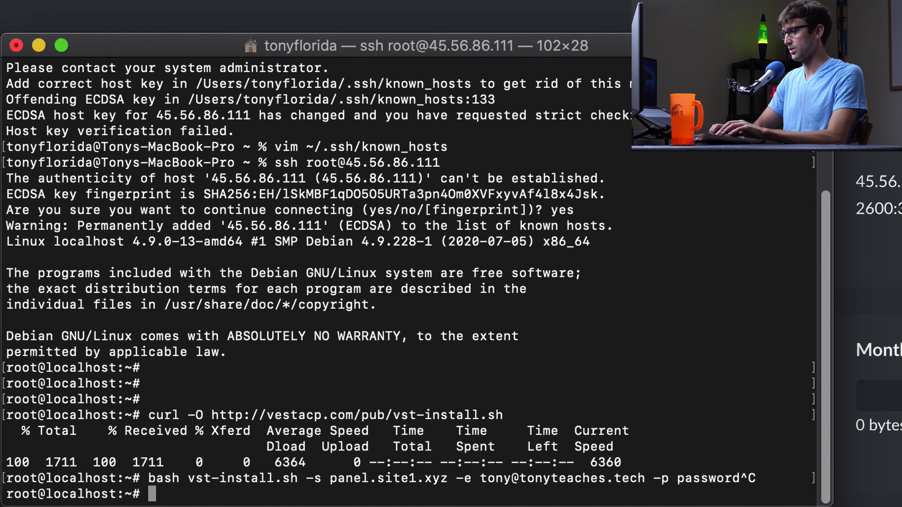
pyautogui.write('ls')
pyautogui.press('Return')
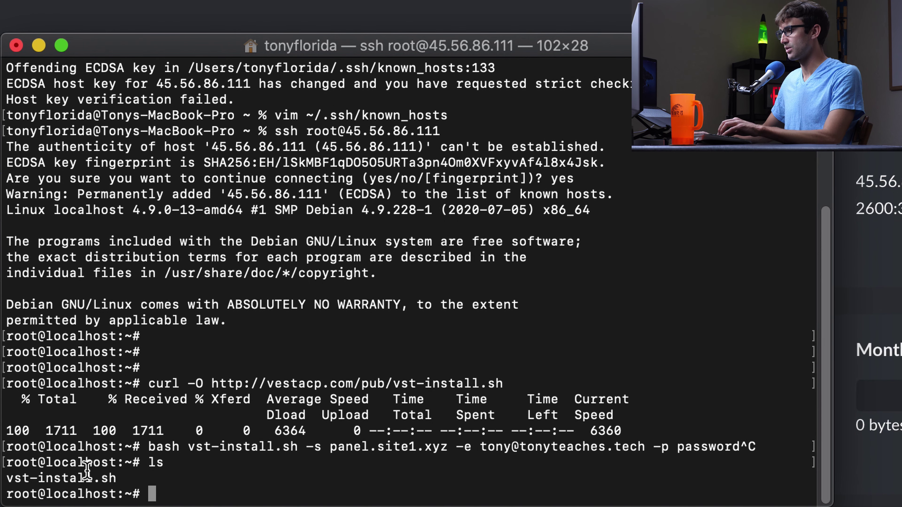
pyautogui.moveTo(6, 477); pyautogui.dragTo(117, 478)
pyautogui.click(258, 480)
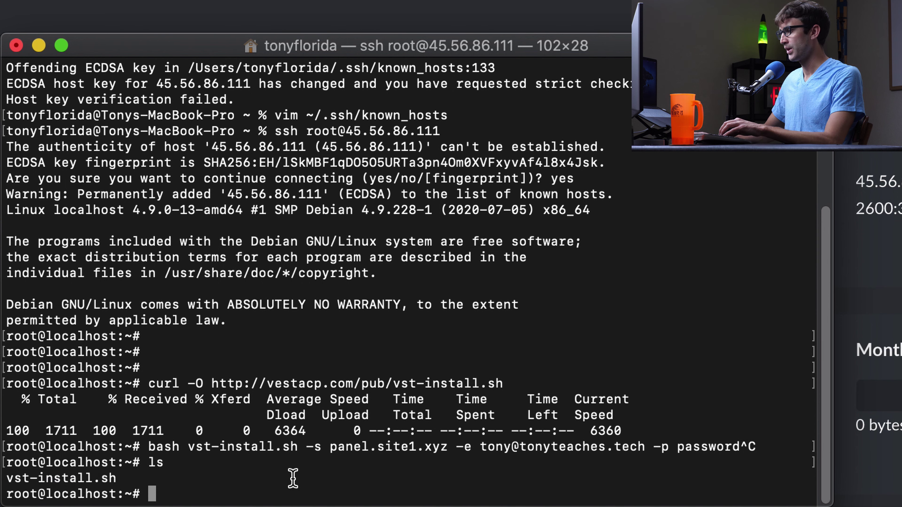
pyautogui.press('Up')
pyautogui.press('Up')
pyautogui.press('Down')
pyautogui.press('Down')
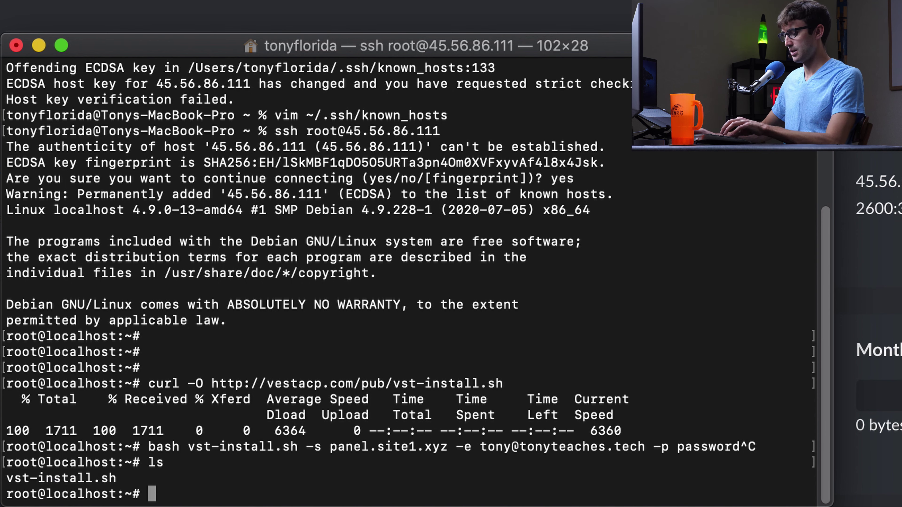
pyautogui.press('super+v')
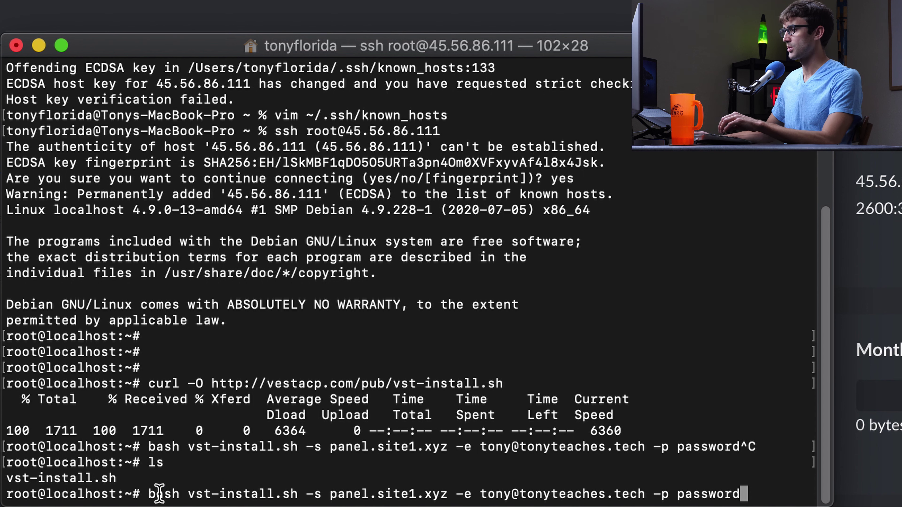
# Change the install command's hostname from panel.site1.xyz to panel.site2.xyz and run vst-install.sh
pyautogui.doubleClick(162, 494)
pyautogui.moveTo(188, 494); pyautogui.dragTo(295, 494)
pyautogui.click(310, 495)
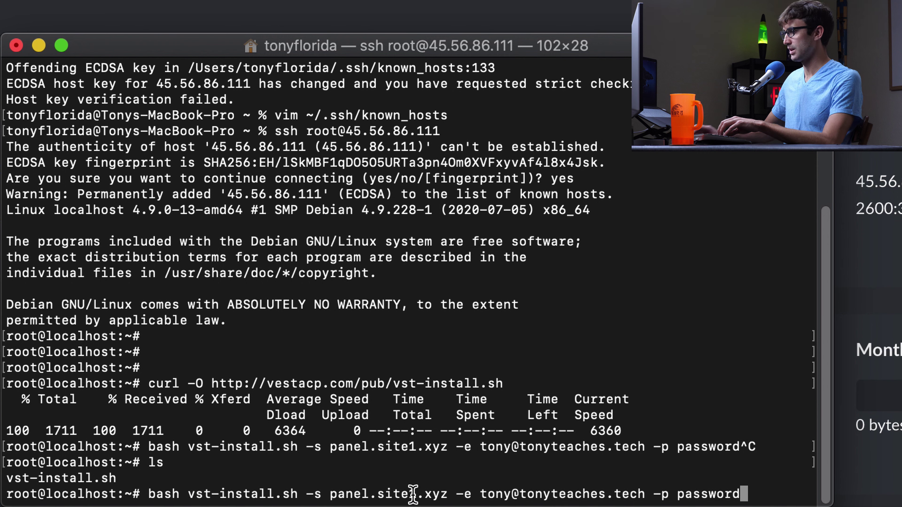
pyautogui.press('Left')
pyautogui.press('Left')
pyautogui.press('Left')
pyautogui.press('Left')
pyautogui.press('Left')
pyautogui.press('Left')
pyautogui.press('Left')
pyautogui.press('Left')
pyautogui.press('Left')
pyautogui.press('Left')
pyautogui.press('Left')
pyautogui.press('Left')
pyautogui.press('Left')
pyautogui.press('Left')
pyautogui.press('Left')
pyautogui.press('Left')
pyautogui.press('Left')
pyautogui.press('Left')
pyautogui.press('Left')
pyautogui.press('Left')
pyautogui.press('Left')
pyautogui.press('Left')
pyautogui.press('Left')
pyautogui.press('Left')
pyautogui.press('Left')
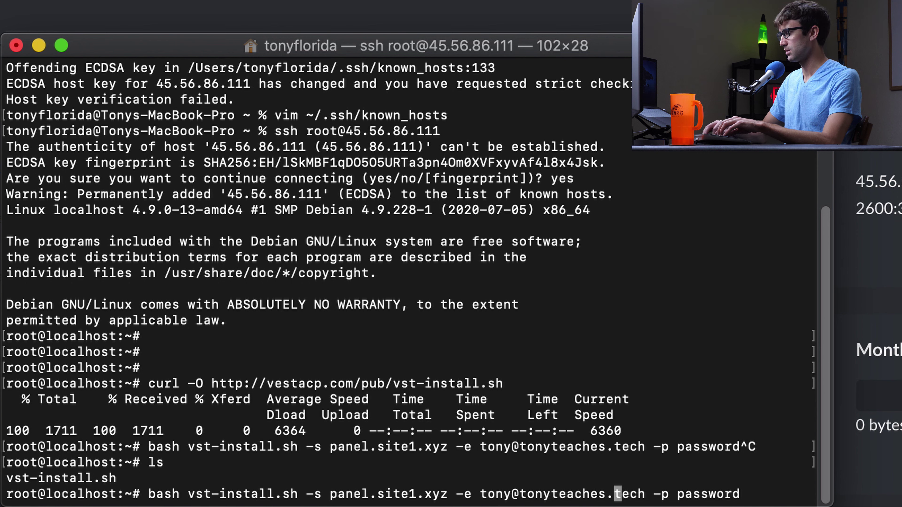
pyautogui.press('Left')
pyautogui.press('Left')
pyautogui.press('Left')
pyautogui.press('Left')
pyautogui.press('Left')
pyautogui.press('Left')
pyautogui.press('Left')
pyautogui.press('Left')
pyautogui.press('Left')
pyautogui.press('Left')
pyautogui.press('Left')
pyautogui.press('Left')
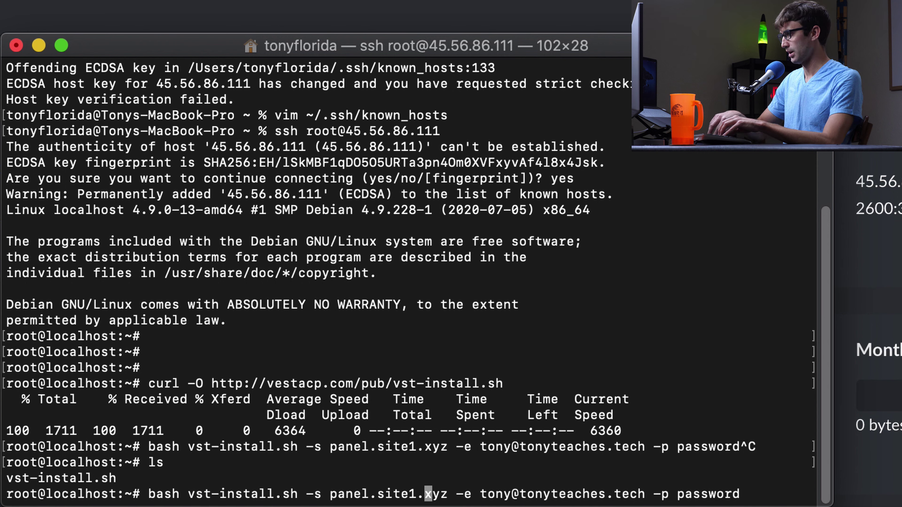
pyautogui.press('BackSpace')
pyautogui.write('2')
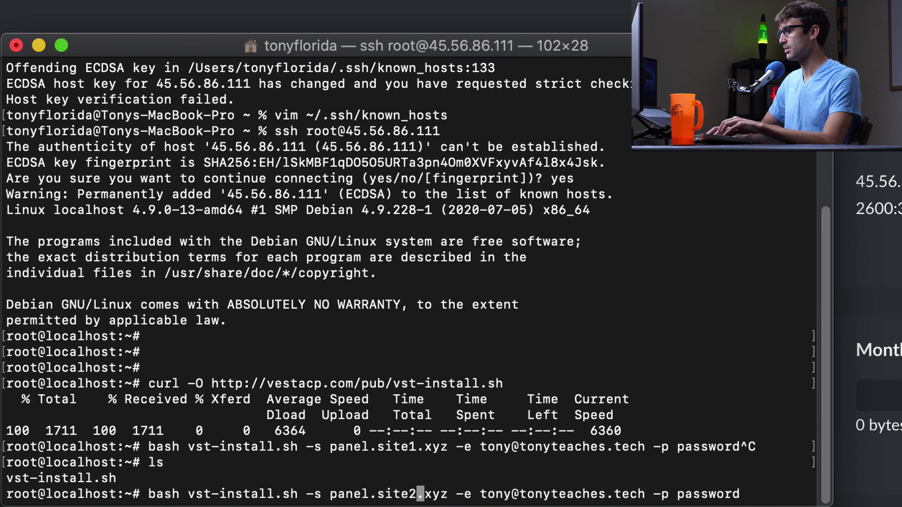
pyautogui.press('Right')
pyautogui.press('Right')
pyautogui.press('Right')
pyautogui.press('Right')
pyautogui.press('Right')
pyautogui.press('Right')
pyautogui.press('Right')
pyautogui.press('Right')
pyautogui.press('Right')
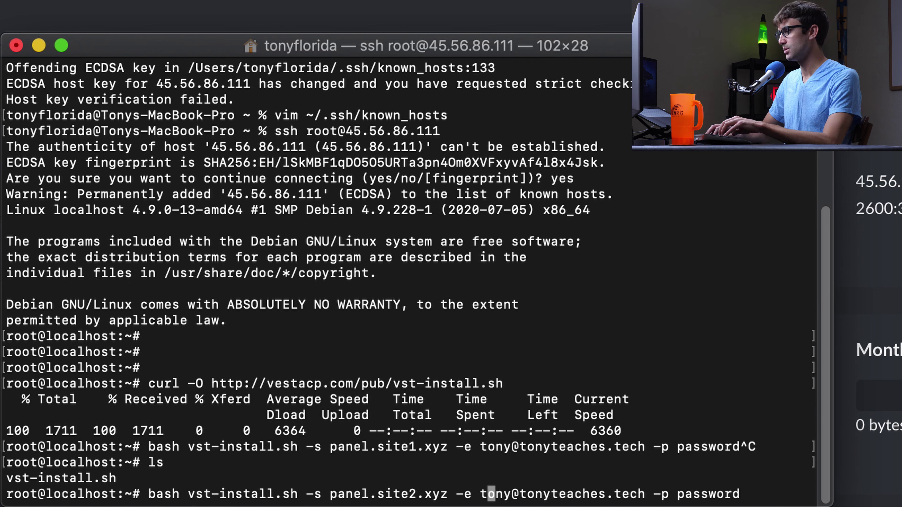
pyautogui.press('Right')
pyautogui.press('Right')
pyautogui.press('Right')
pyautogui.press('Right')
pyautogui.press('Right')
pyautogui.press('Right')
pyautogui.press('Right')
pyautogui.press('Right')
pyautogui.press('Right')
pyautogui.press('Right')
pyautogui.press('Right')
pyautogui.press('Right')
pyautogui.press('Right')
pyautogui.press('Right')
pyautogui.press('Right')
pyautogui.press('Right')
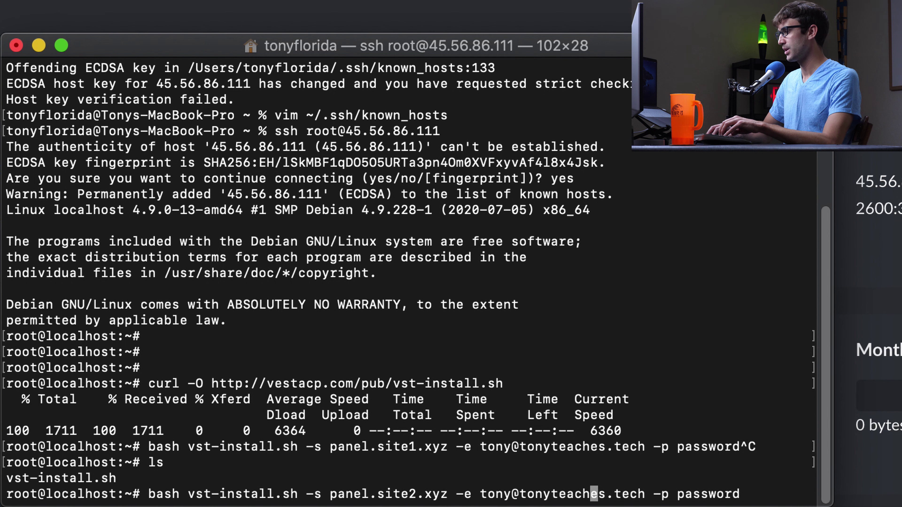
pyautogui.press('Right')
pyautogui.press('Right')
pyautogui.press('Right')
pyautogui.press('Right')
pyautogui.press('Right')
pyautogui.press('Right')
pyautogui.press('Right')
pyautogui.press('Right')
pyautogui.press('Right')
pyautogui.press('Right')
pyautogui.press('Right')
pyautogui.press('Right')
pyautogui.press('Right')
pyautogui.press('Right')
pyautogui.press('Right')
pyautogui.press('Right')
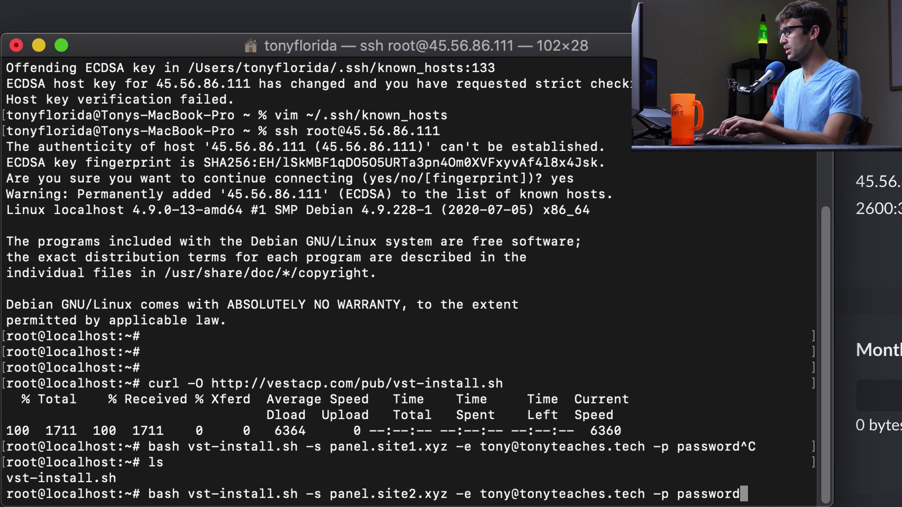
pyautogui.press('Return')
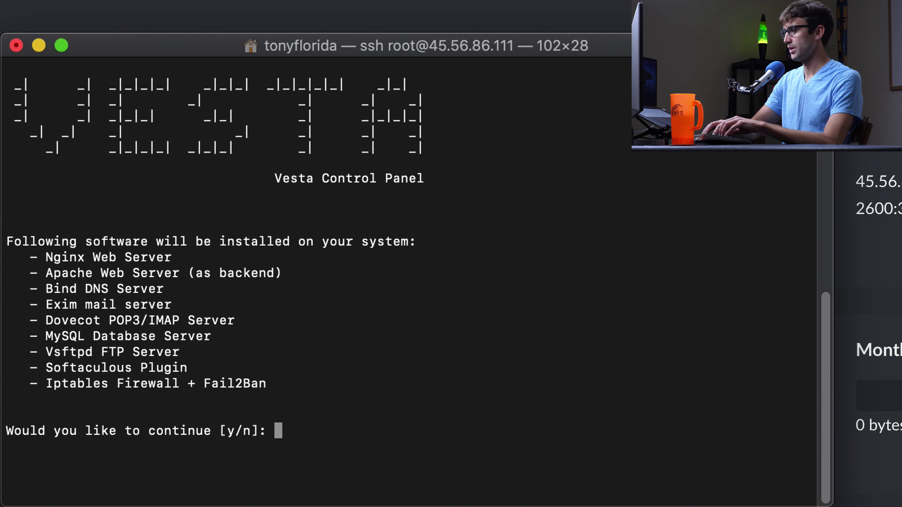
# Answer y at the installer's continue prompt to proceed with the Vesta installation
pyautogui.write('y')
pyautogui.press('Return')
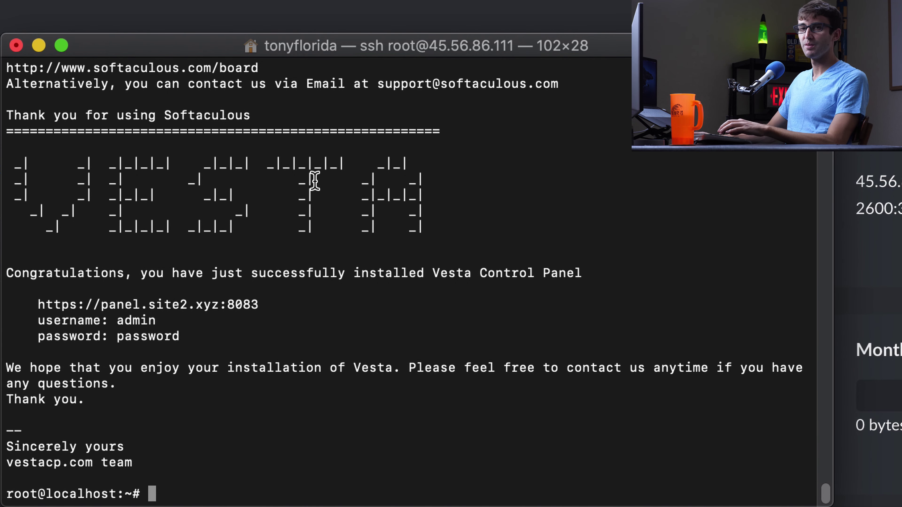
pyautogui.doubleClick(57, 304)
pyautogui.moveTo(61, 305); pyautogui.dragTo(240, 304)
pyautogui.rightClick(240, 304)
pyautogui.click(316, 422)
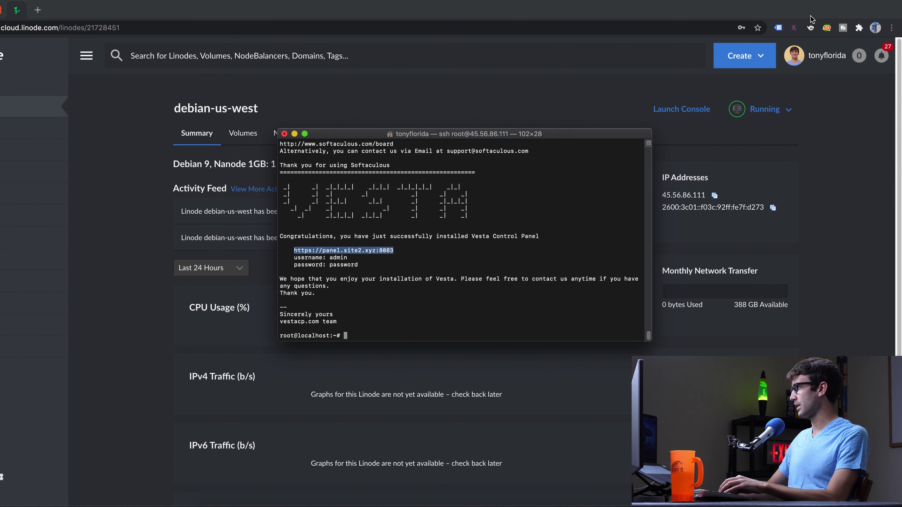
pyautogui.click(875, 28)
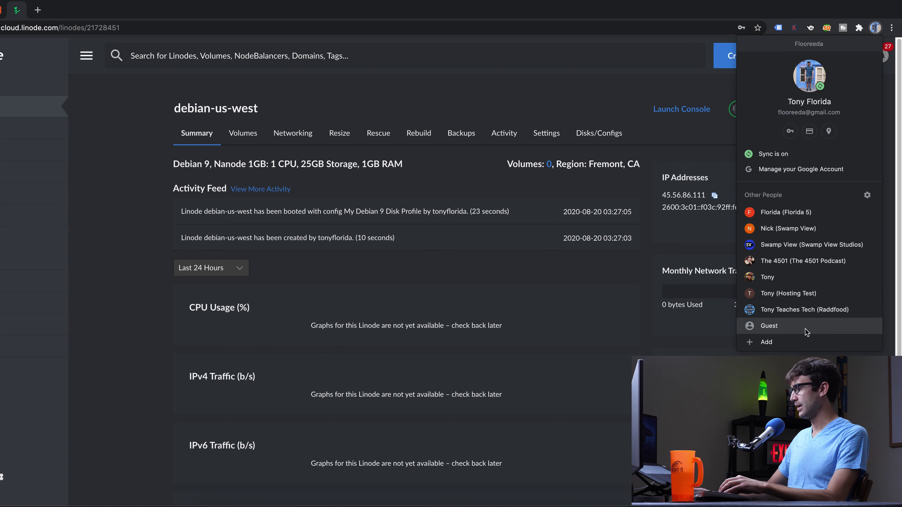
pyautogui.click(806, 332)
pyautogui.press('super+v')
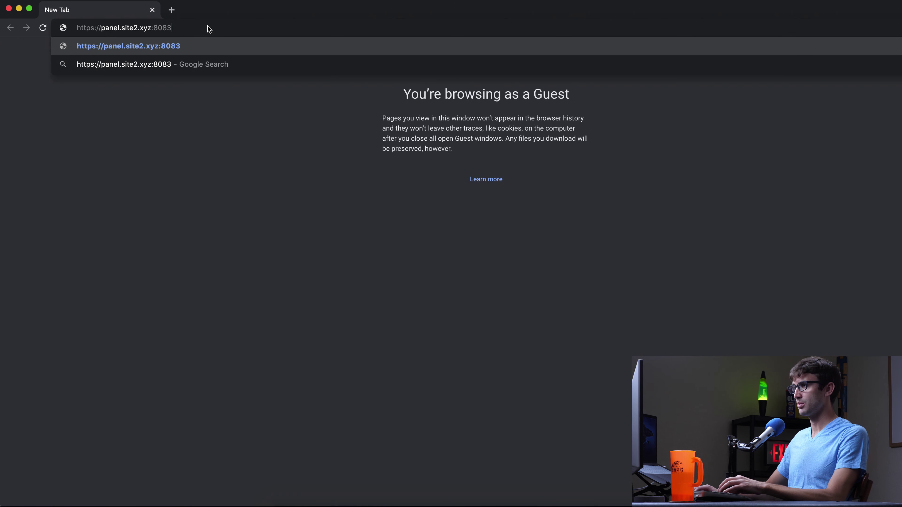
pyautogui.press('Return')
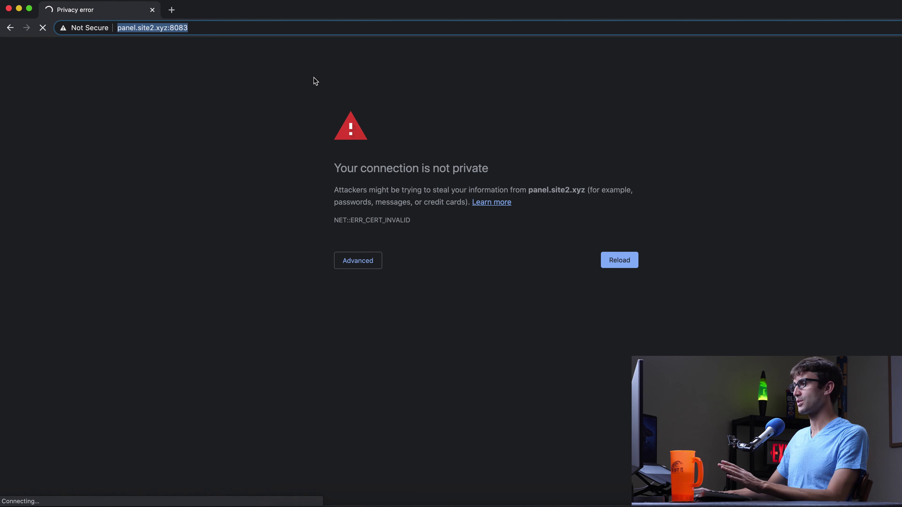
# Inspect the privacy warning's advanced details and certificate, confirming it is self-signed
pyautogui.click(373, 262)
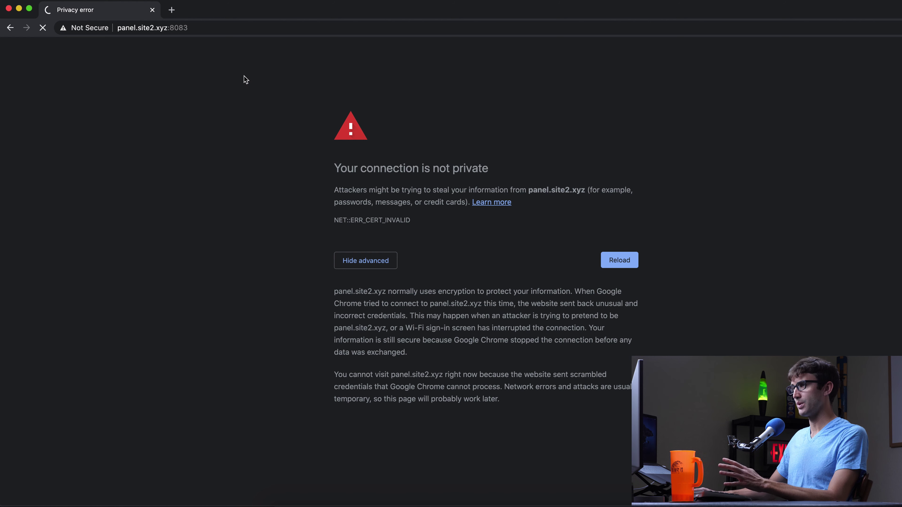
pyautogui.click(96, 29)
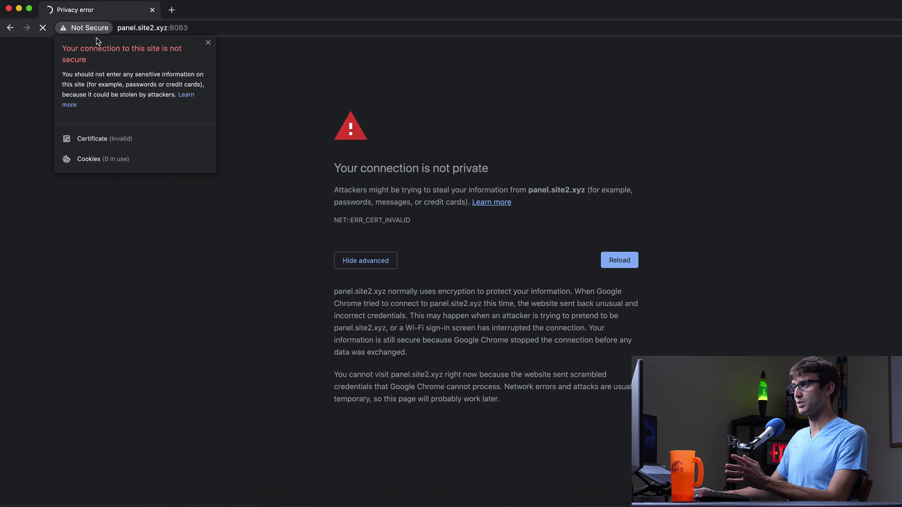
pyautogui.click(109, 141)
pyautogui.click(578, 279)
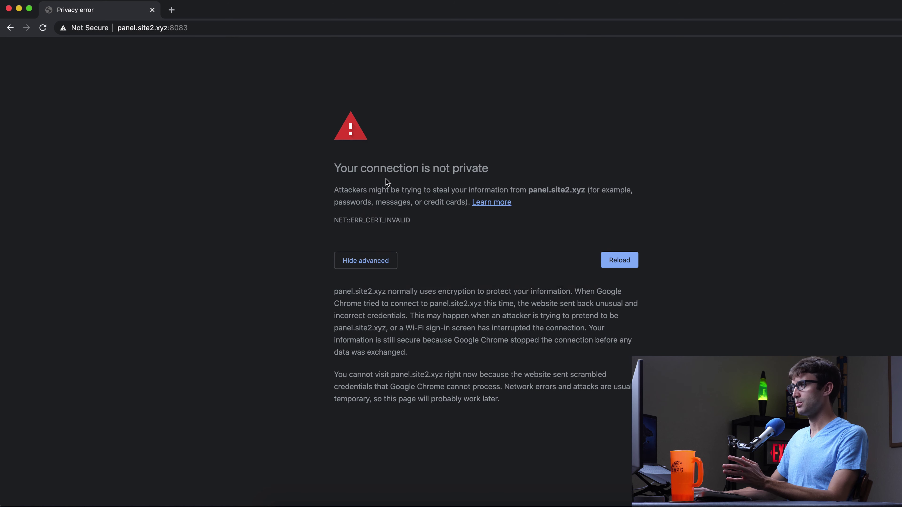
pyautogui.click(99, 27)
pyautogui.click(135, 136)
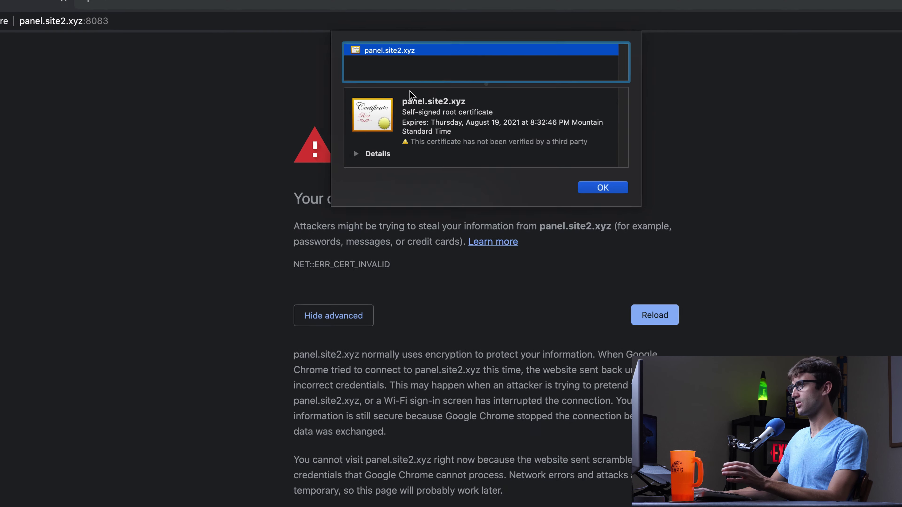
pyautogui.moveTo(423, 99); pyautogui.dragTo(491, 99)
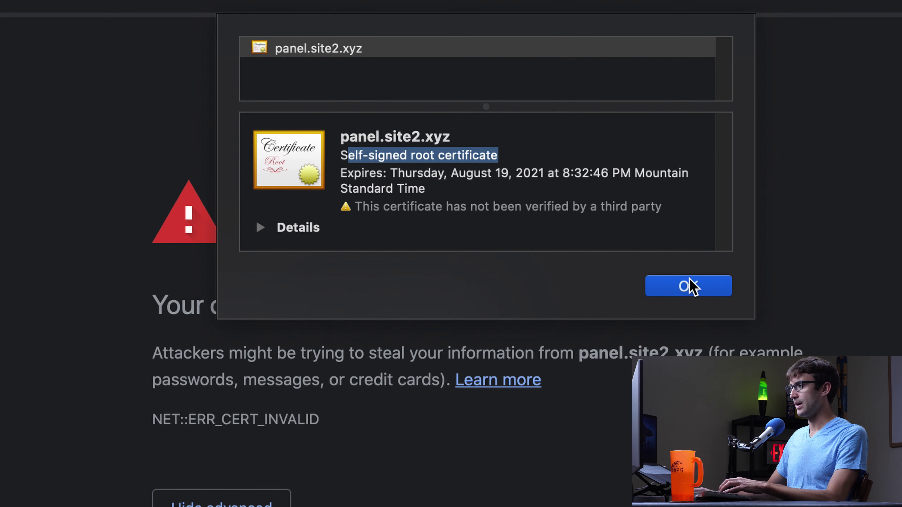
pyautogui.click(690, 286)
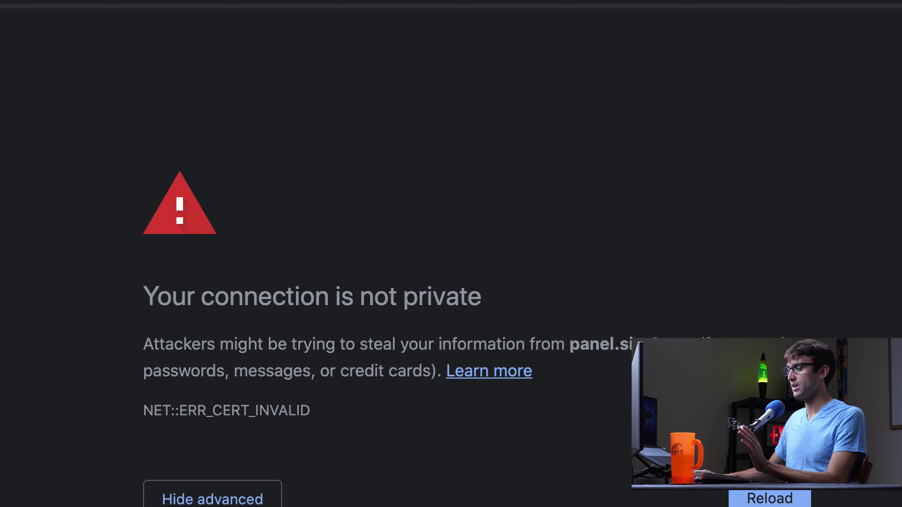
pyautogui.press('super+Tab')
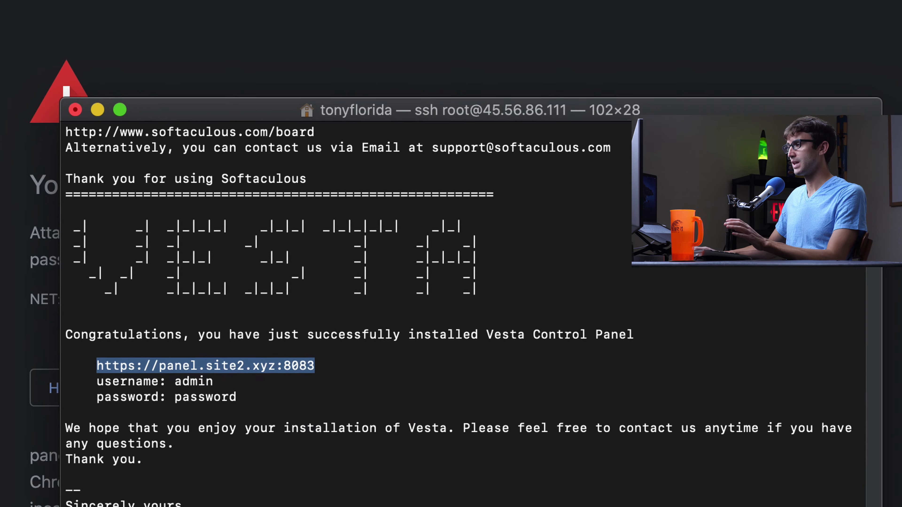
# Run apt-get install certbot and answer y to install certbot 0.28.0 with its 22 packages
pyautogui.click(442, 453)
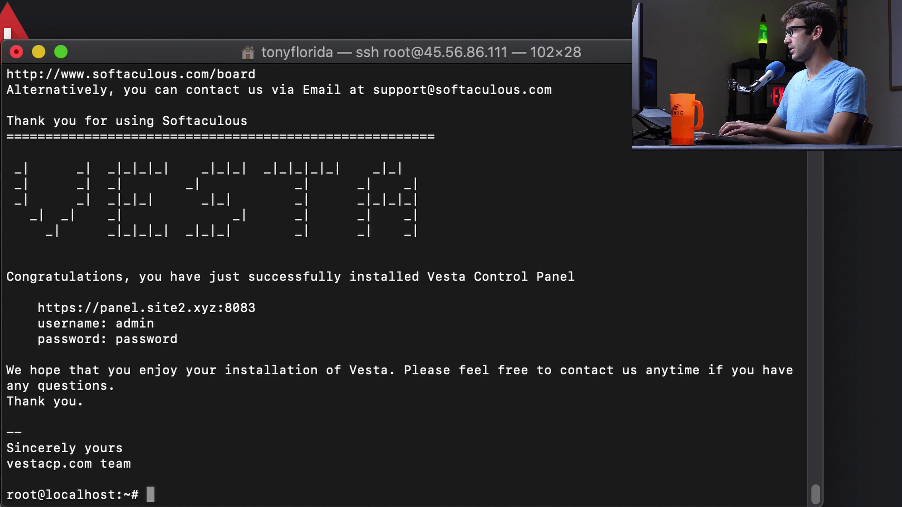
pyautogui.press('super+Tab')
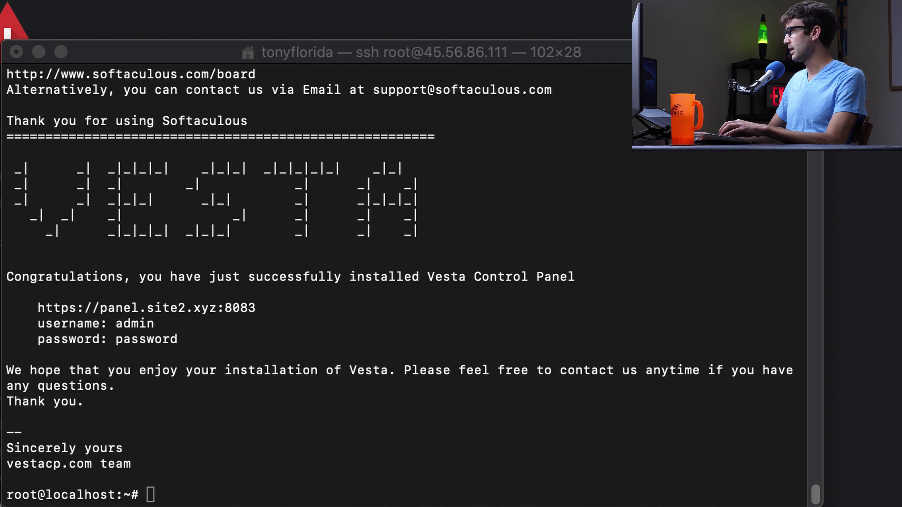
pyautogui.click(397, 313)
pyautogui.write('ap')
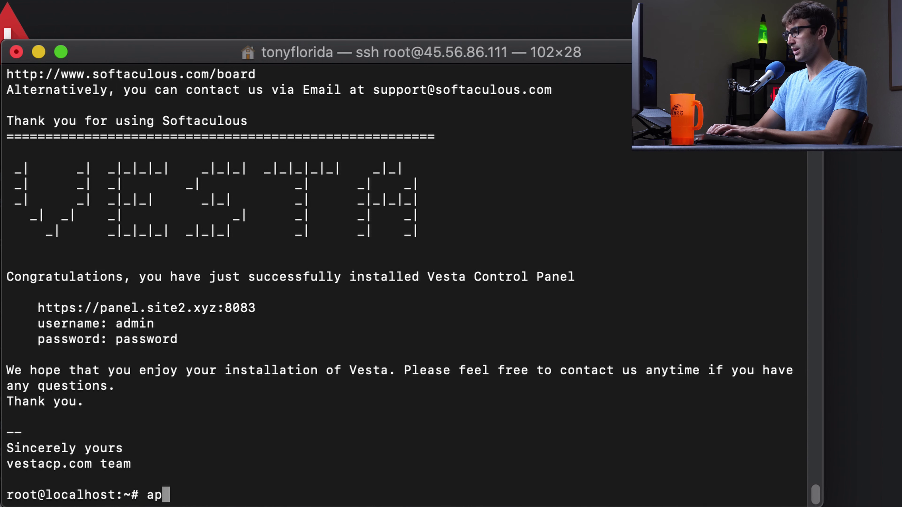
pyautogui.write('t-ge')
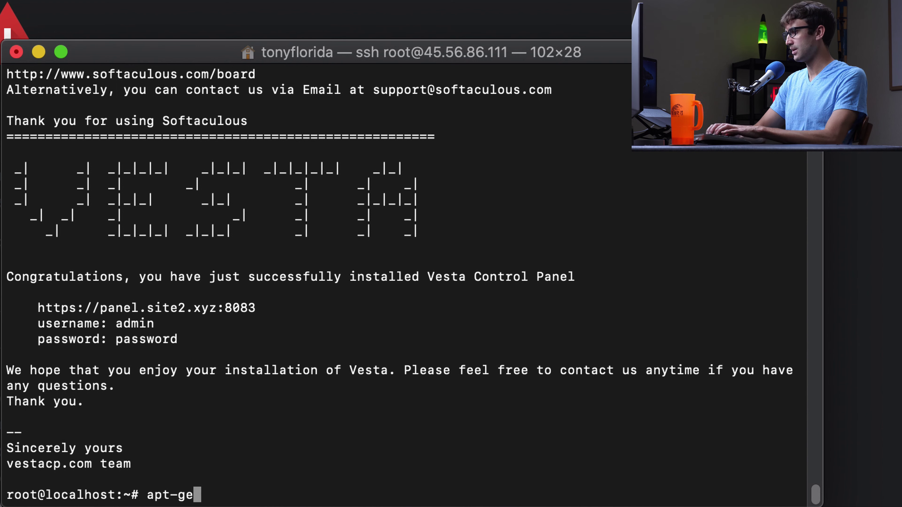
pyautogui.write('t isntall')
pyautogui.press('BackSpace')
pyautogui.press('BackSpace')
pyautogui.press('BackSpace')
pyautogui.press('BackSpace')
pyautogui.press('BackSpace')
pyautogui.press('BackSpace')
pyautogui.press('BackSpace')
pyautogui.write('nstall certbot')
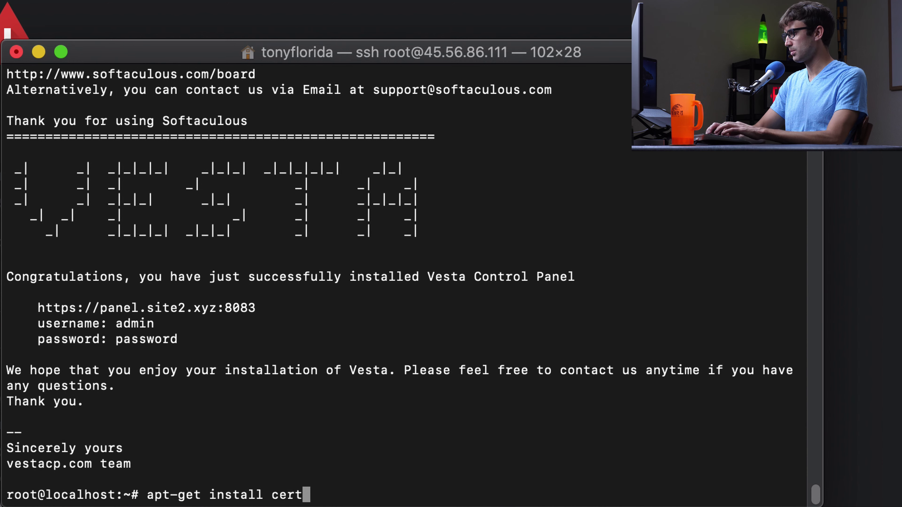
pyautogui.press('Return')
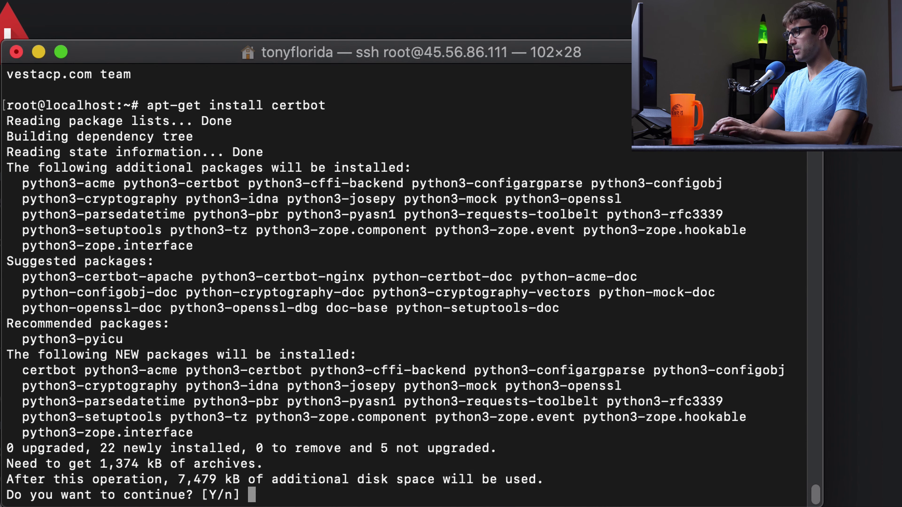
pyautogui.write('y')
pyautogui.press('Return')
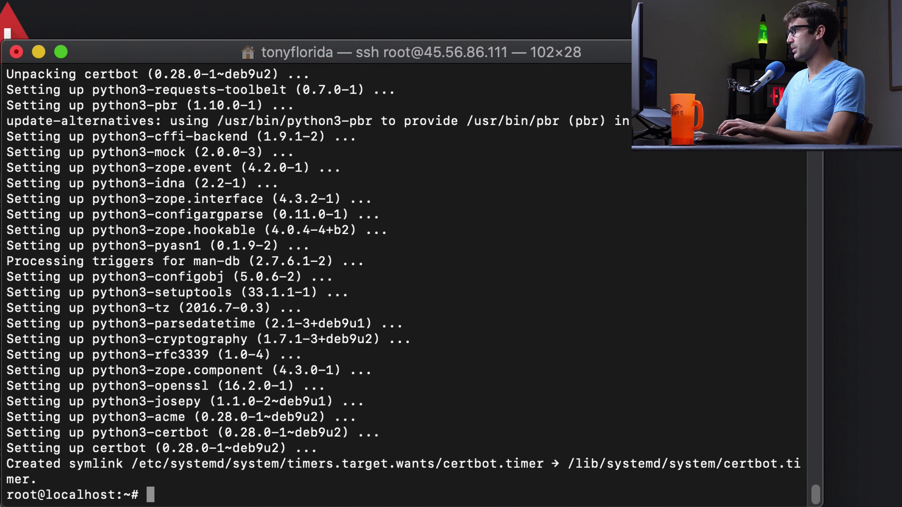
# Paste the prepared certbot command and change site1 to site2 in its webroot path
pyautogui.press('super+Tab')
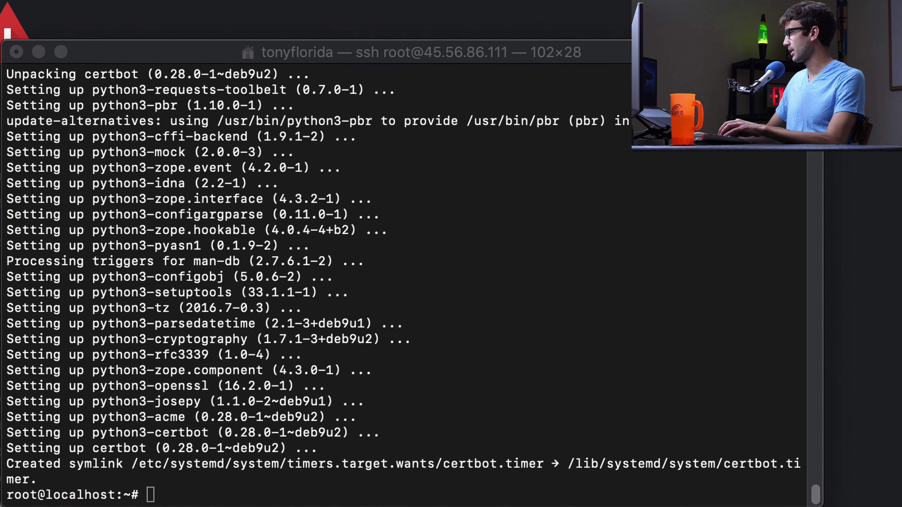
pyautogui.click(383, 392)
pyautogui.rightClick(385, 392)
pyautogui.click(469, 426)
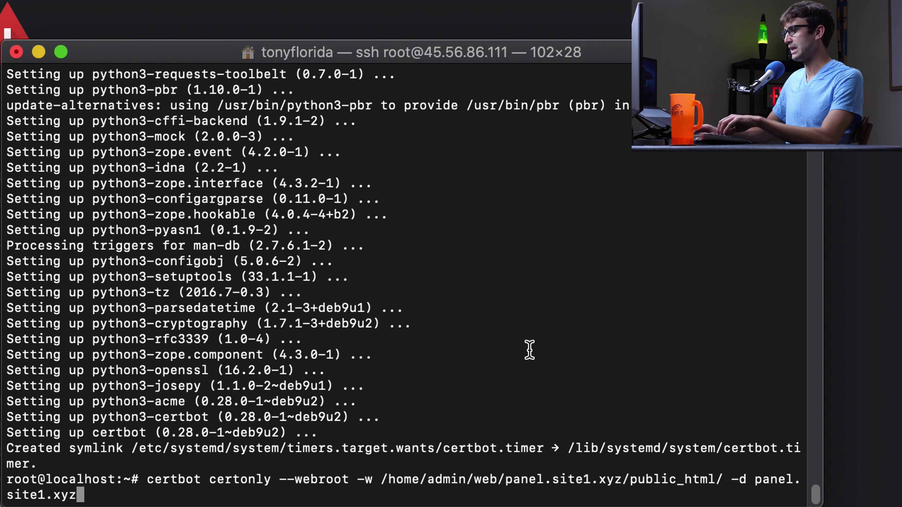
pyautogui.press('Left')
pyautogui.press('Left')
pyautogui.press('Left')
pyautogui.press('Left')
pyautogui.press('Left')
pyautogui.press('Left')
pyautogui.press('Left')
pyautogui.press('Left')
pyautogui.press('Left')
pyautogui.press('Left')
pyautogui.press('Left')
pyautogui.press('Left')
pyautogui.press('Left')
pyautogui.press('Left')
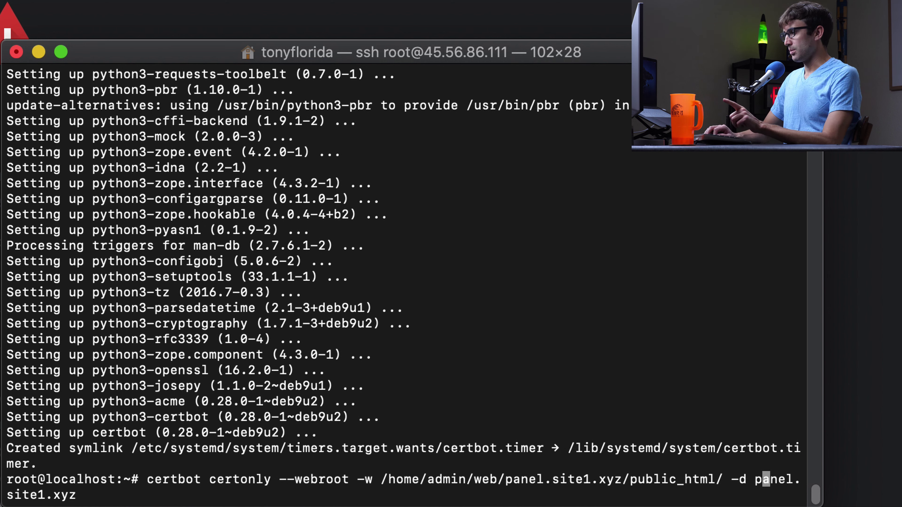
pyautogui.press('Left')
pyautogui.press('Left')
pyautogui.press('Left')
pyautogui.press('Left')
pyautogui.press('Left')
pyautogui.press('Left')
pyautogui.press('Left')
pyautogui.press('Left')
pyautogui.press('Left')
pyautogui.press('Left')
pyautogui.press('Left')
pyautogui.press('Left')
pyautogui.press('Left')
pyautogui.press('Left')
pyautogui.press('Left')
pyautogui.press('Left')
pyautogui.press('Left')
pyautogui.press('Left')
pyautogui.press('Left')
pyautogui.press('Left')
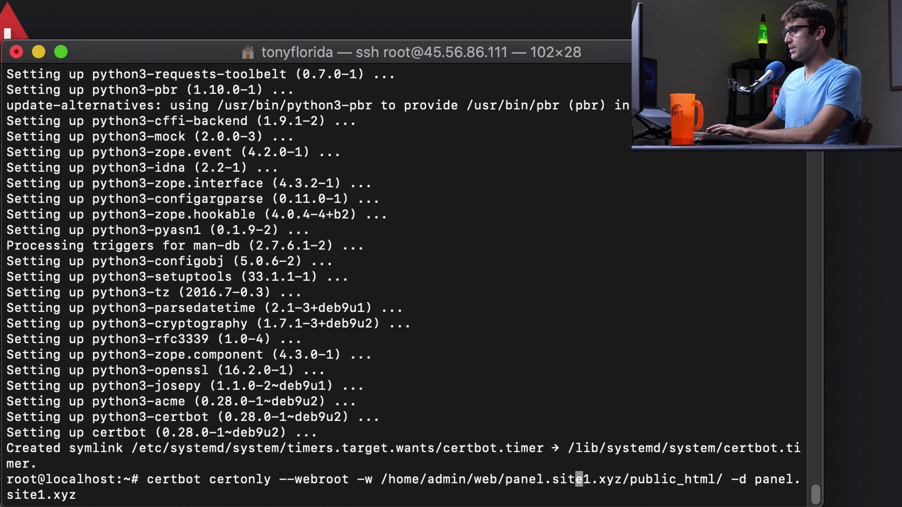
pyautogui.press('Left')
pyautogui.press('Left')
pyautogui.press('Left')
pyautogui.press('Left')
pyautogui.press('Left')
pyautogui.press('Left')
pyautogui.press('Left')
pyautogui.press('Left')
pyautogui.press('Left')
pyautogui.press('Left')
pyautogui.press('Left')
pyautogui.press('Left')
pyautogui.press('Left')
pyautogui.press('Left')
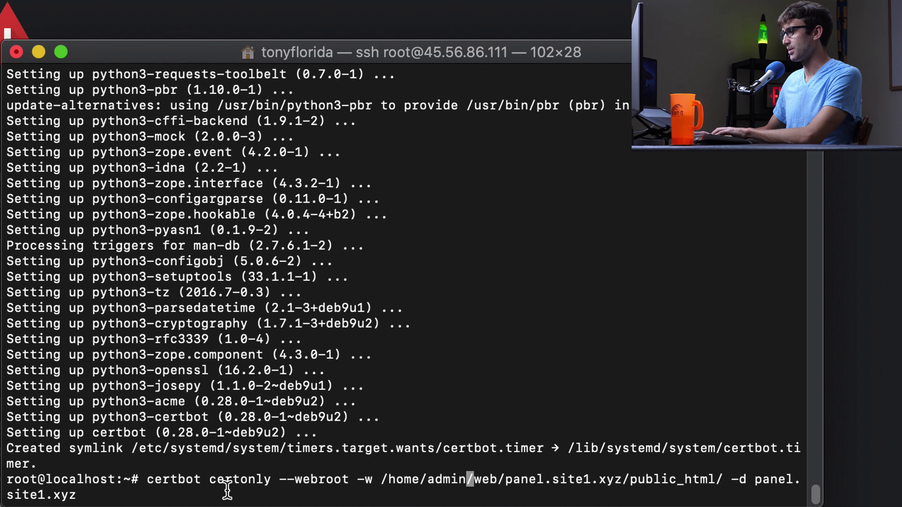
pyautogui.press('Right')
pyautogui.press('Right')
pyautogui.press('Right')
pyautogui.press('Right')
pyautogui.press('Right')
pyautogui.press('Right')
pyautogui.press('Right')
pyautogui.press('Right')
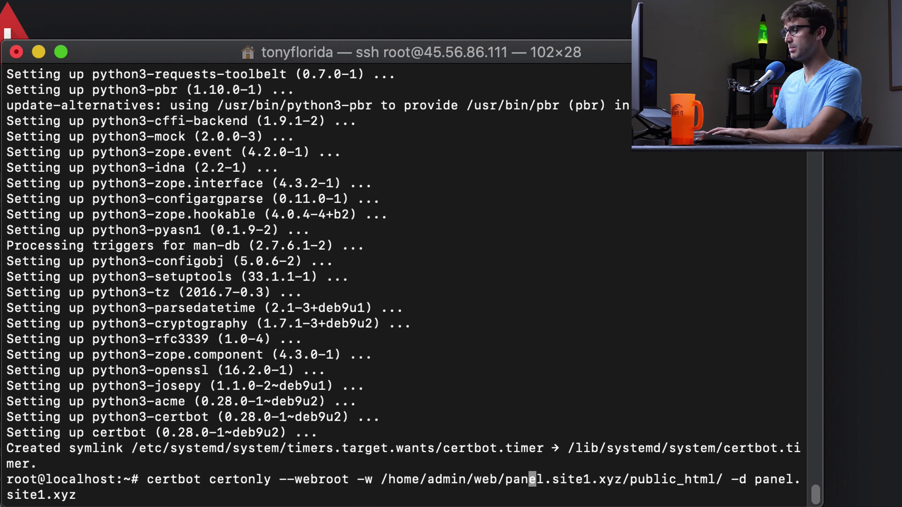
pyautogui.press('Right')
pyautogui.press('Right')
pyautogui.press('Right')
pyautogui.press('Right')
pyautogui.press('Right')
pyautogui.press('Right')
pyautogui.press('Right')
pyautogui.press('Right')
pyautogui.press('BackSpace')
pyautogui.write('2')
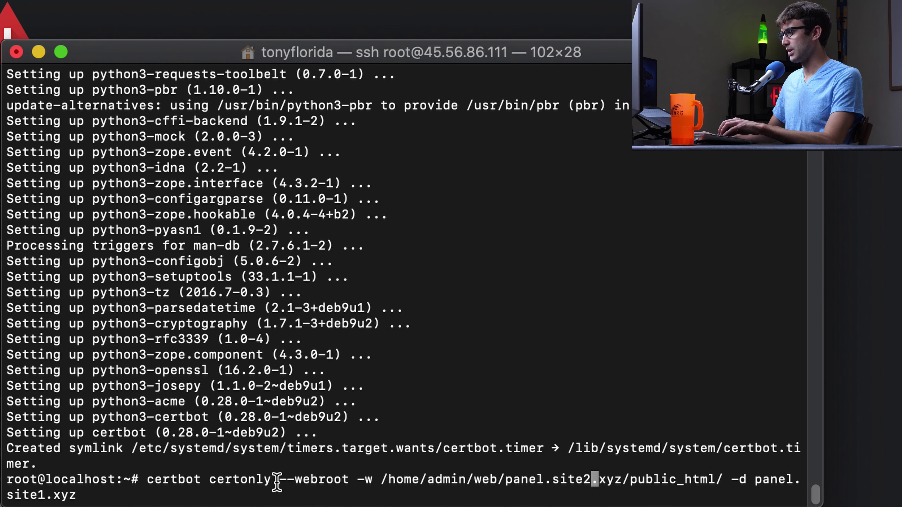
# Change the -d domain to panel.site2.xyz and check it against the webroot path
pyautogui.moveTo(279, 482); pyautogui.dragTo(382, 481)
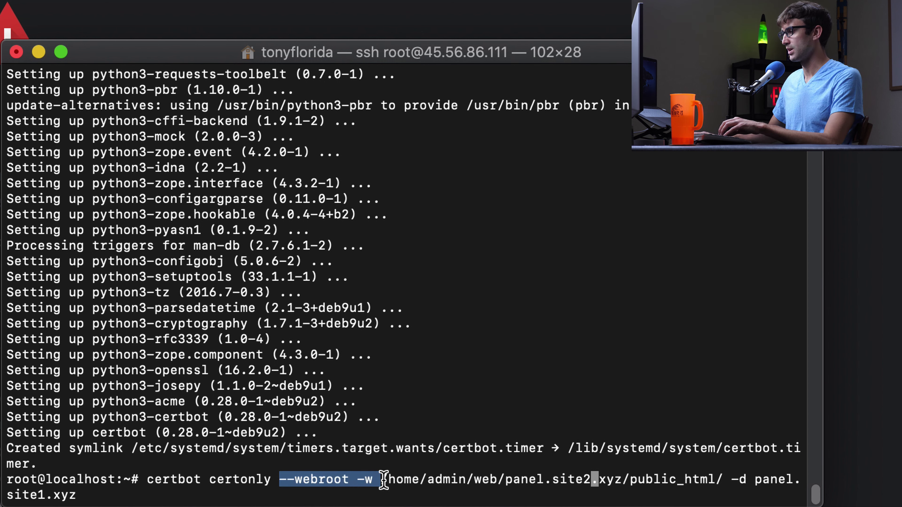
pyautogui.click(382, 481)
pyautogui.press('Right')
pyautogui.press('Right')
pyautogui.press('Right')
pyautogui.press('Right')
pyautogui.press('Right')
pyautogui.press('Right')
pyautogui.press('Right')
pyautogui.press('Right')
pyautogui.press('Right')
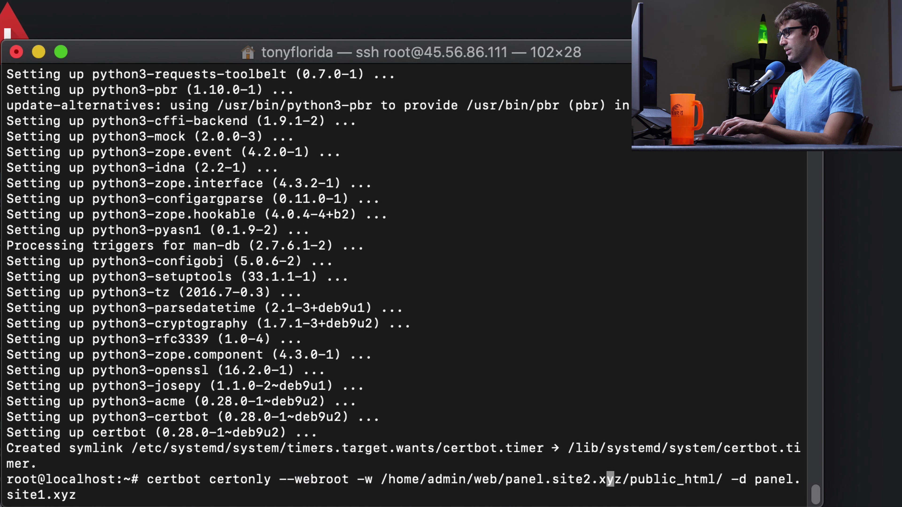
pyautogui.press('Right')
pyautogui.press('Right')
pyautogui.press('Right')
pyautogui.press('Right')
pyautogui.press('Right')
pyautogui.press('Right')
pyautogui.press('Right')
pyautogui.press('Right')
pyautogui.press('Right')
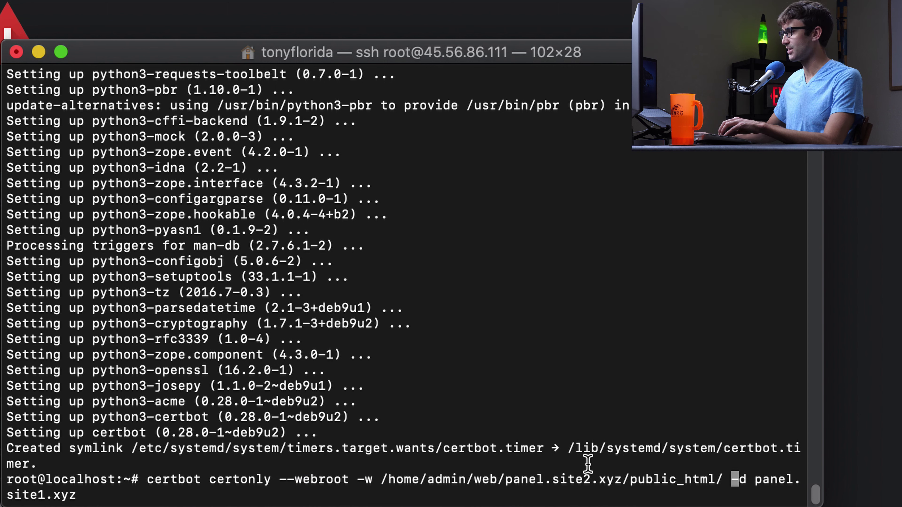
pyautogui.moveTo(383, 480); pyautogui.dragTo(719, 478)
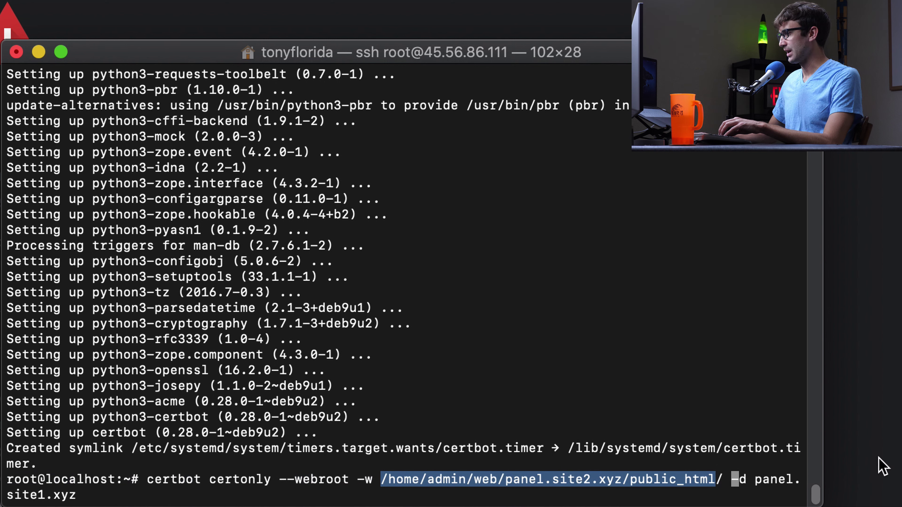
pyautogui.press('Right')
pyautogui.press('Right')
pyautogui.press('Right')
pyautogui.press('Right')
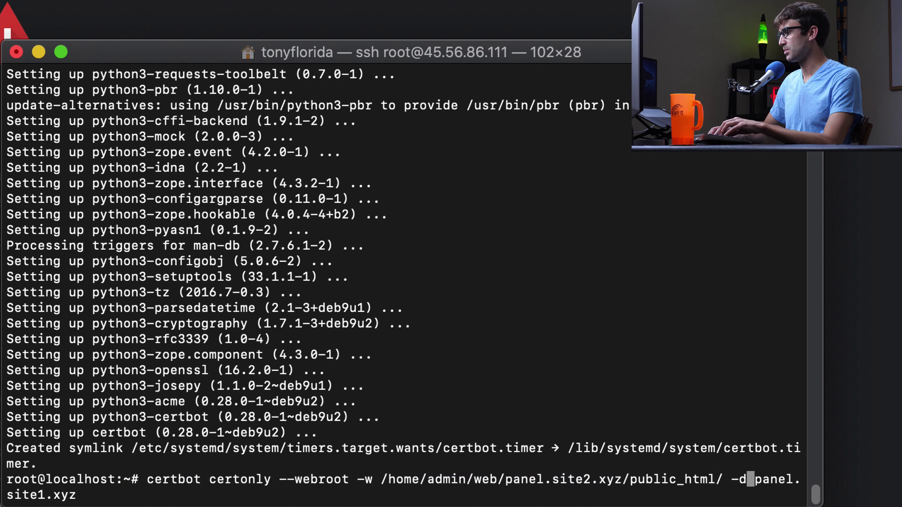
pyautogui.press('Right')
pyautogui.press('Right')
pyautogui.press('Right')
pyautogui.press('Right')
pyautogui.press('Right')
pyautogui.press('Right')
pyautogui.press('Right')
pyautogui.press('Right')
pyautogui.press('Right')
pyautogui.press('Right')
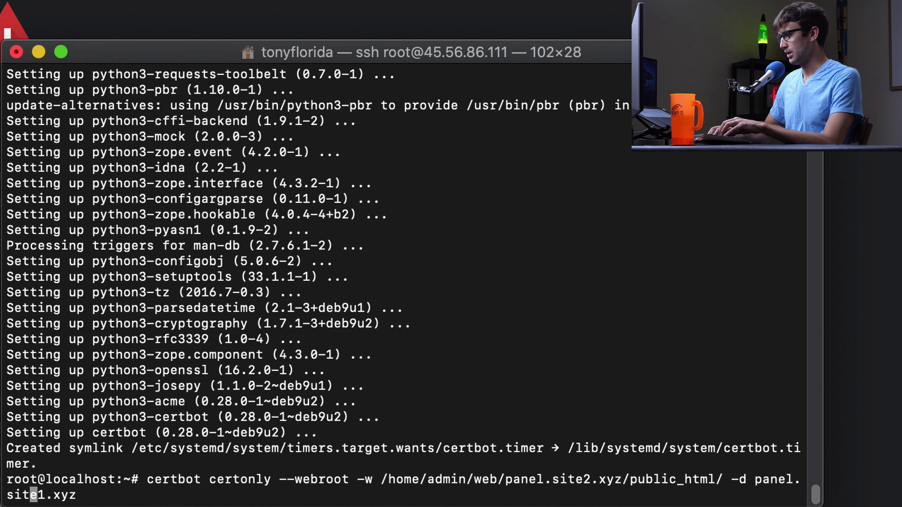
pyautogui.press('BackSpace')
pyautogui.write('2')
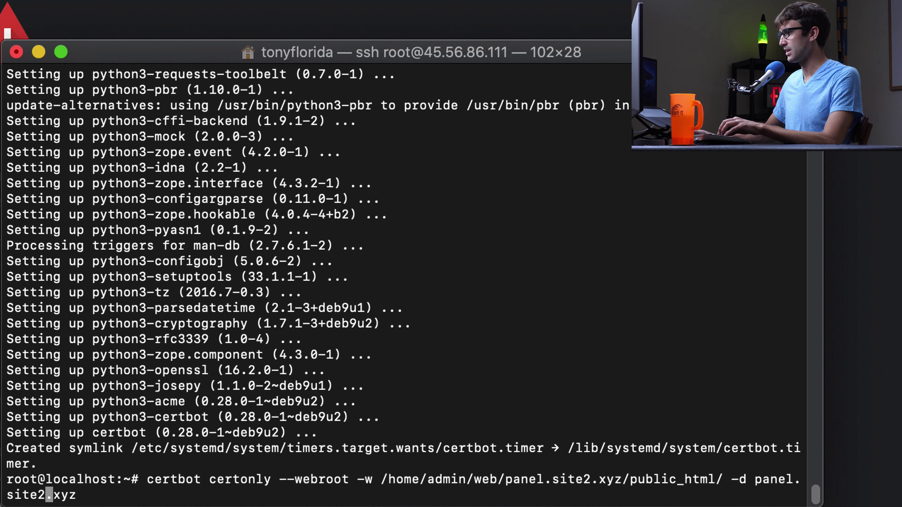
pyautogui.press('Right')
pyautogui.press('Right')
pyautogui.press('Right')
pyautogui.press('Right')
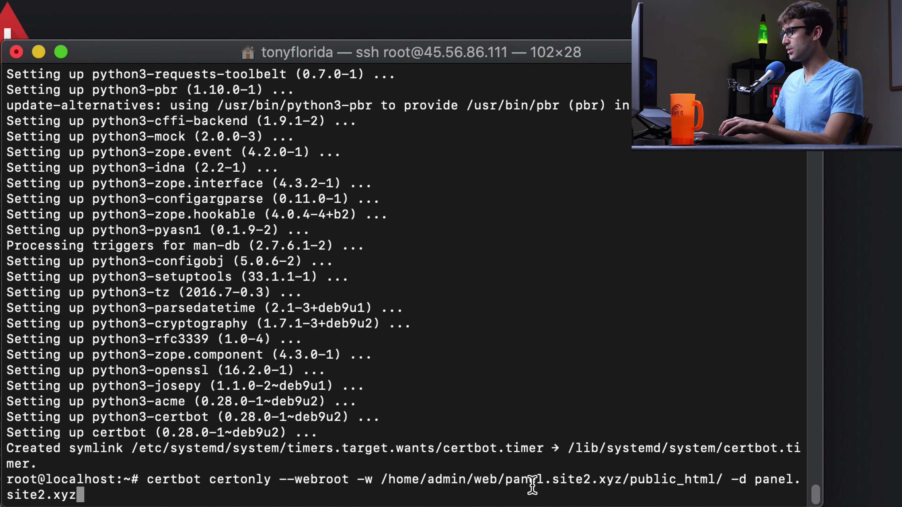
pyautogui.moveTo(506, 479); pyautogui.dragTo(607, 476)
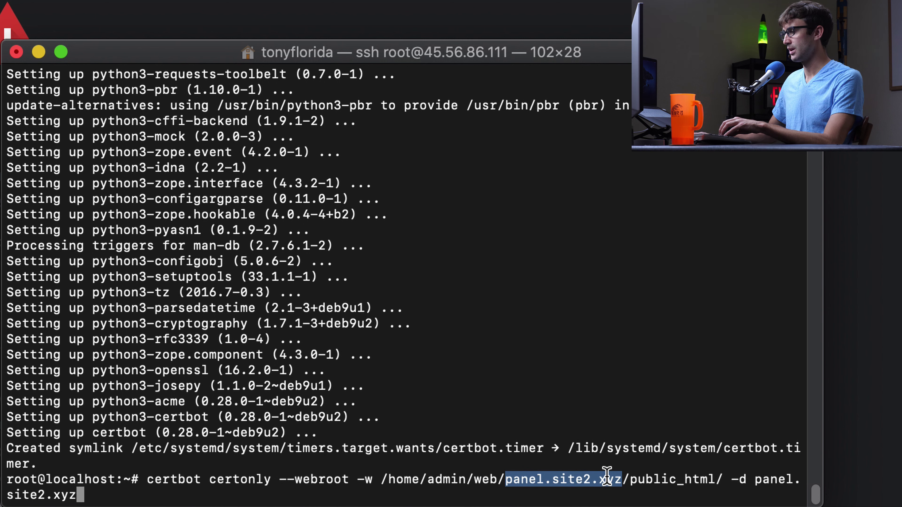
pyautogui.moveTo(756, 480); pyautogui.dragTo(60, 498)
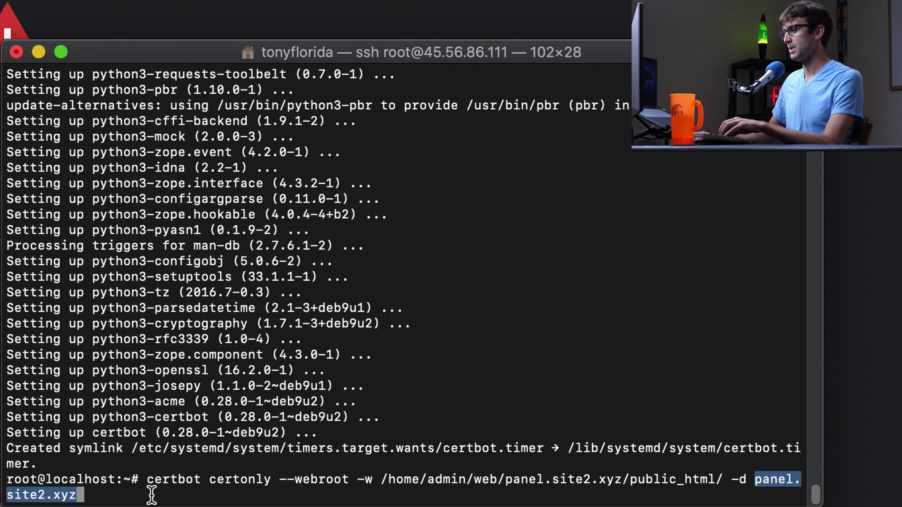
pyautogui.click(171, 492)
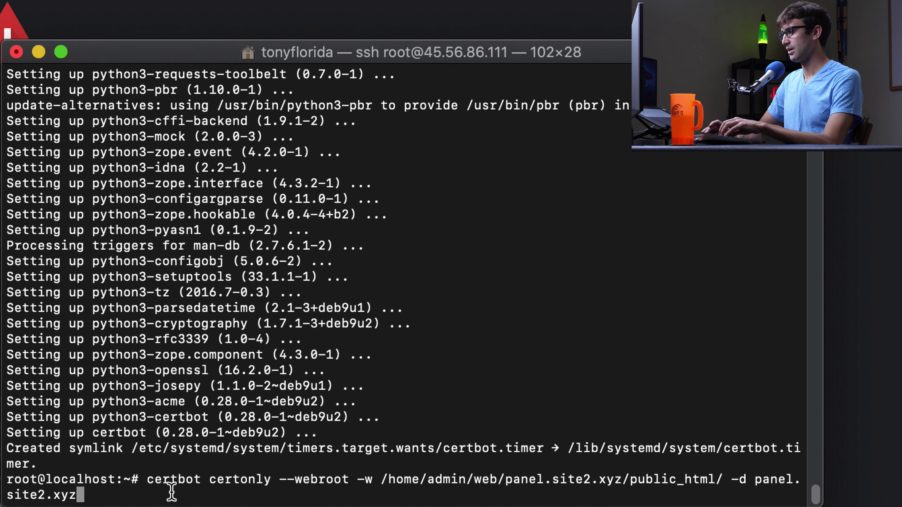
# Run certbot, give a contact e-mail, agree to the terms (a) and decline EFF sharing (n)
pyautogui.press('Return')
pyautogui.press('Return')
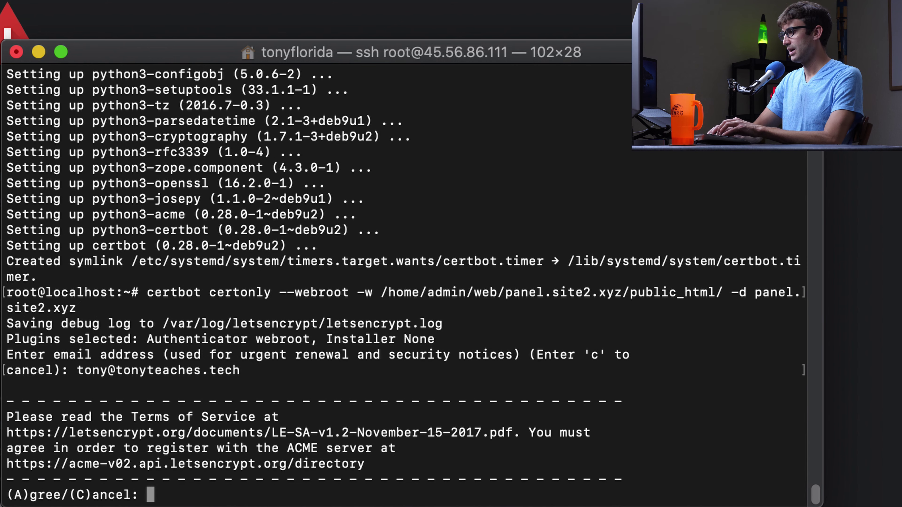
pyautogui.write('a')
pyautogui.press('Return')
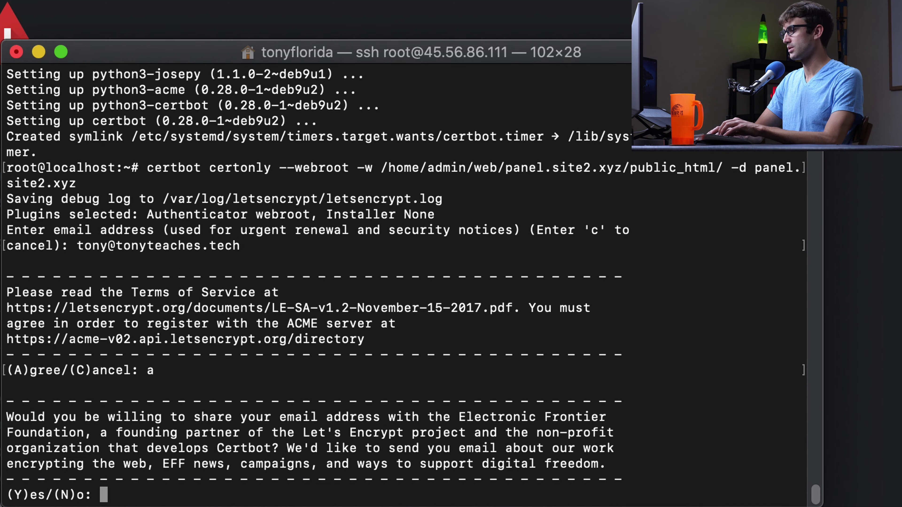
pyautogui.write('n')
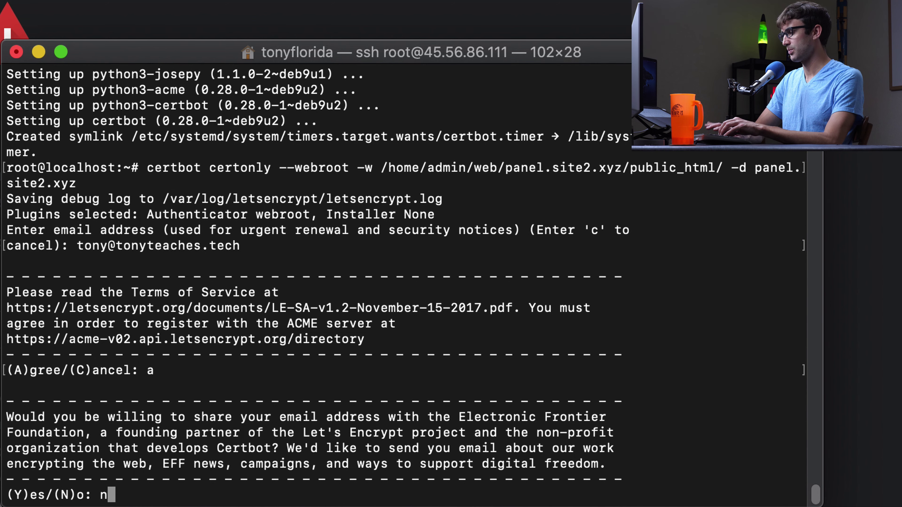
pyautogui.press('Return')
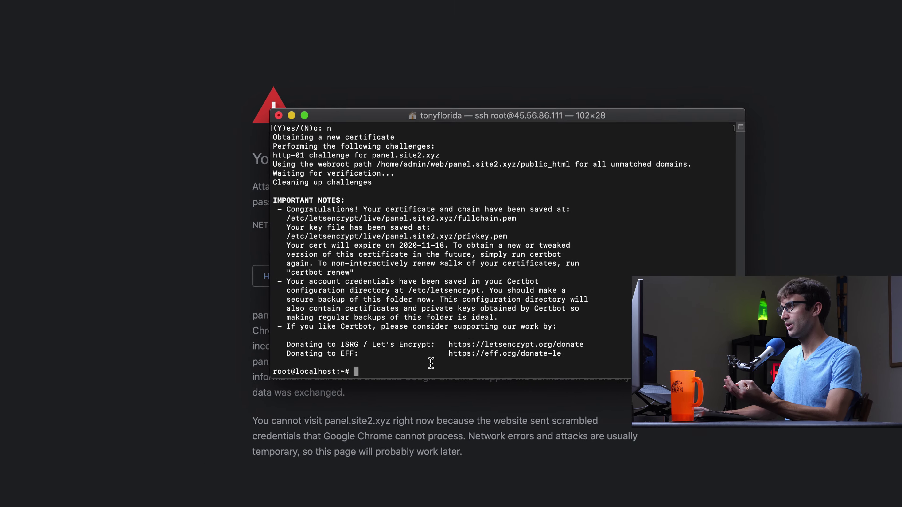
pyautogui.click(153, 49)
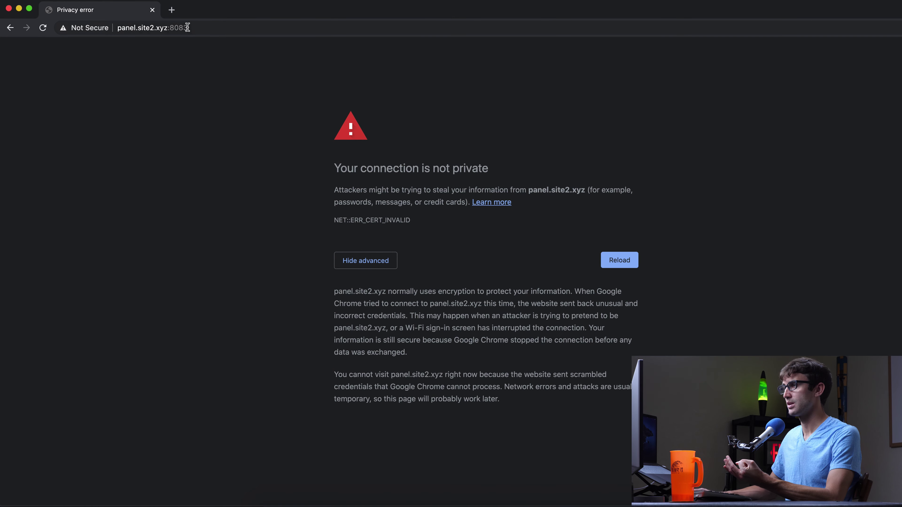
pyautogui.click(187, 27)
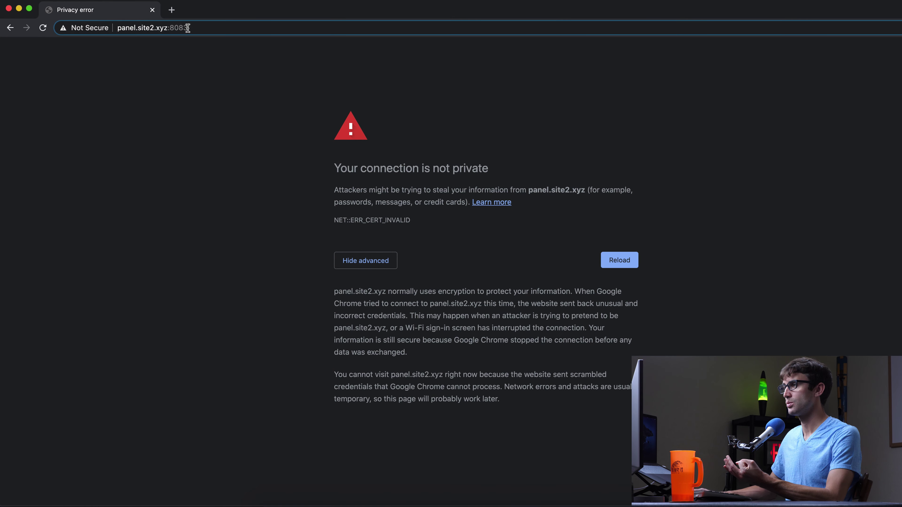
pyautogui.click(205, 29)
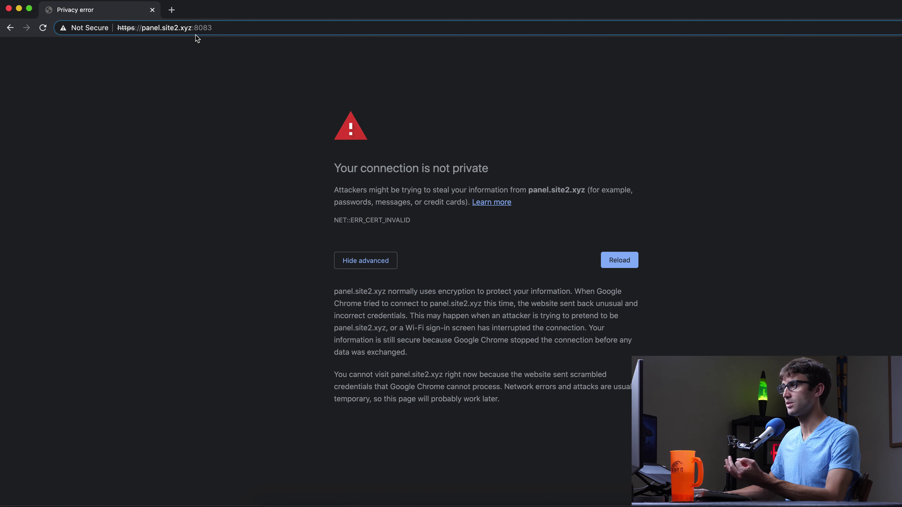
pyautogui.press('Return')
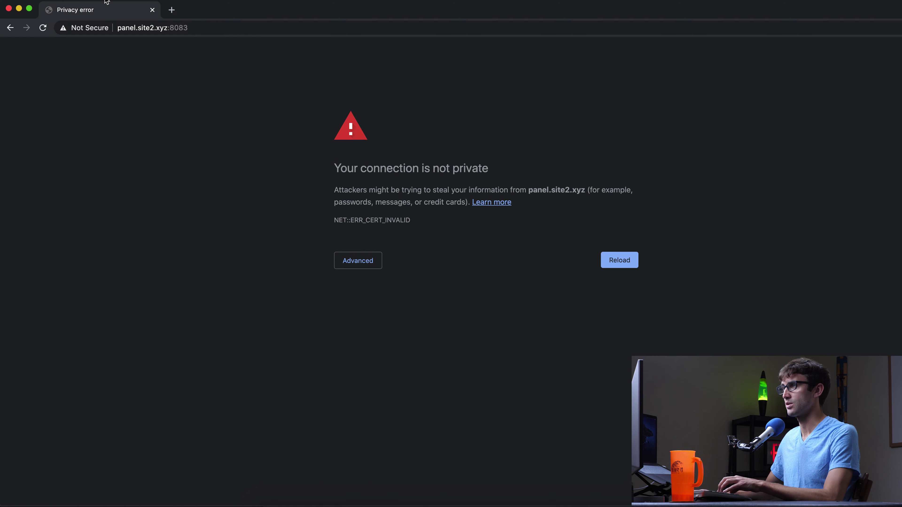
# Close that window and load the panel.site2.xyz:8083 URL in a new Guest window
pyautogui.click(169, 24)
pyautogui.doubleClick(169, 24)
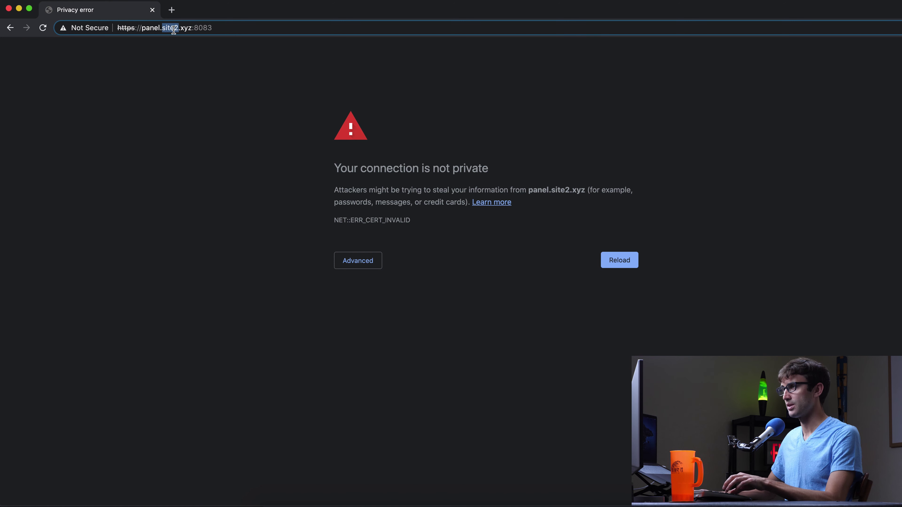
pyautogui.press('super+a')
pyautogui.press('super+c')
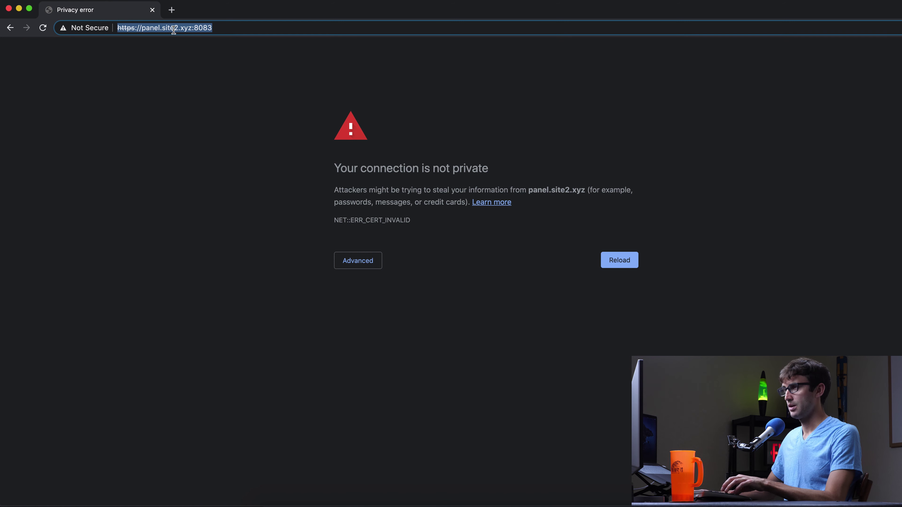
pyautogui.press('BackSpace')
pyautogui.click(152, 10)
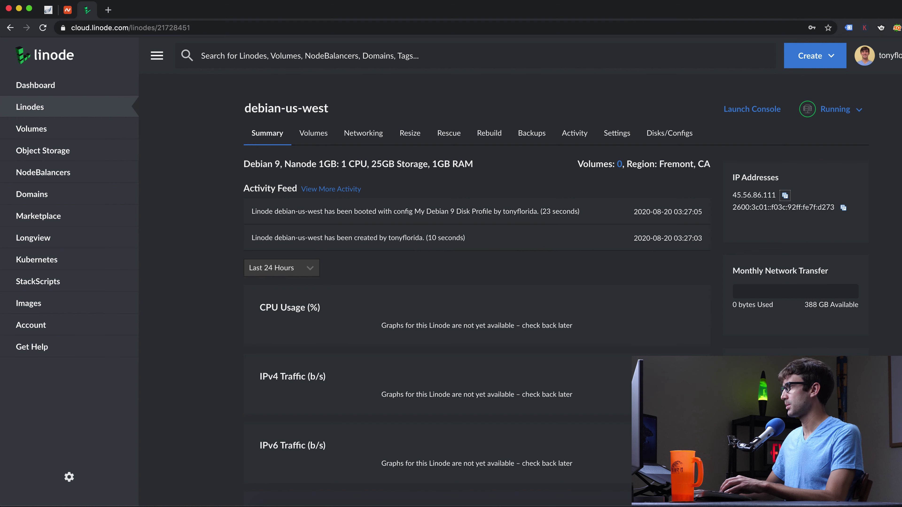
pyautogui.click(898, 28)
pyautogui.click(845, 326)
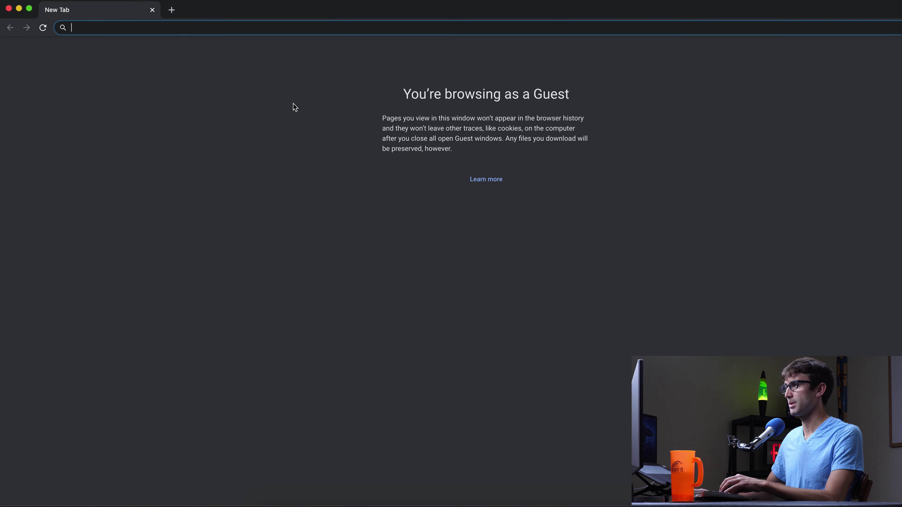
pyautogui.press('super+v')
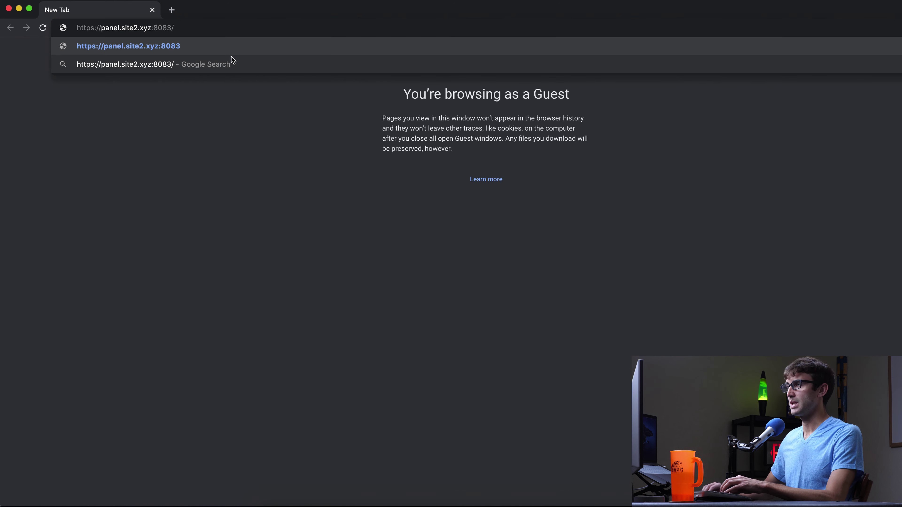
pyautogui.press('Return')
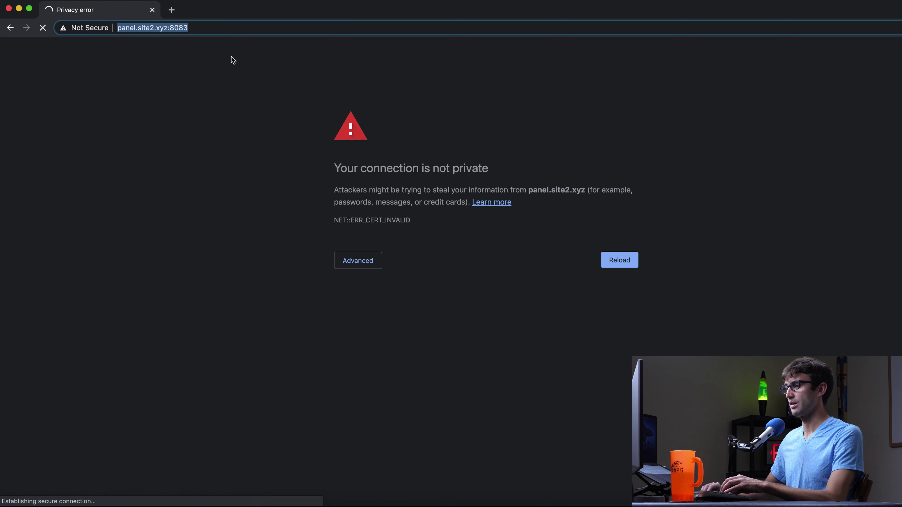
# Bring the Terminal showing the panel.site2.xyz certificate output to the front and focus it
pyautogui.moveTo(469, 502)
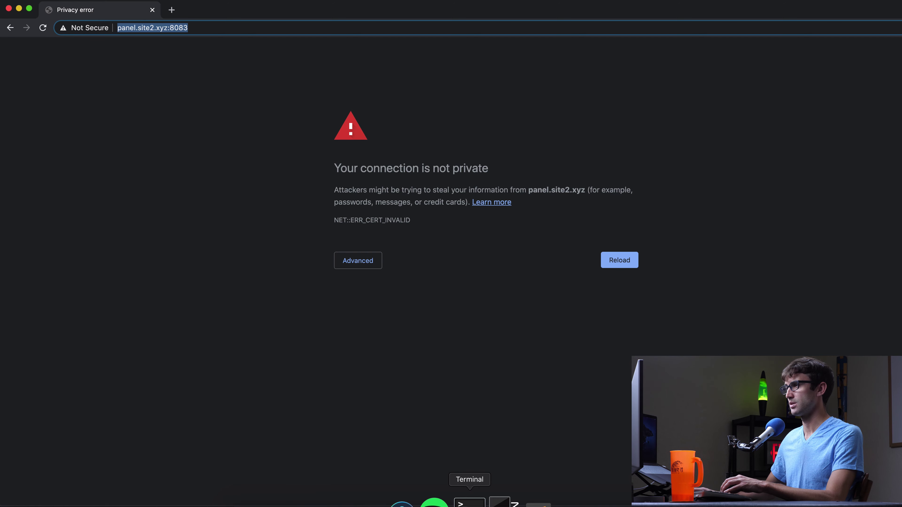
pyautogui.click(470, 501)
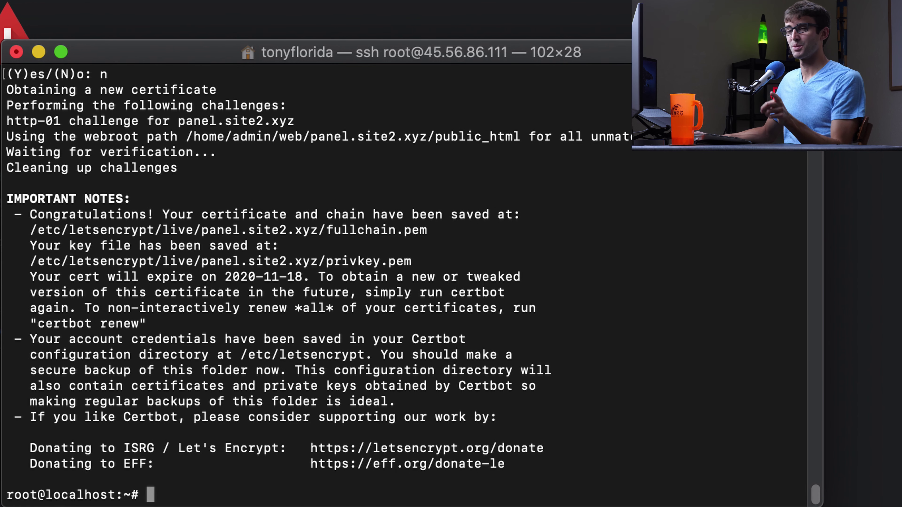
pyautogui.press('super+Tab')
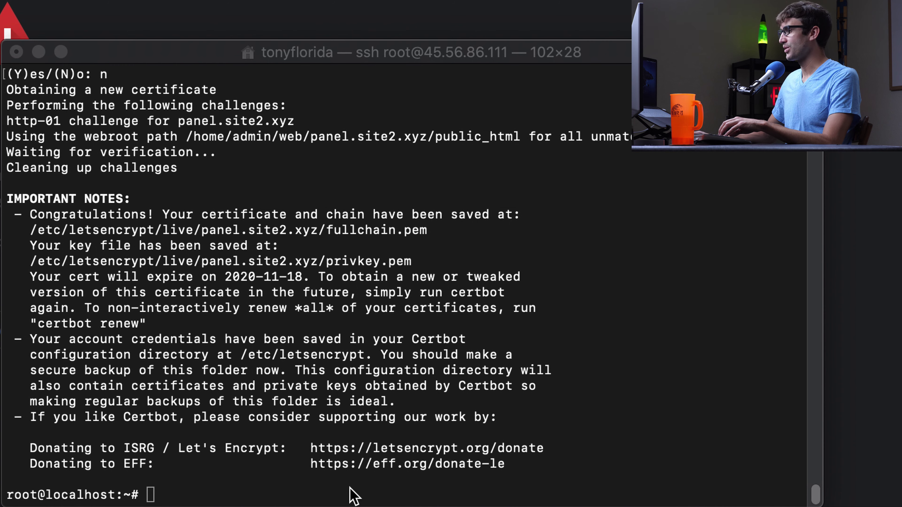
pyautogui.click(258, 494)
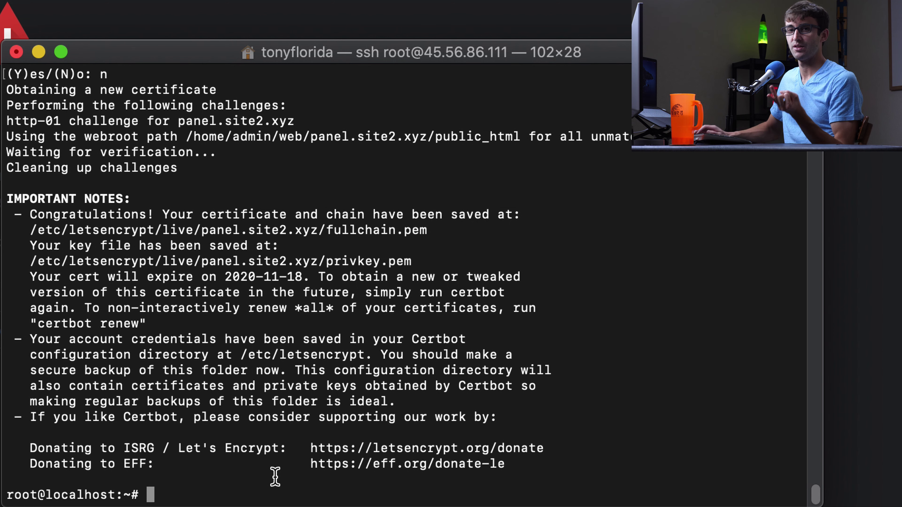
# Try a first certificate copy command, which fails, then abandon it for a clean prompt
pyautogui.rightClick(209, 467)
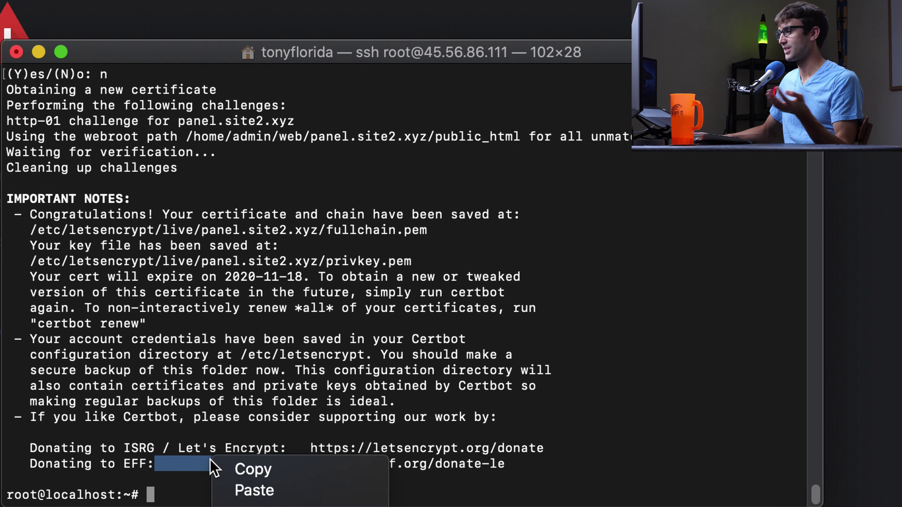
pyautogui.click(248, 493)
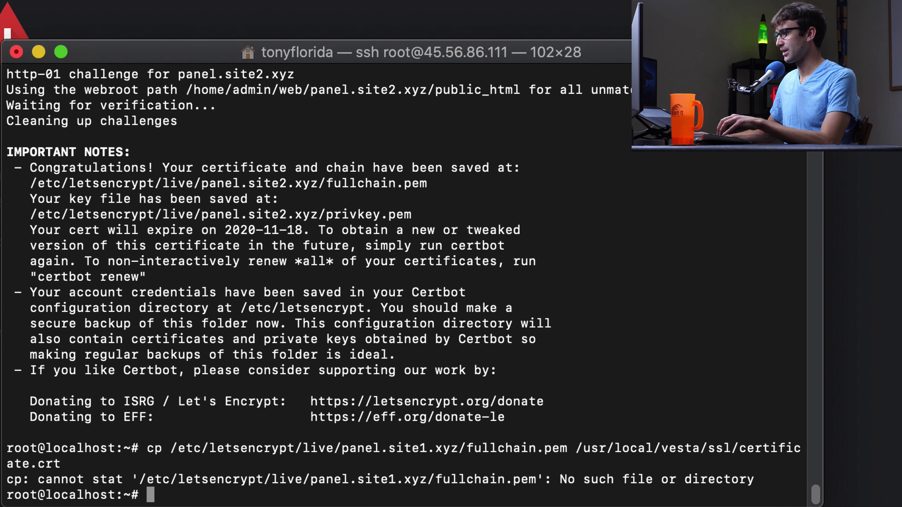
pyautogui.press('Return')
pyautogui.press('Up')
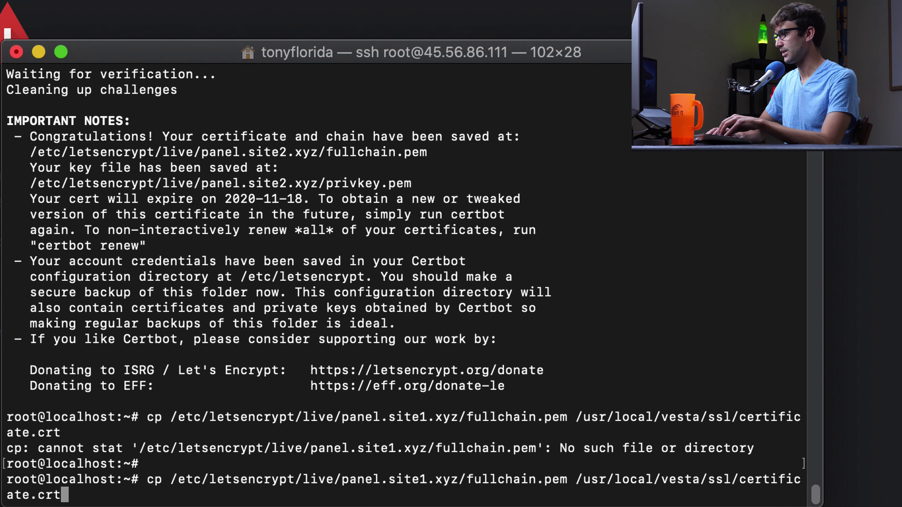
pyautogui.press('Left')
pyautogui.press('Left')
pyautogui.press('Left')
pyautogui.press('Left')
pyautogui.press('Left')
pyautogui.press('Left')
pyautogui.press('Left')
pyautogui.press('Left')
pyautogui.hotkey('ctrl', 'c')
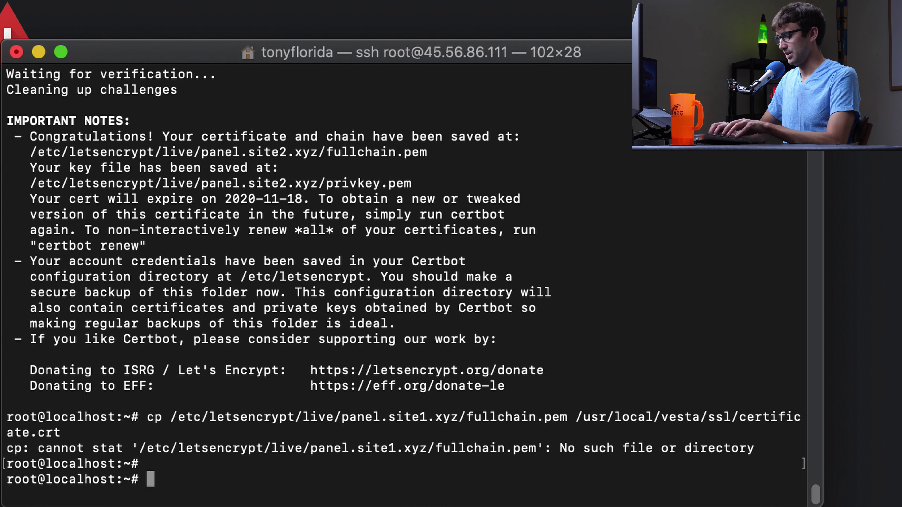
pyautogui.press('Return')
pyautogui.press('Return')
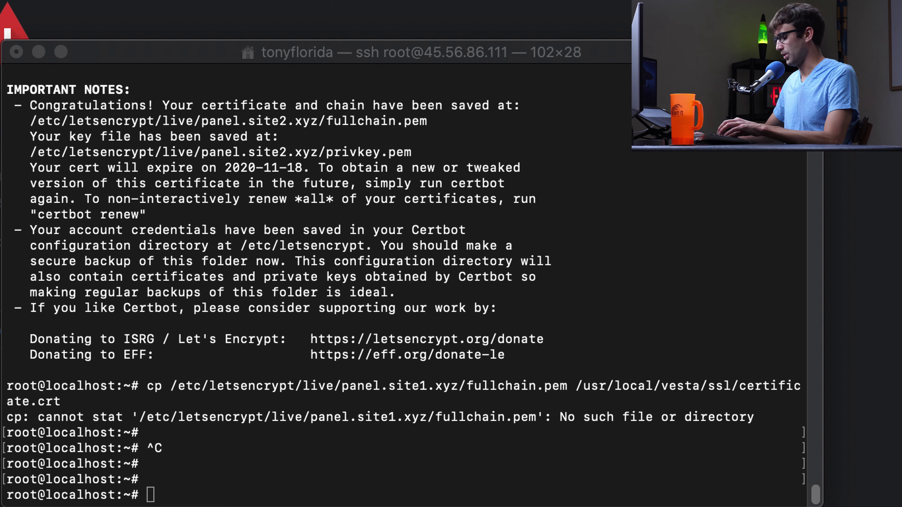
# Copy the site2 fullchain.pem to /usr/local/vesta/ssl/certificate.crt
pyautogui.click(414, 444)
pyautogui.rightClick(414, 444)
pyautogui.click(456, 477)
pyautogui.moveTo(170, 480); pyautogui.dragTo(739, 496)
pyautogui.click(580, 483)
pyautogui.click(732, 494)
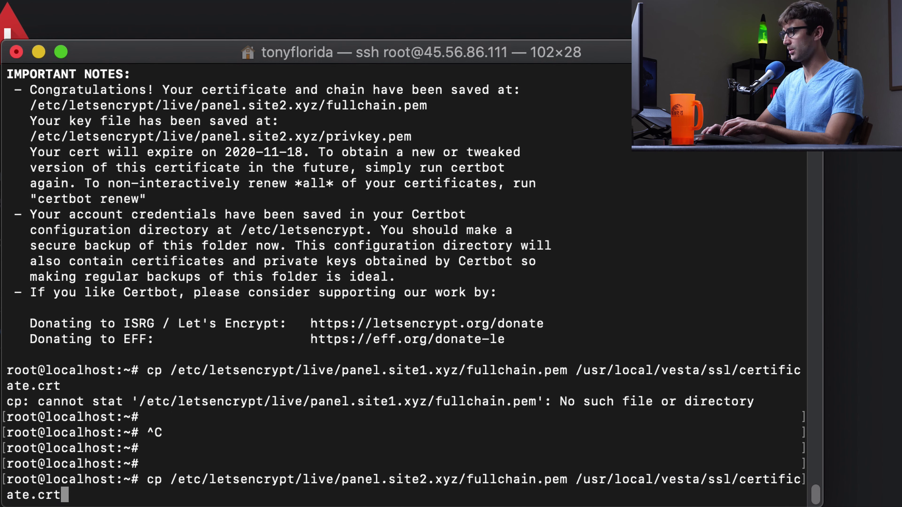
pyautogui.press('Return')
# Copy the site2 privkey.pem to /usr/local/vesta/ssl/certificate.key
pyautogui.press('super+Tab')
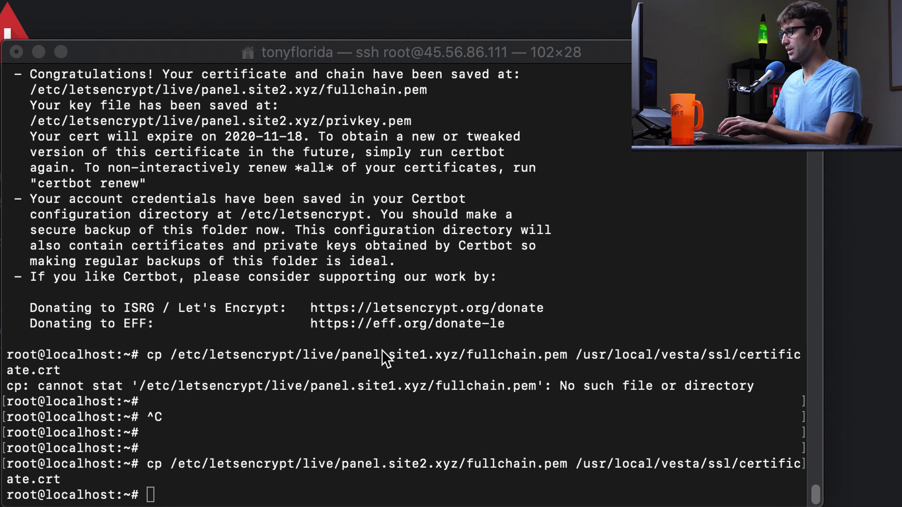
pyautogui.rightClick(373, 370)
pyautogui.click(423, 406)
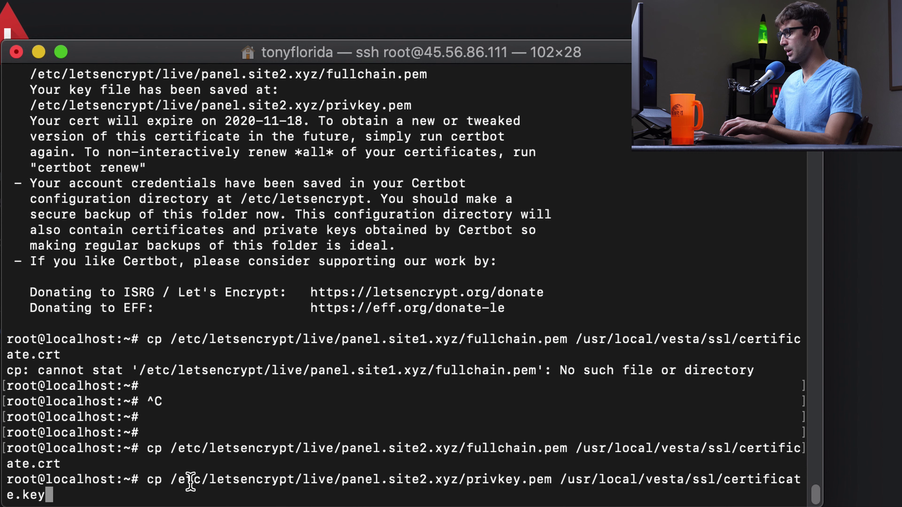
pyautogui.moveTo(171, 480); pyautogui.dragTo(58, 493)
pyautogui.click(89, 491)
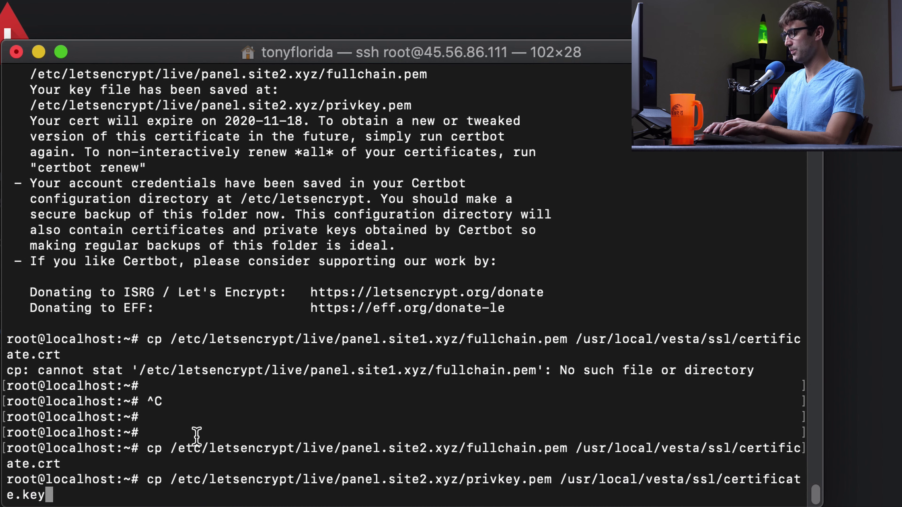
pyautogui.press('Return')
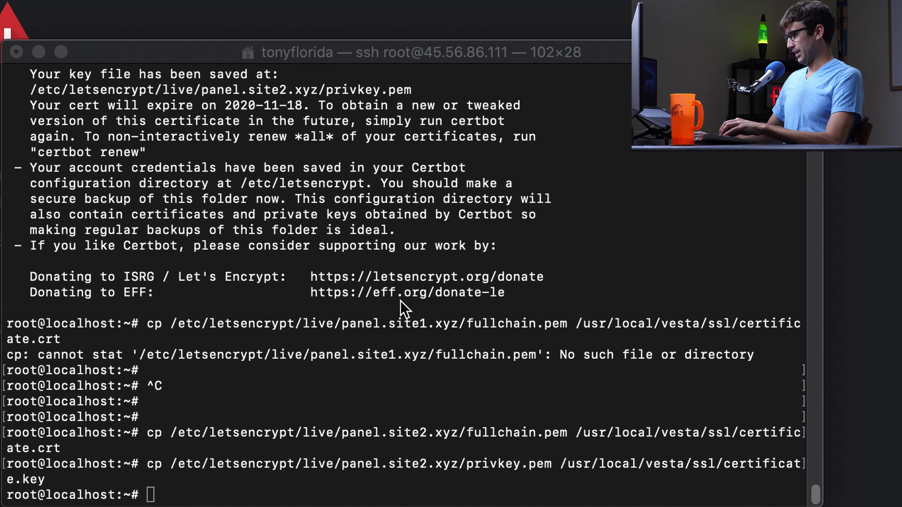
# Restart the panel with 'service vesta restart'
pyautogui.write('serv')
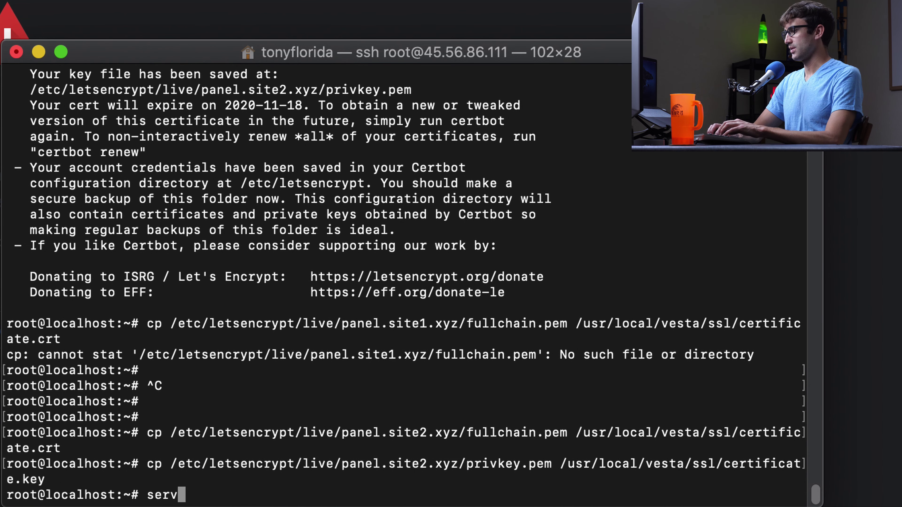
pyautogui.write('ice ve')
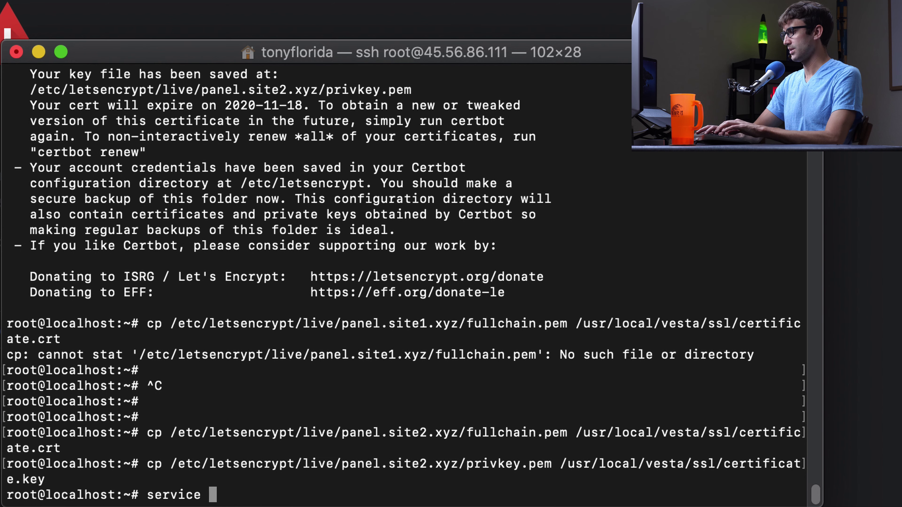
pyautogui.press('BackSpace')
pyautogui.press('BackSpace')
pyautogui.write('vesta re')
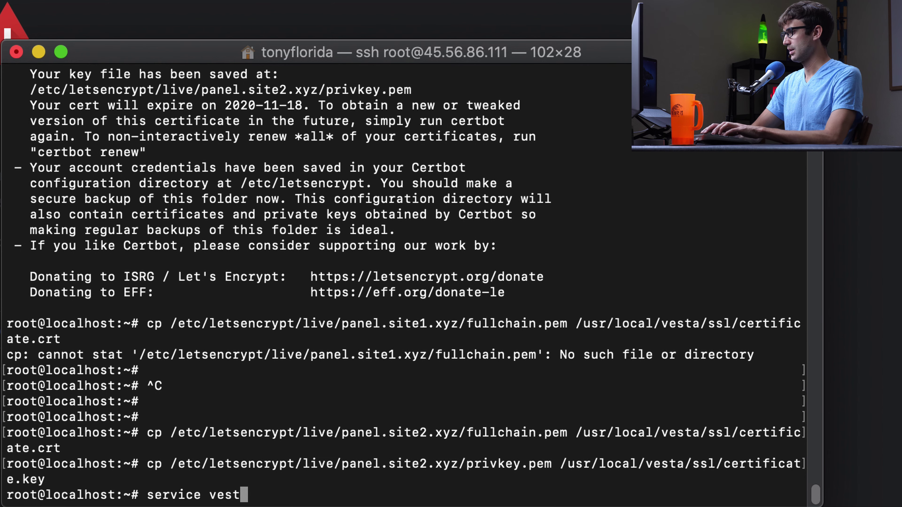
pyautogui.write('start')
pyautogui.press('Return')
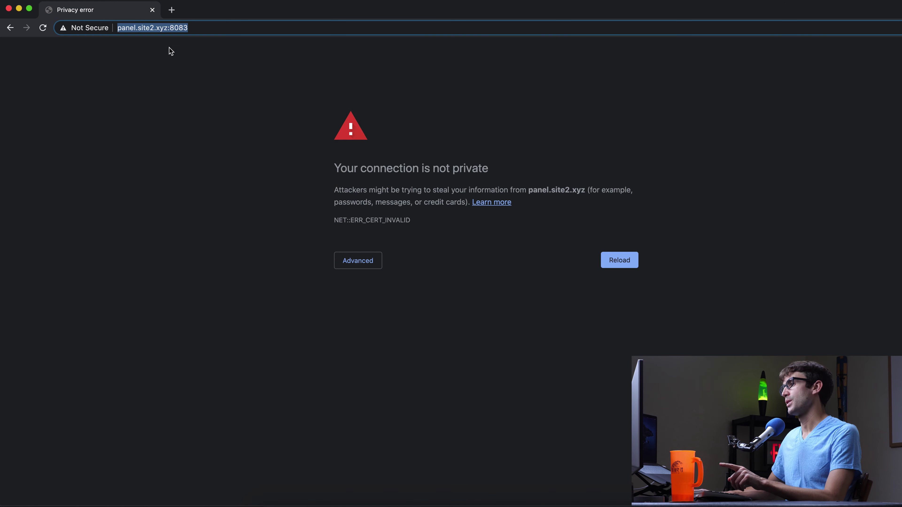
# Reload panel.site2.xyz:8083 and confirm its certificate is issued by Let's Encrypt
pyautogui.click(195, 27)
pyautogui.press('Return')
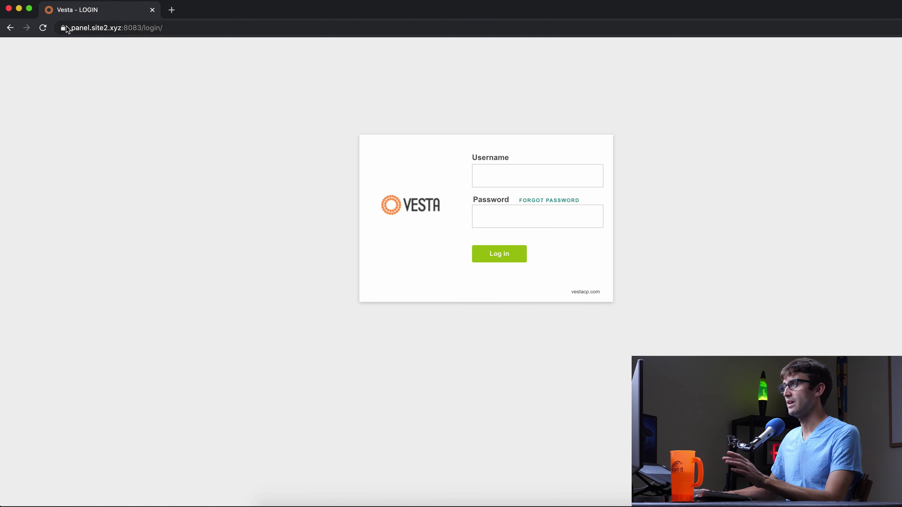
pyautogui.click(62, 28)
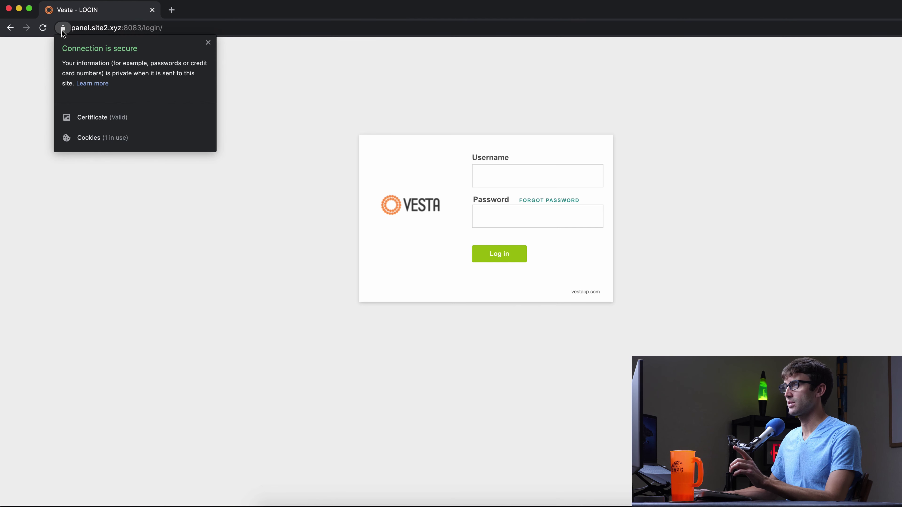
pyautogui.click(91, 120)
pyautogui.moveTo(447, 104); pyautogui.dragTo(518, 105)
pyautogui.click(578, 166)
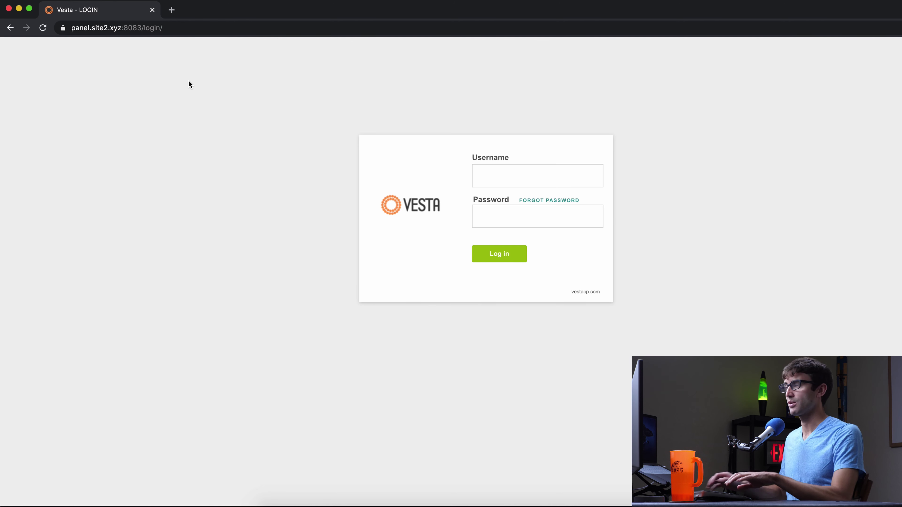
# Log in to Vesta as admin with the account password
pyautogui.click(565, 177)
pyautogui.write('ad')
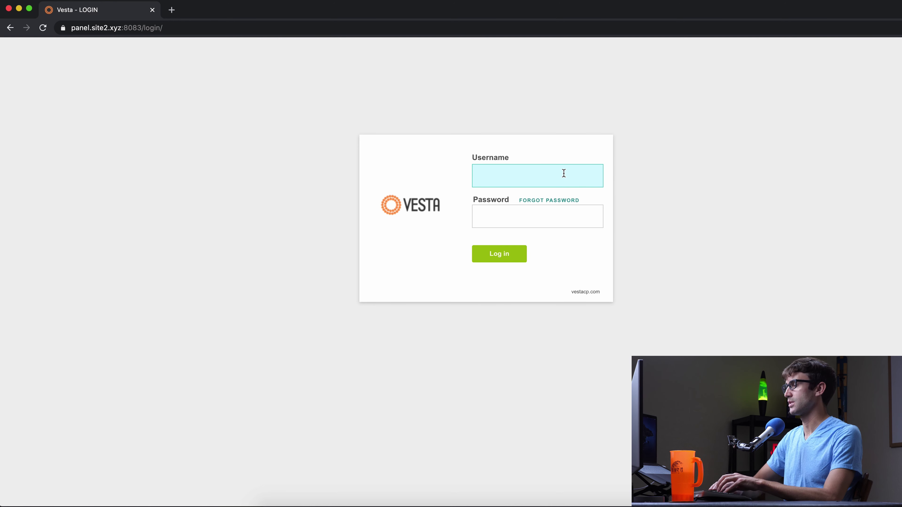
pyautogui.write('min')
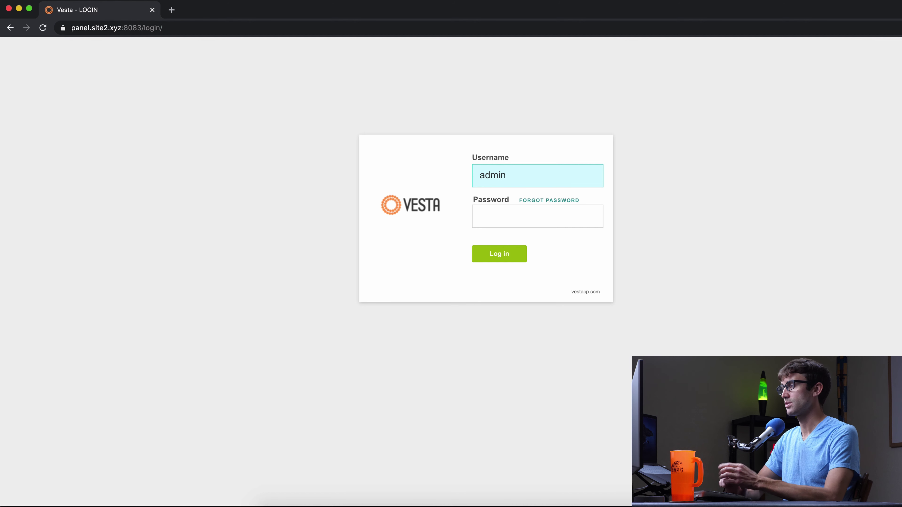
pyautogui.click(538, 216)
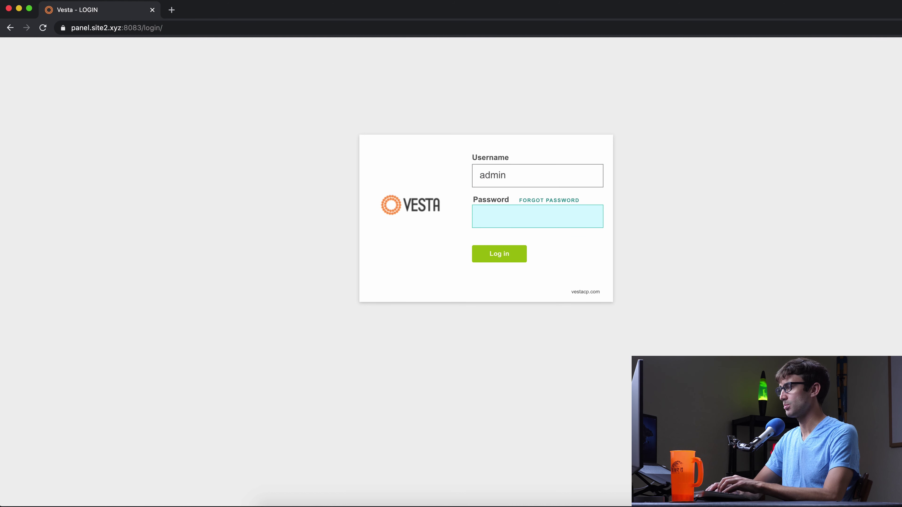
pyautogui.write('•••••••')
pyautogui.click(519, 256)
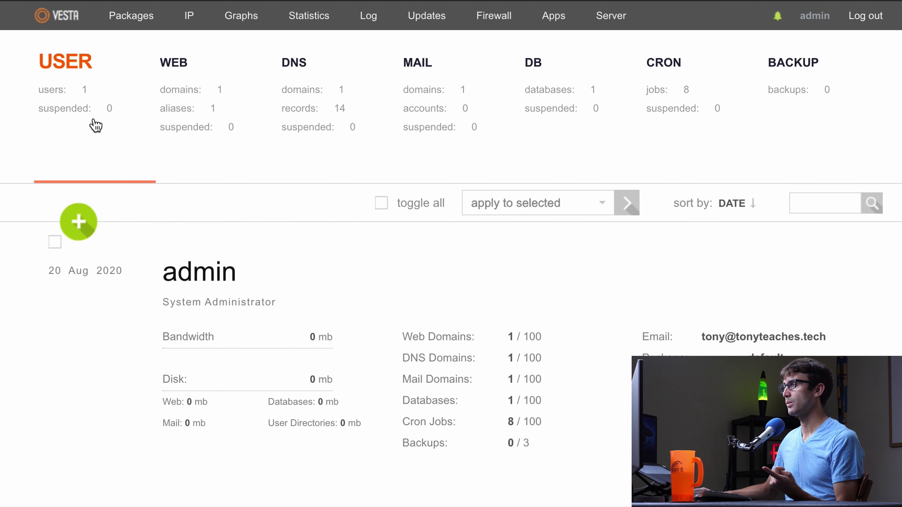
# Add site1.xyz as a new web domain in the WEB section
pyautogui.click(183, 101)
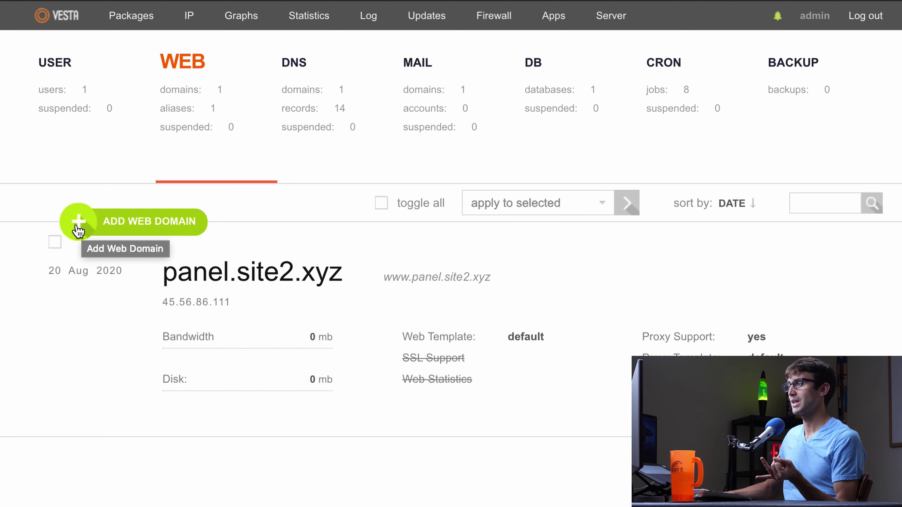
pyautogui.click(79, 230)
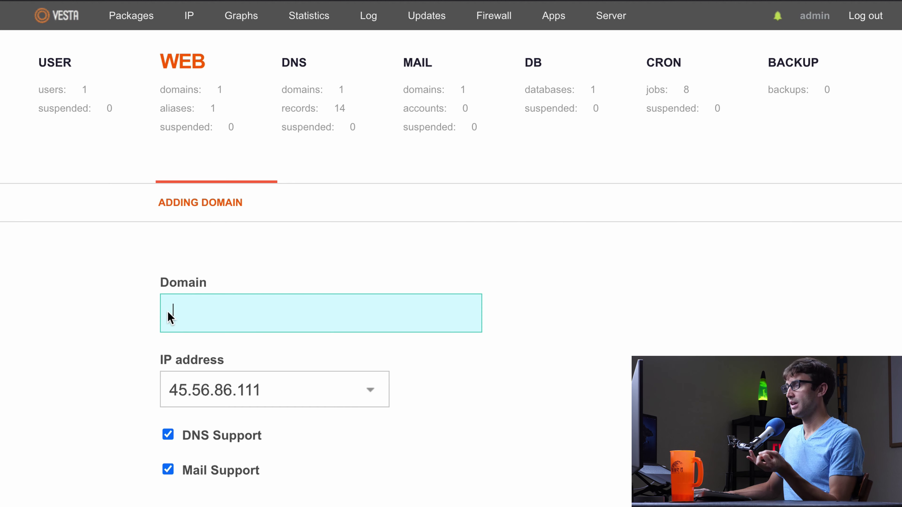
pyautogui.write('si')
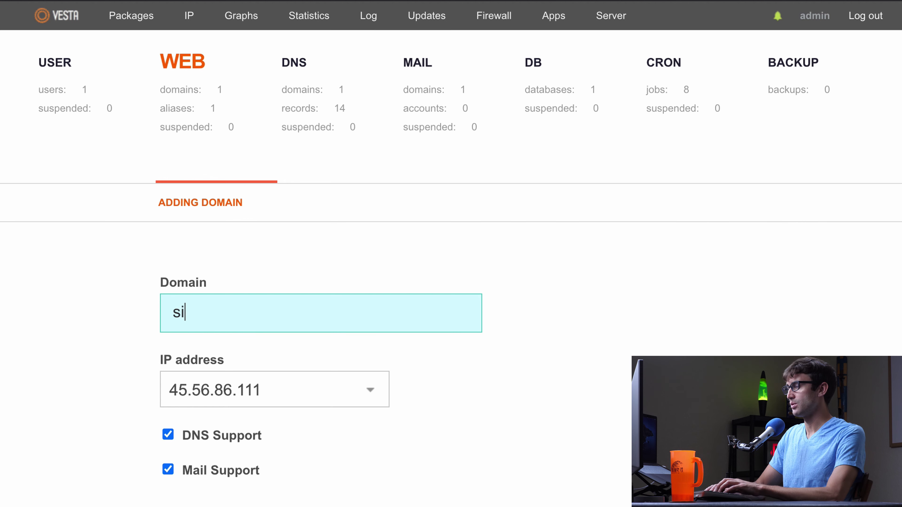
pyautogui.write('te1.xyz')
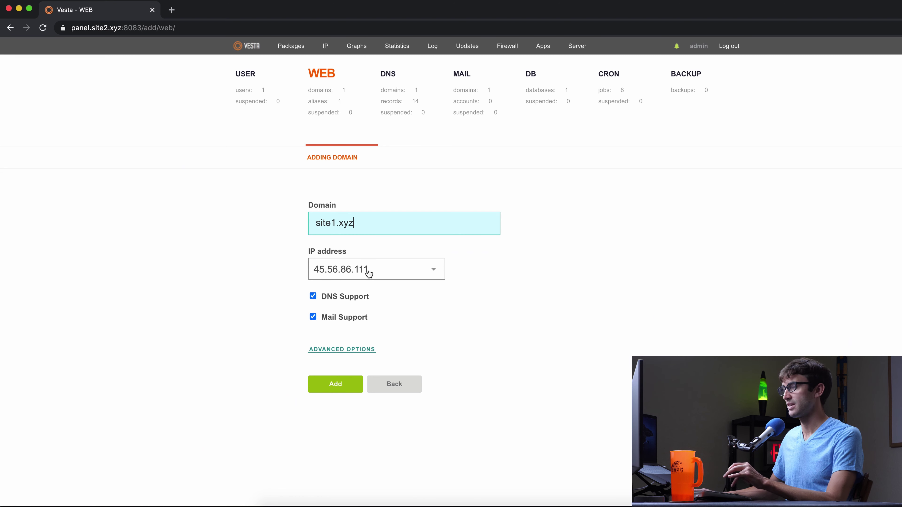
pyautogui.click(335, 385)
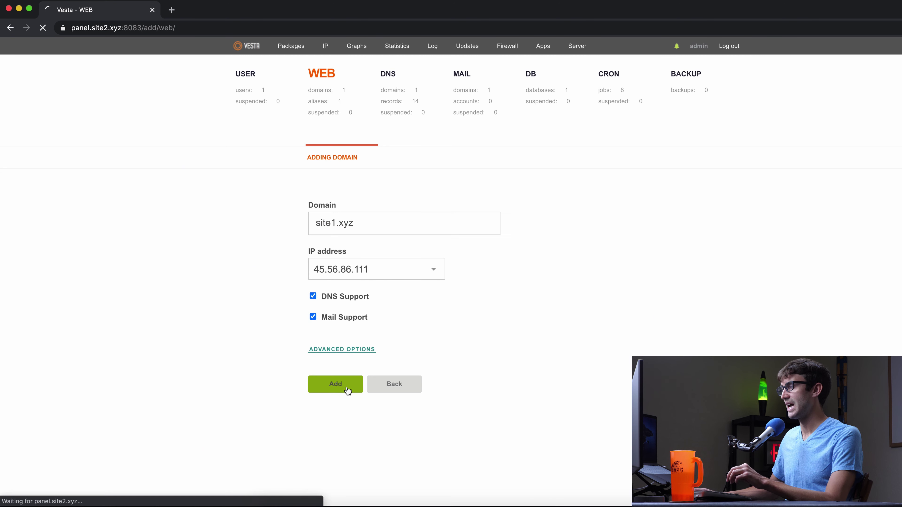
# Load site1.xyz in a new tab to see its Powered by VESTA page
pyautogui.click(172, 10)
pyautogui.write('site1.xyz')
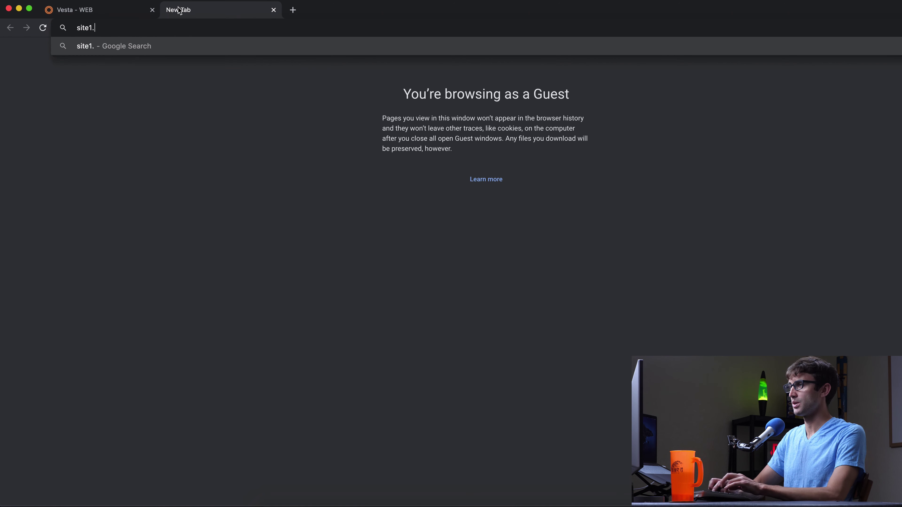
pyautogui.press('Return')
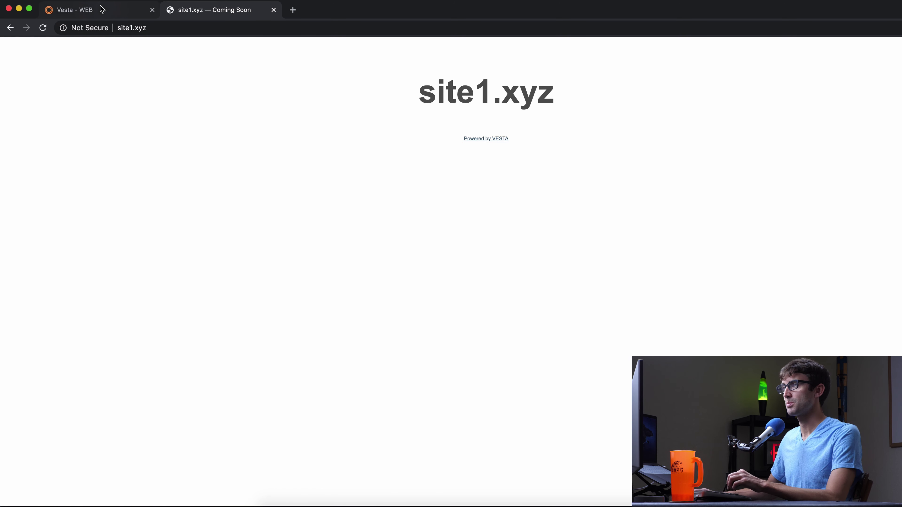
# Glance at the site1.xyz page, then return to Vesta's web domain list
pyautogui.click(112, 14)
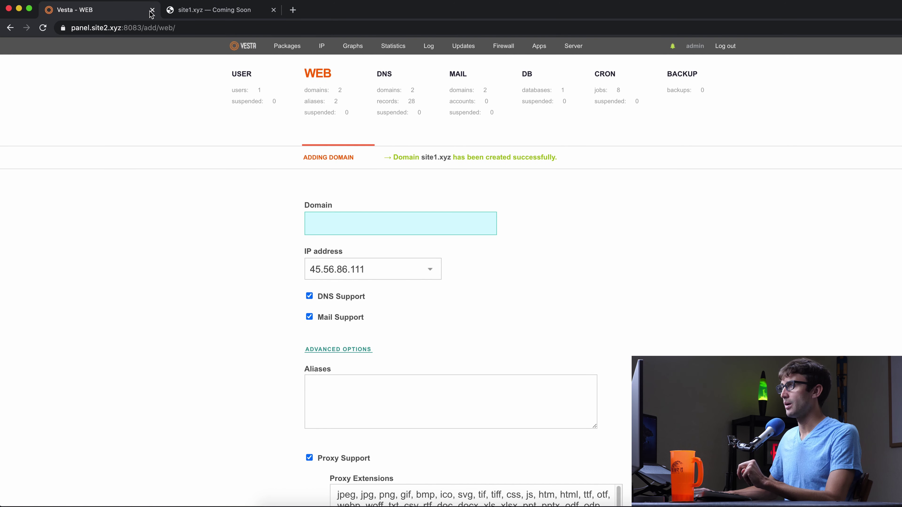
pyautogui.click(218, 13)
pyautogui.click(106, 11)
pyautogui.scroll(-3, 417, 266)
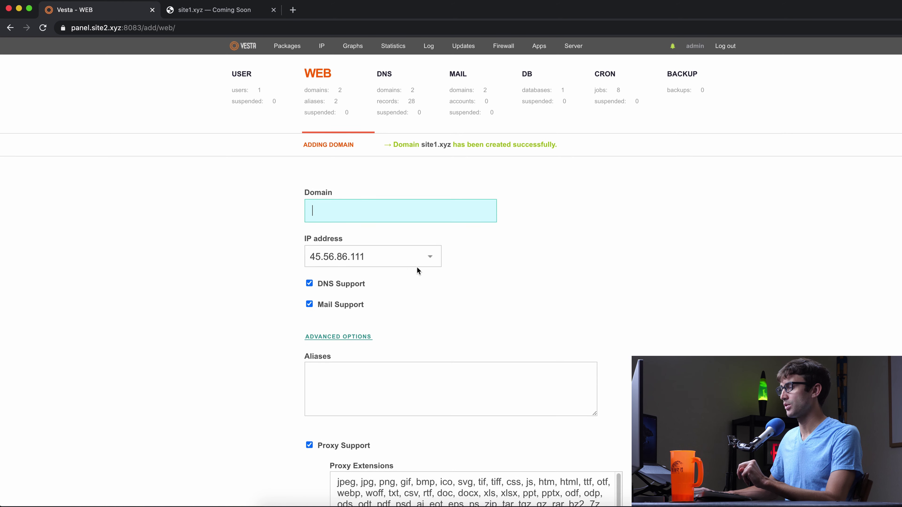
pyautogui.scroll(3, 417, 264)
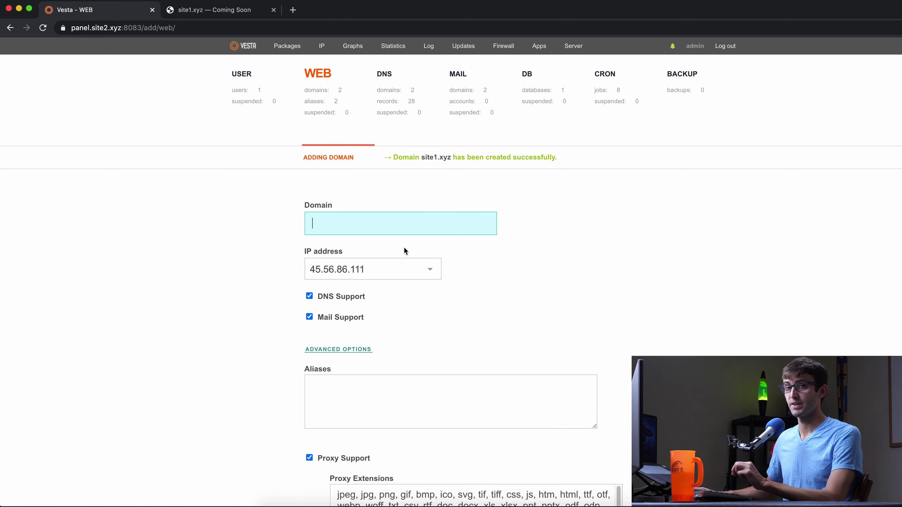
pyautogui.scroll(-5, 397, 267)
pyautogui.scroll(5, 398, 267)
pyautogui.click(321, 84)
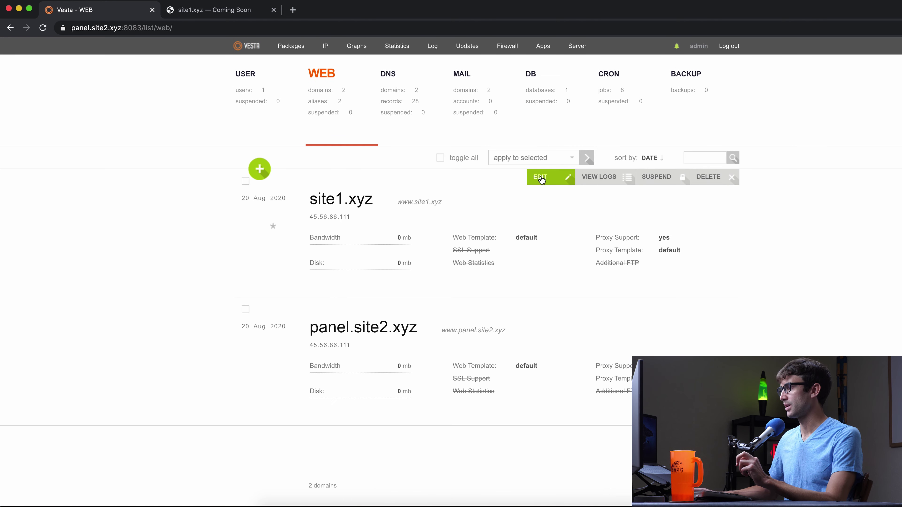
# Edit site1.xyz, tick SSL Support and Lets Encrypt Support, and save
pyautogui.click(542, 177)
pyautogui.scroll(-7, 439, 232)
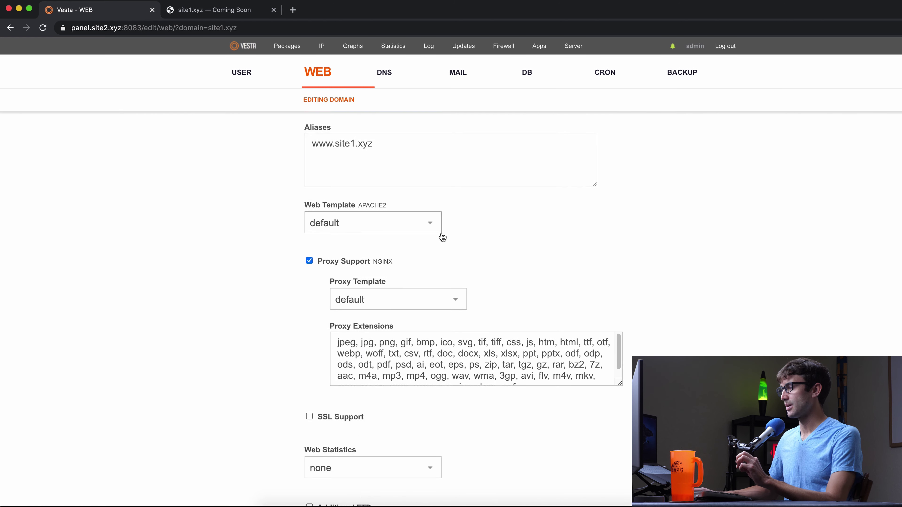
pyautogui.click(310, 321)
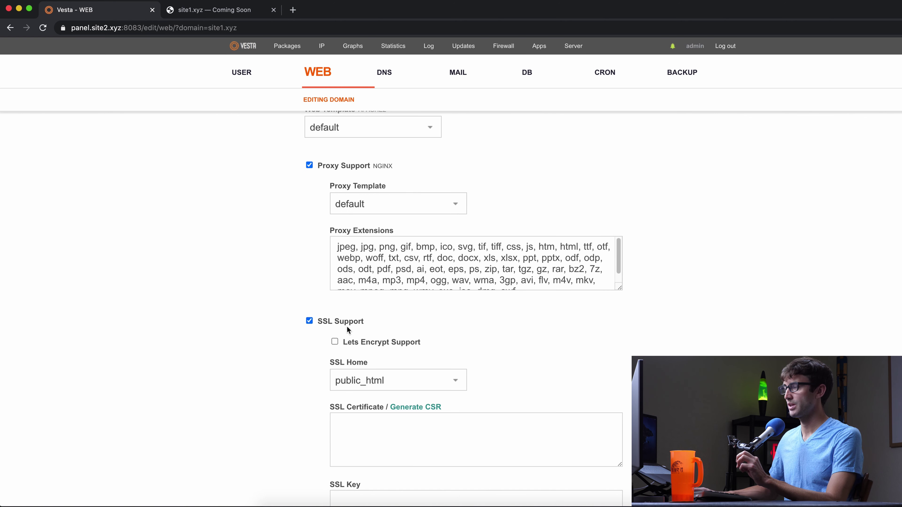
pyautogui.scroll(-1, 351, 326)
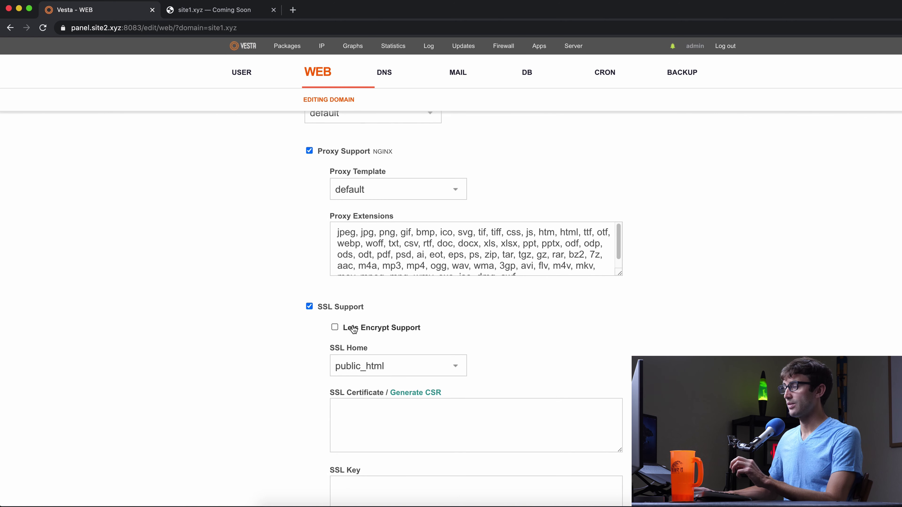
pyautogui.click(336, 328)
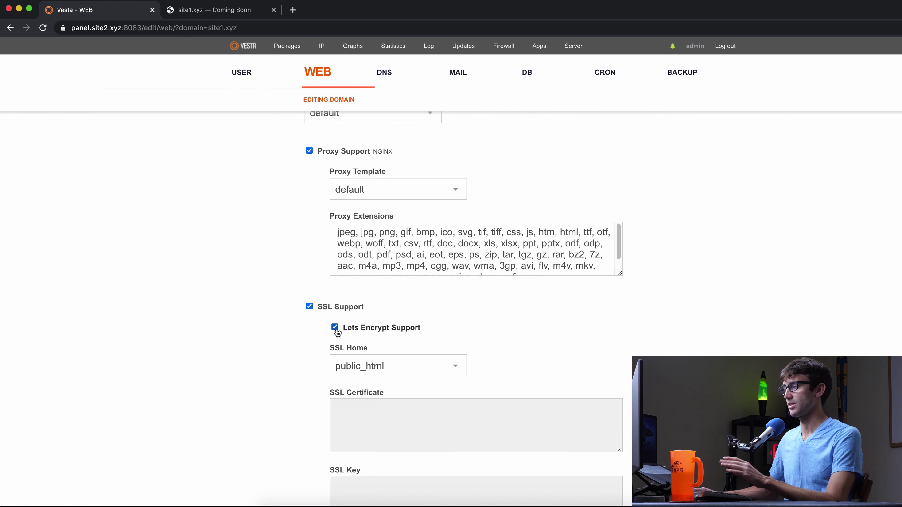
pyautogui.scroll(-5, 335, 327)
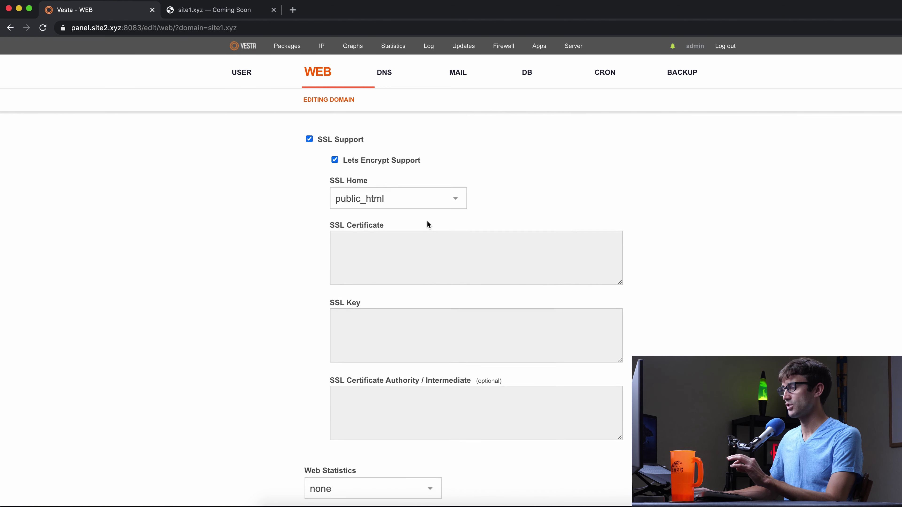
pyautogui.scroll(-4, 427, 222)
pyautogui.click(340, 450)
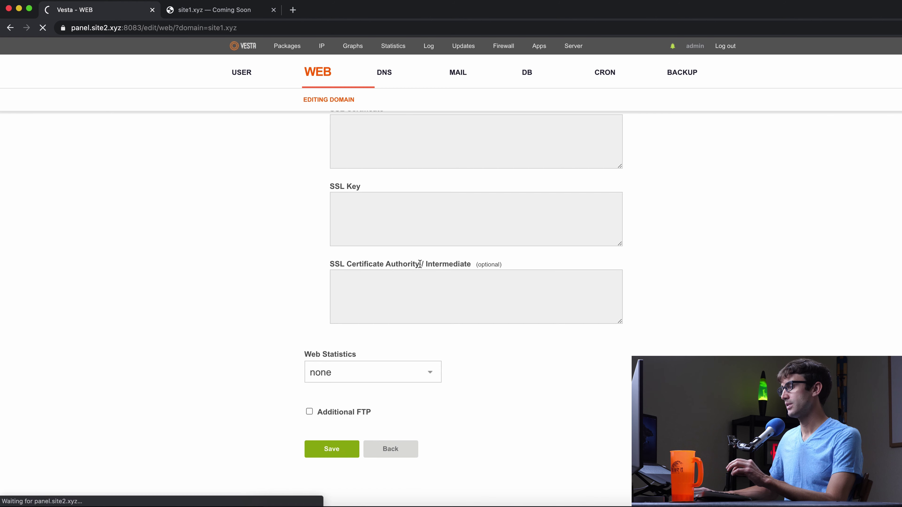
pyautogui.scroll(1, 418, 232)
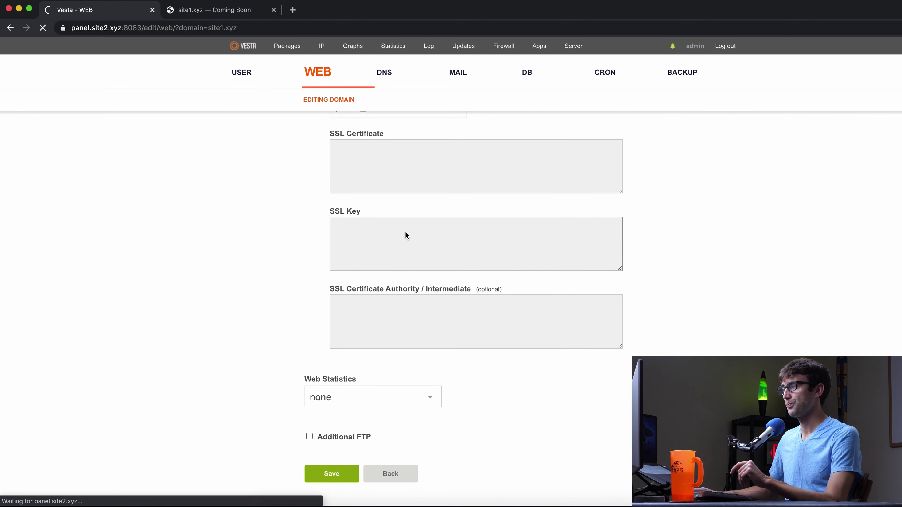
pyautogui.scroll(9, 391, 227)
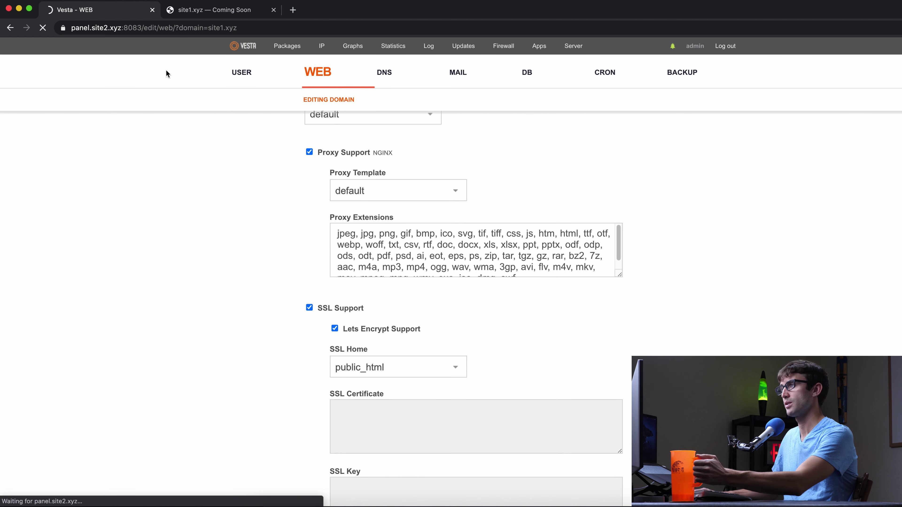
pyautogui.scroll(10, 282, 164)
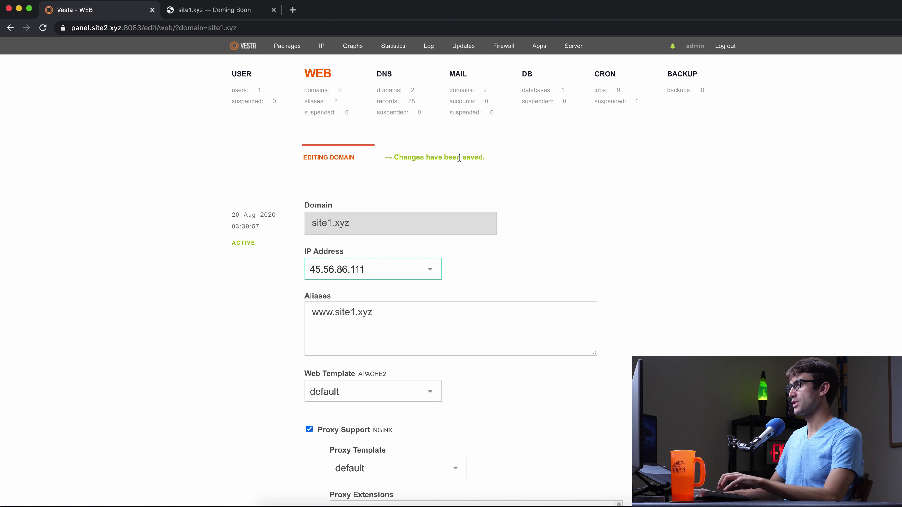
pyautogui.click(200, 13)
pyautogui.click(177, 28)
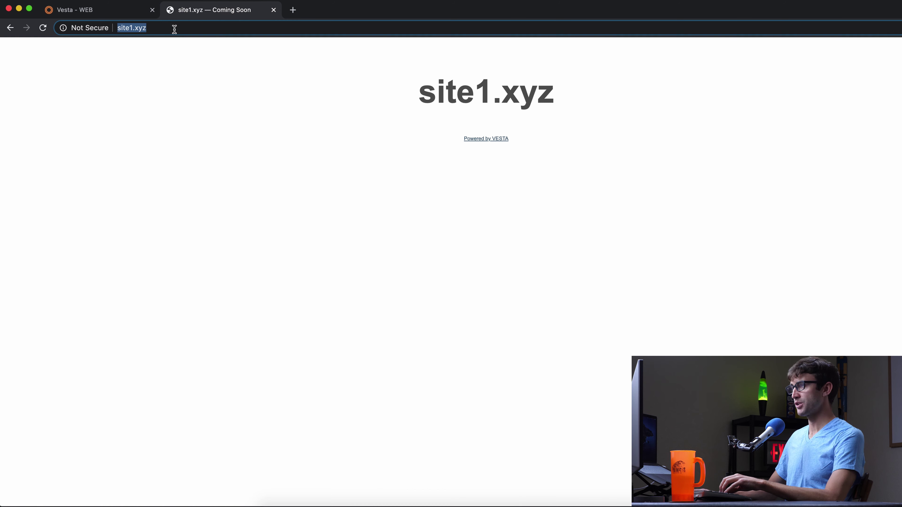
pyautogui.press('Left')
pyautogui.press('Return')
pyautogui.click(177, 27)
pyautogui.press('Left')
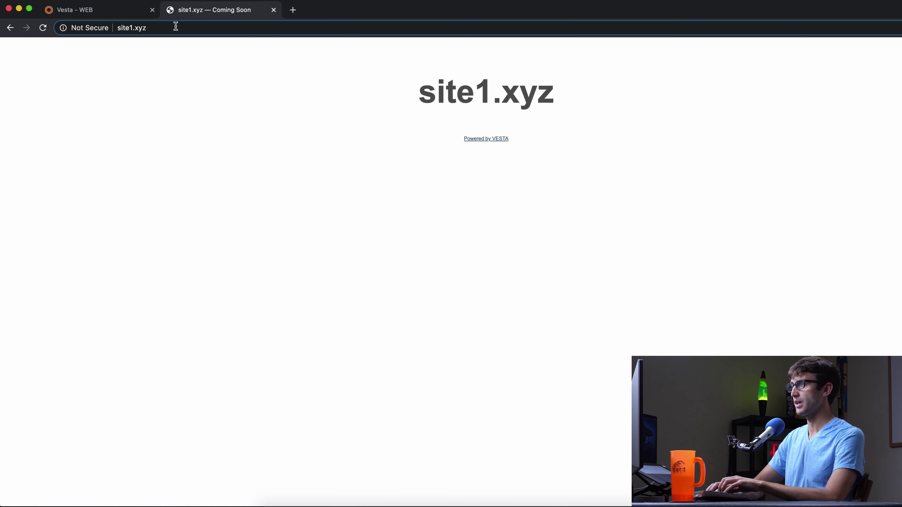
pyautogui.write('ht')
pyautogui.write('tps://')
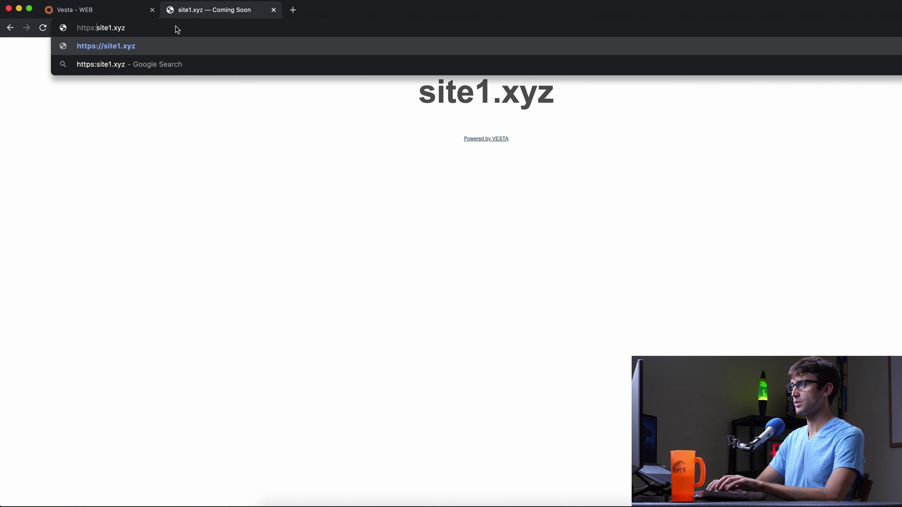
pyautogui.press('Return')
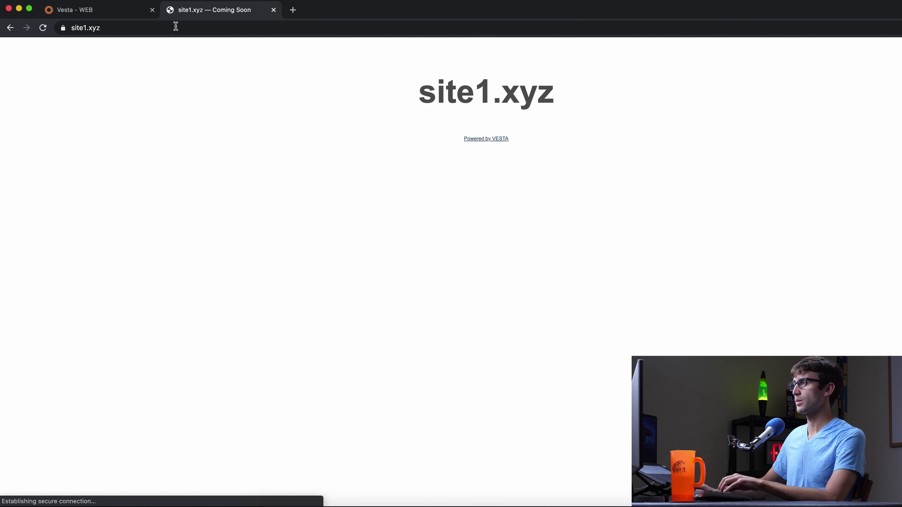
# Confirm the site1.xyz certificate is valid and issued by Let's Encrypt
pyautogui.click(63, 28)
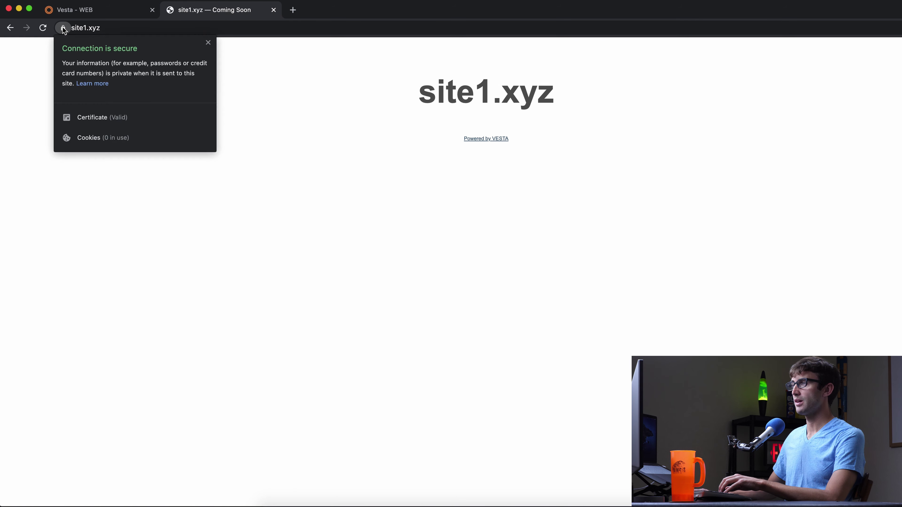
pyautogui.click(116, 118)
pyautogui.moveTo(420, 104); pyautogui.dragTo(519, 104)
pyautogui.click(588, 168)
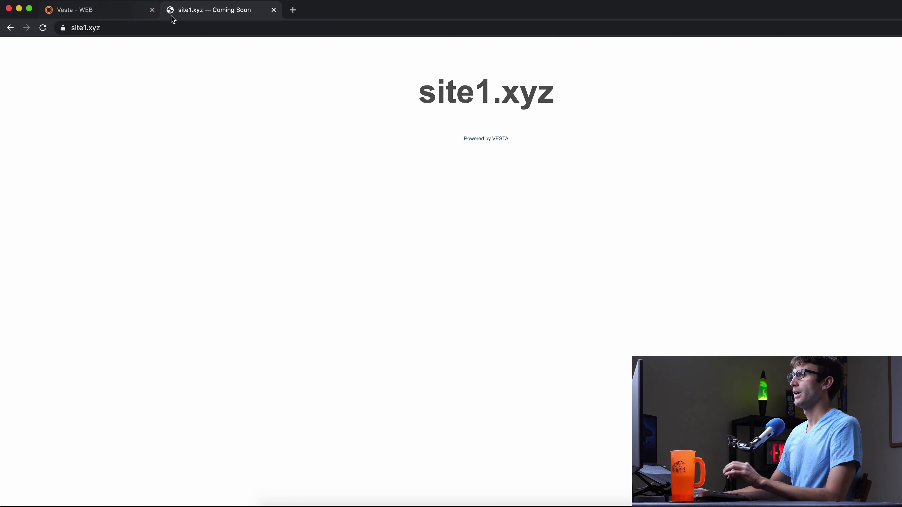
pyautogui.moveTo(676, 169); pyautogui.dragTo(343, 79)
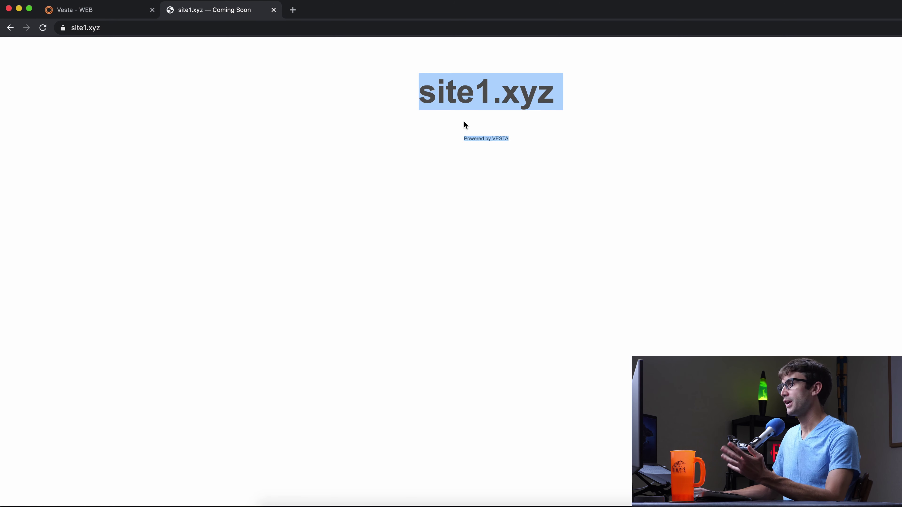
pyautogui.click(426, 126)
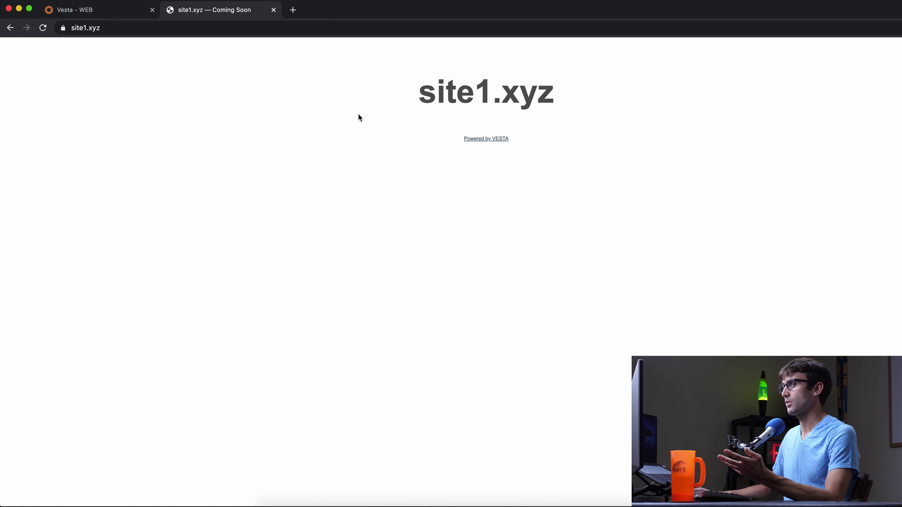
# Open the Softaculous script installer from the Vesta panel
pyautogui.click(96, 16)
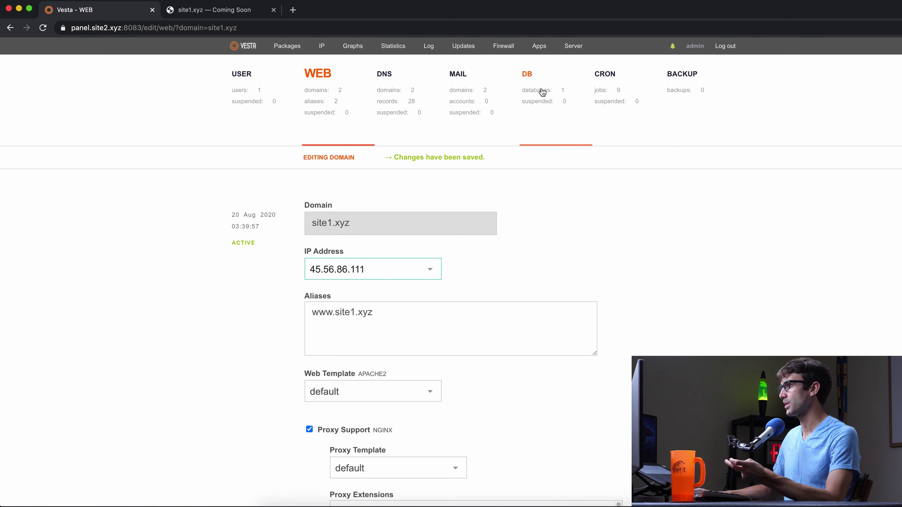
pyautogui.click(538, 50)
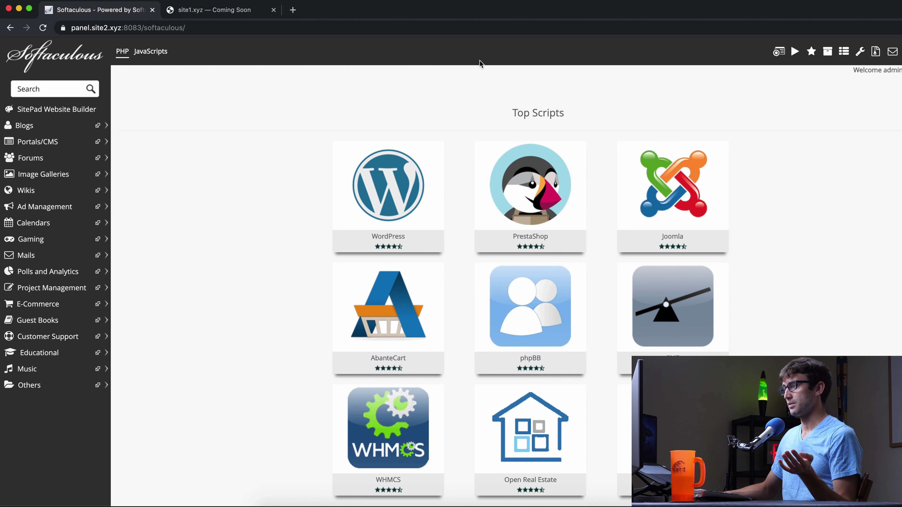
pyautogui.moveTo(401, 197)
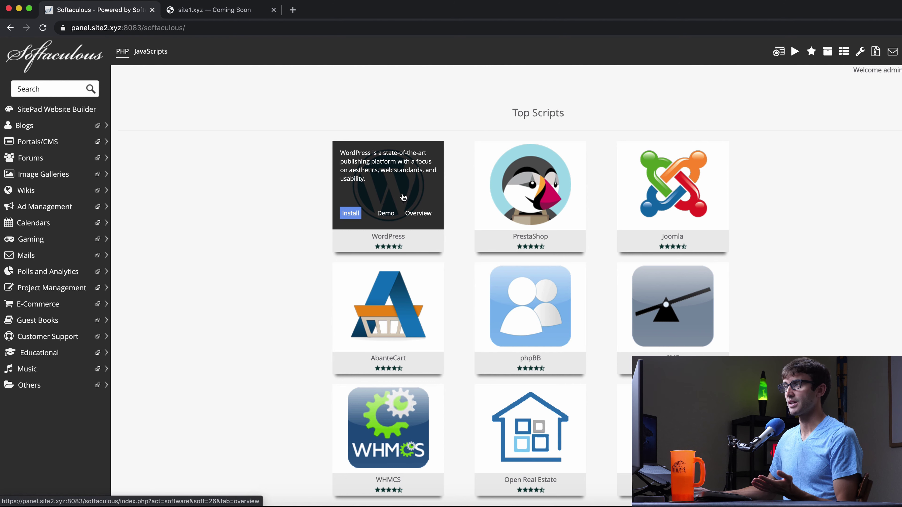
pyautogui.click(224, 11)
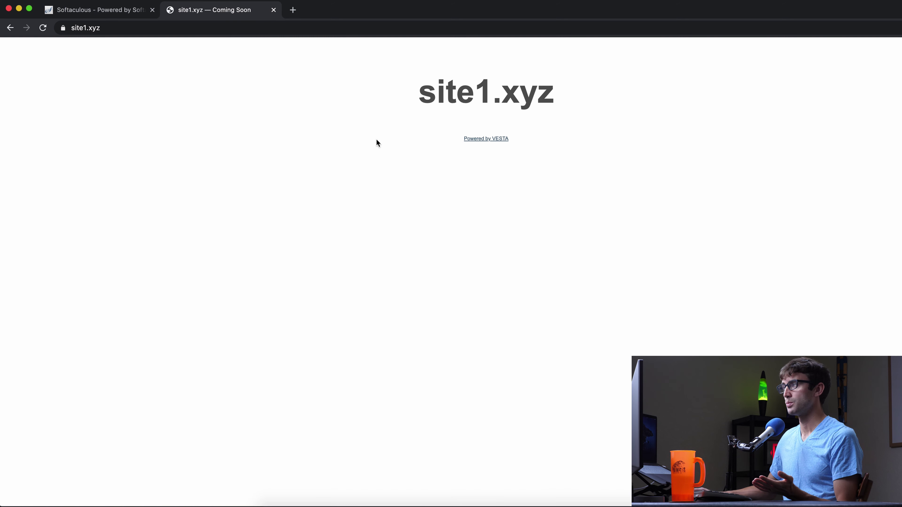
pyautogui.click(79, 10)
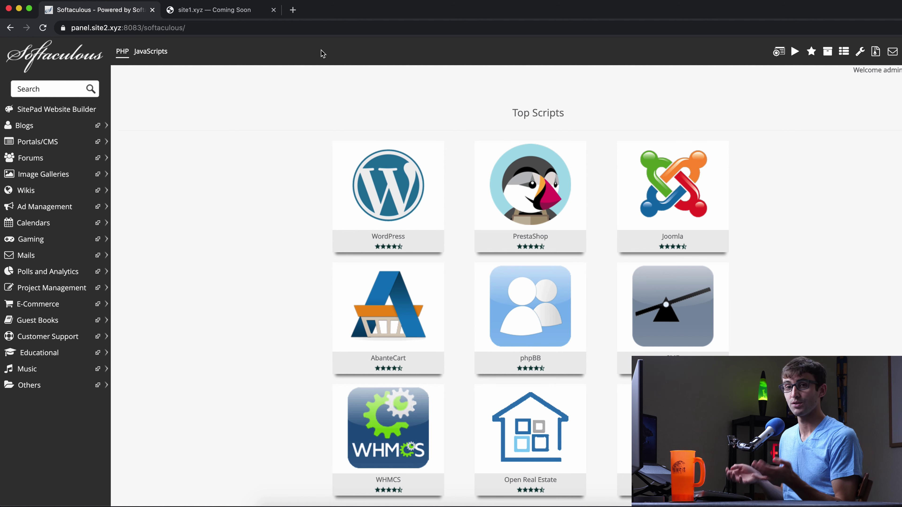
# Scroll through the Top Scripts grid, including WordPress, PrestaShop and Joomla
pyautogui.scroll(-5, 370, 92)
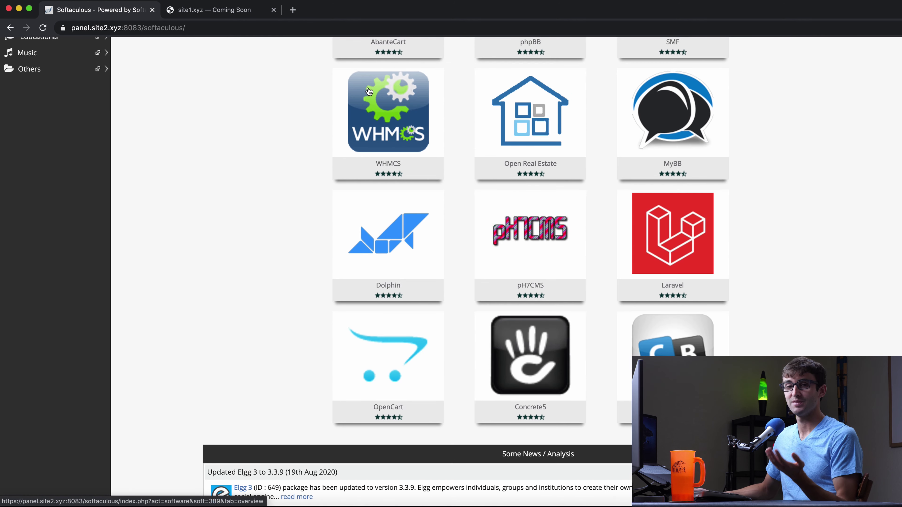
pyautogui.scroll(5, 369, 92)
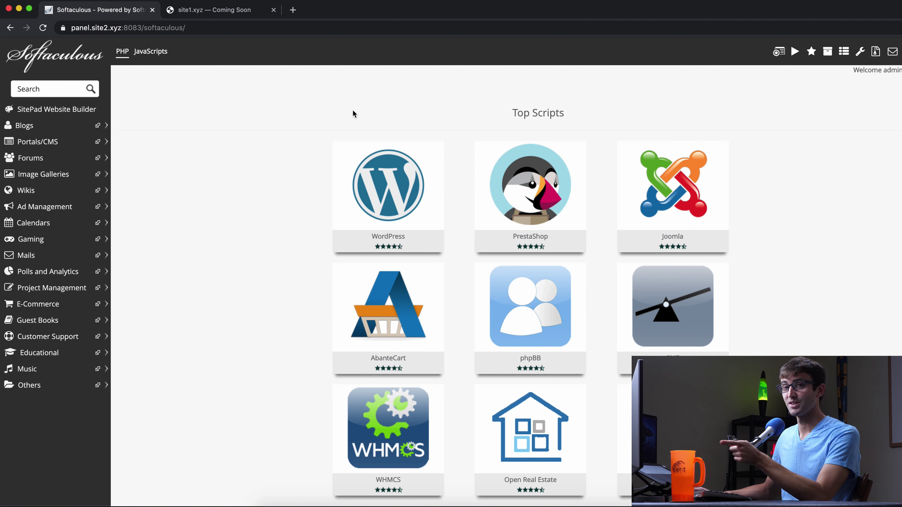
pyautogui.scroll(-1, 365, 113)
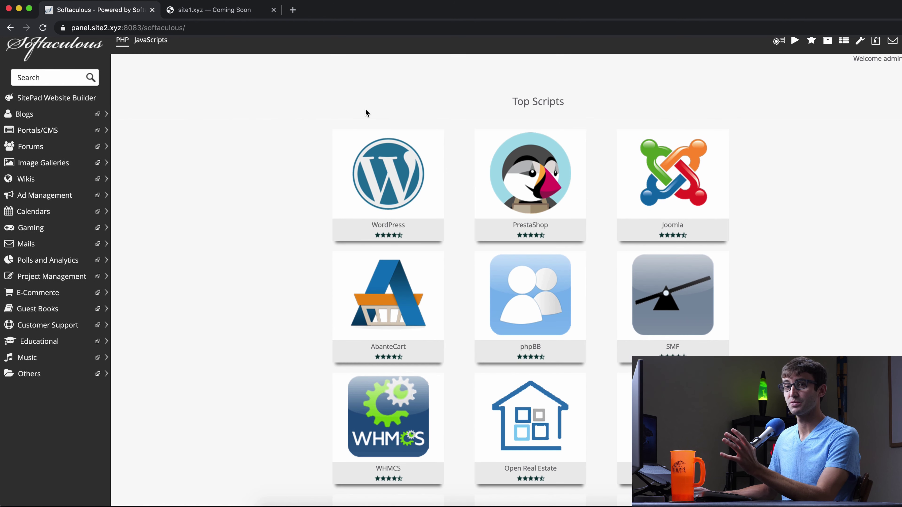
pyautogui.scroll(-1, 366, 113)
pyautogui.scroll(2, 365, 110)
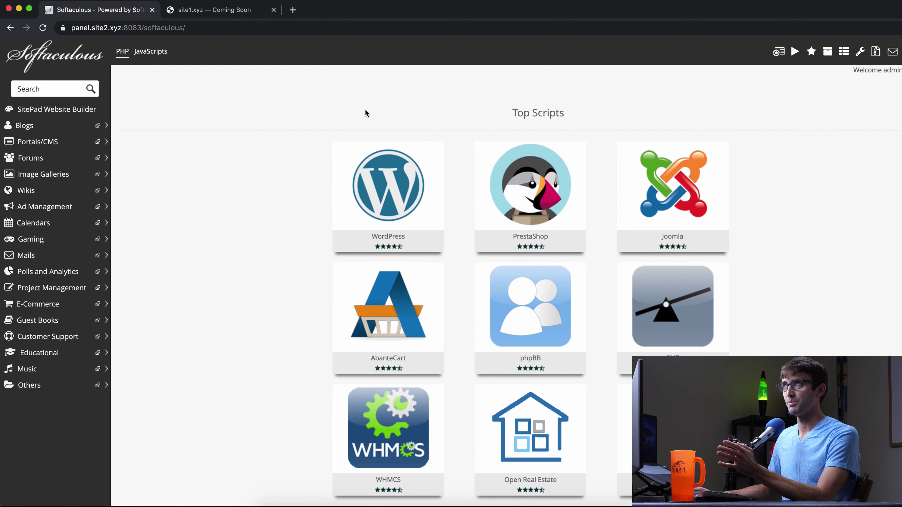
pyautogui.scroll(-5, 317, 140)
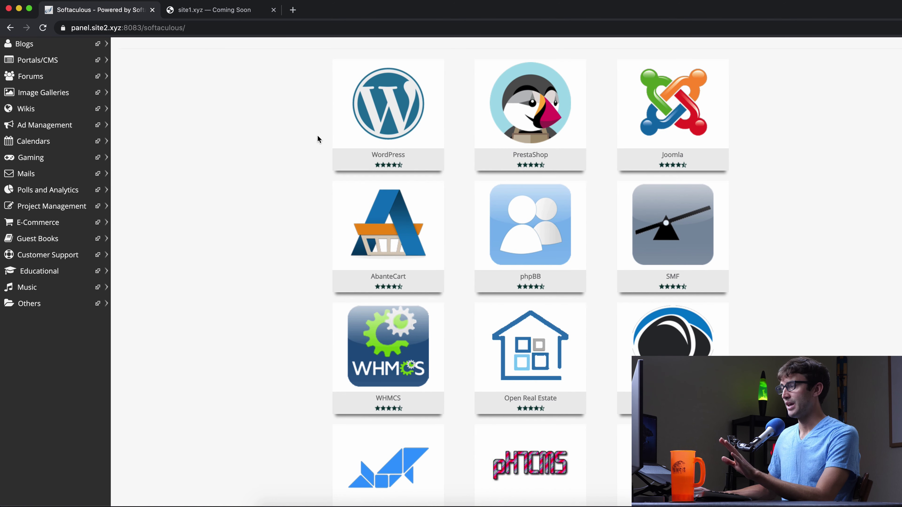
pyautogui.scroll(1, 319, 138)
pyautogui.scroll(4, 320, 136)
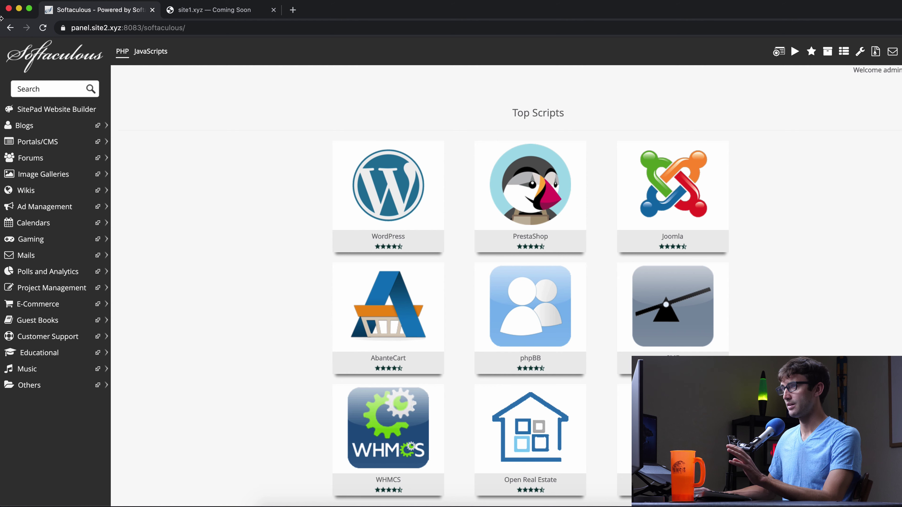
pyautogui.hotkey('ctrl', 'Left')
pyautogui.hotkey('ctrl', 'Left')
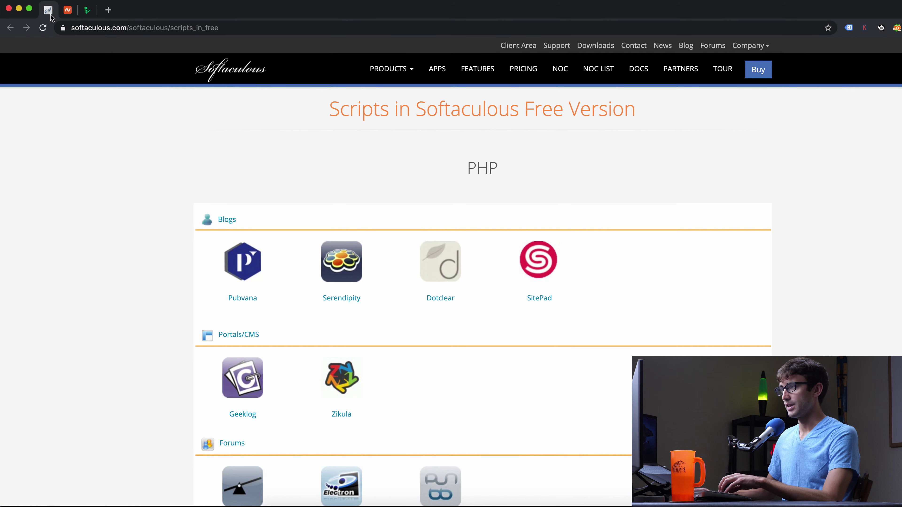
pyautogui.scroll(-1, 511, 176)
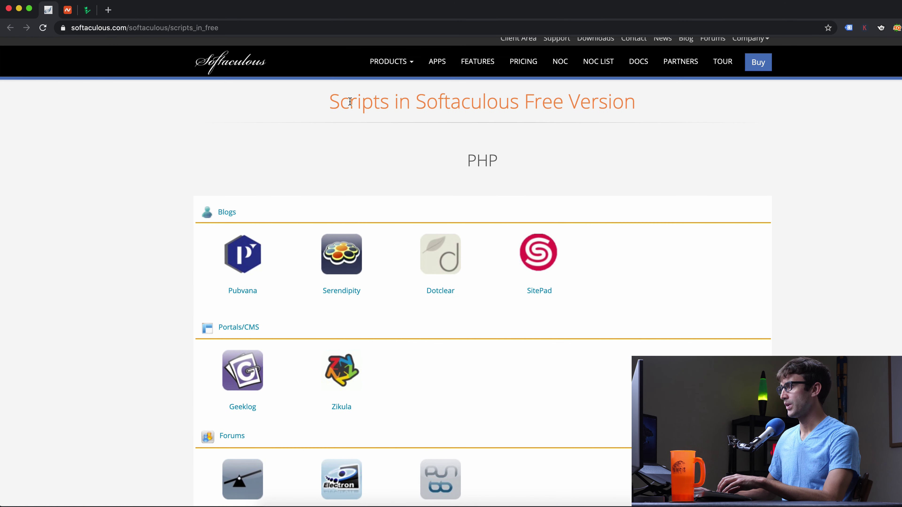
pyautogui.scroll(-1, 518, 151)
pyautogui.doubleClick(447, 96)
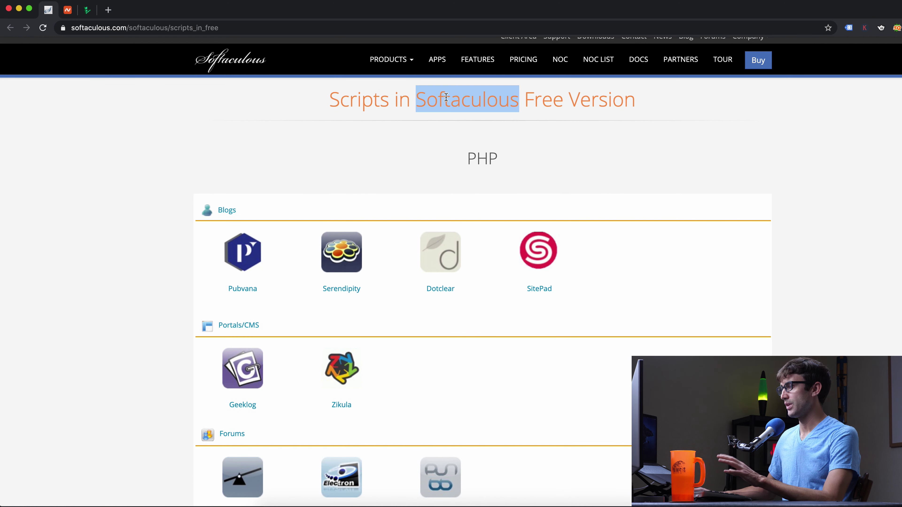
pyautogui.scroll(-2, 408, 149)
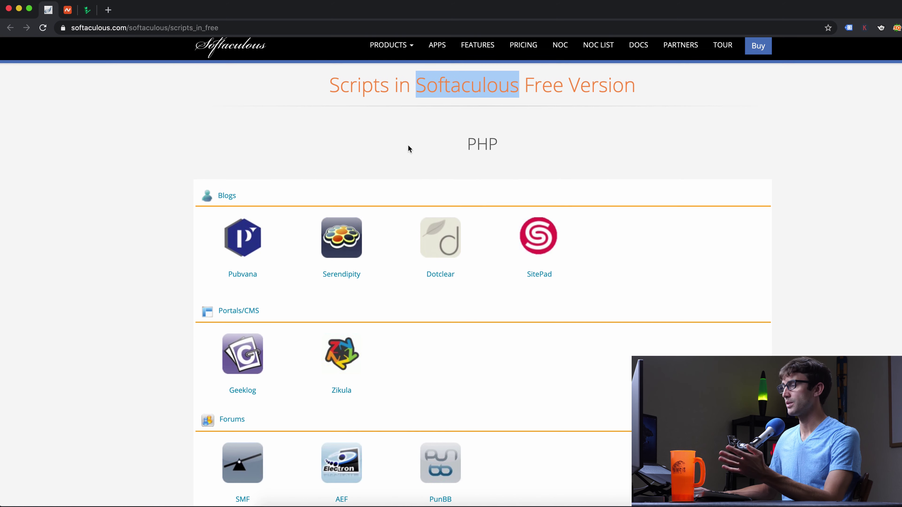
pyautogui.click(426, 147)
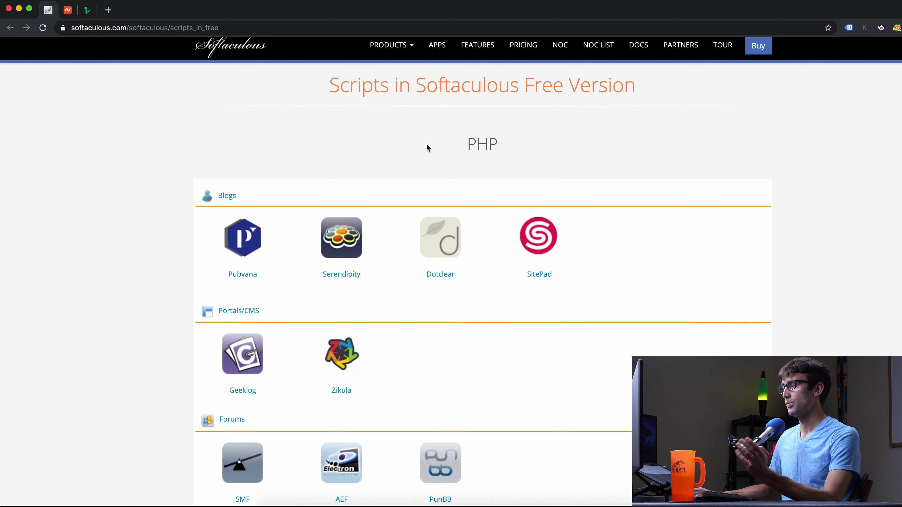
pyautogui.scroll(-5, 426, 144)
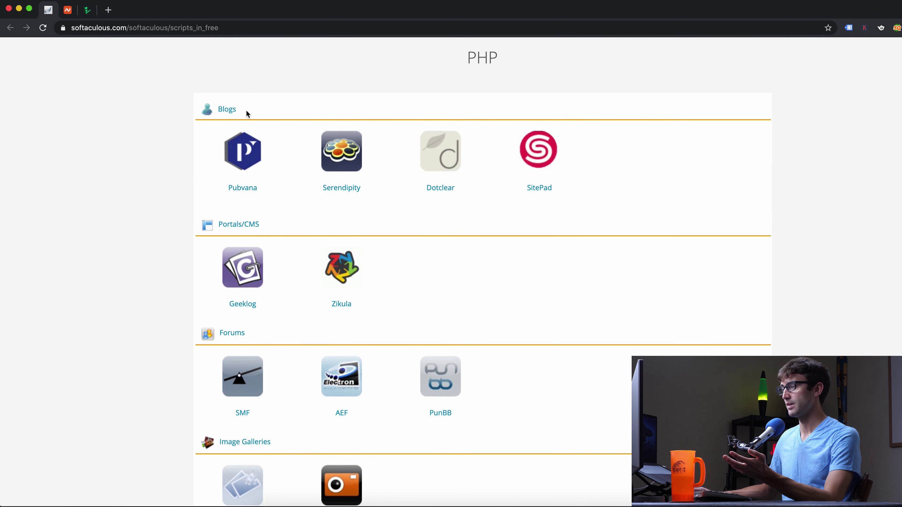
pyautogui.scroll(-1, 373, 205)
pyautogui.scroll(-4, 371, 201)
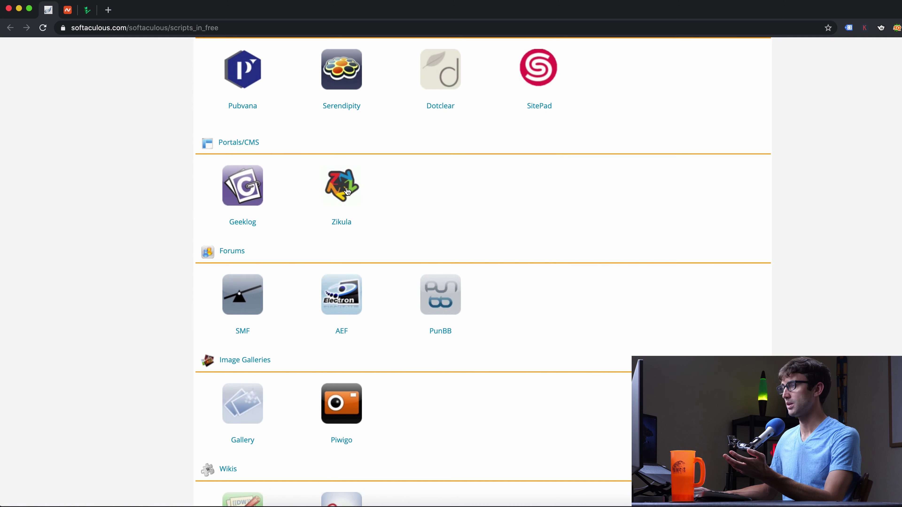
pyautogui.scroll(-9, 370, 202)
pyautogui.scroll(-17, 377, 199)
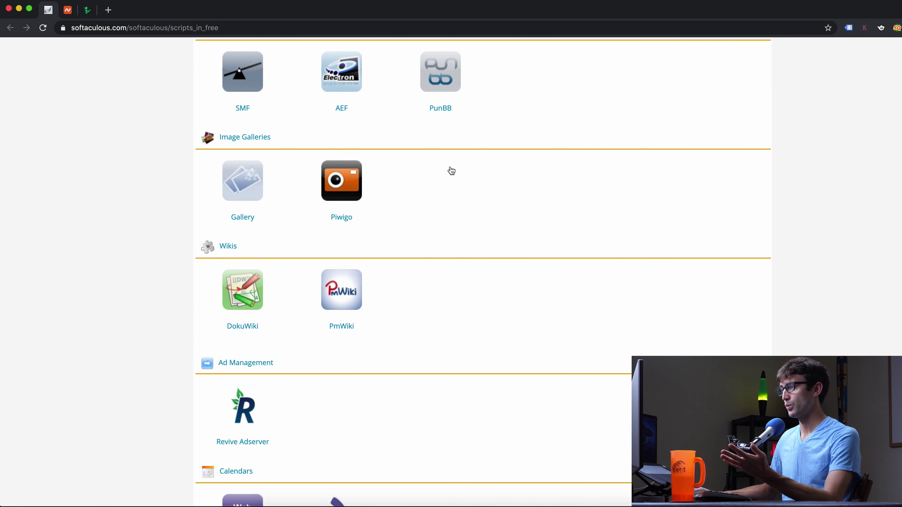
pyautogui.scroll(-20, 375, 191)
pyautogui.scroll(-20, 356, 200)
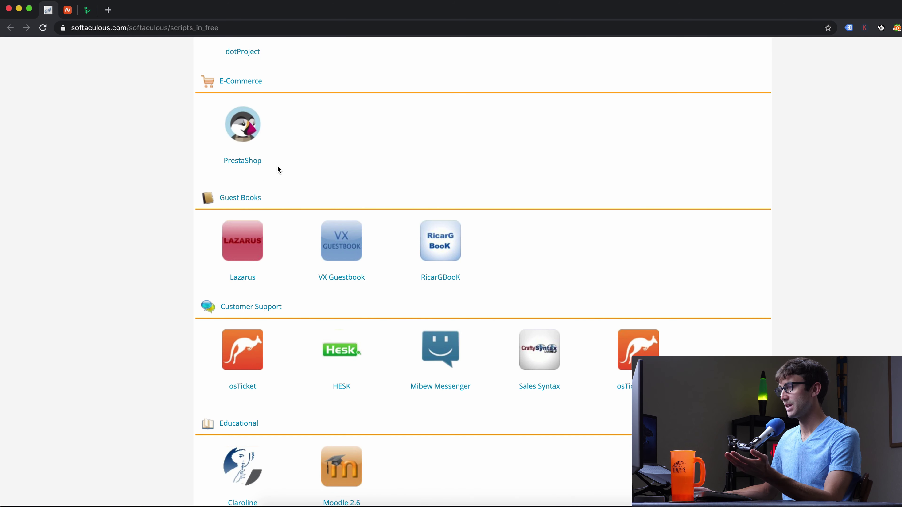
pyautogui.scroll(-15, 277, 163)
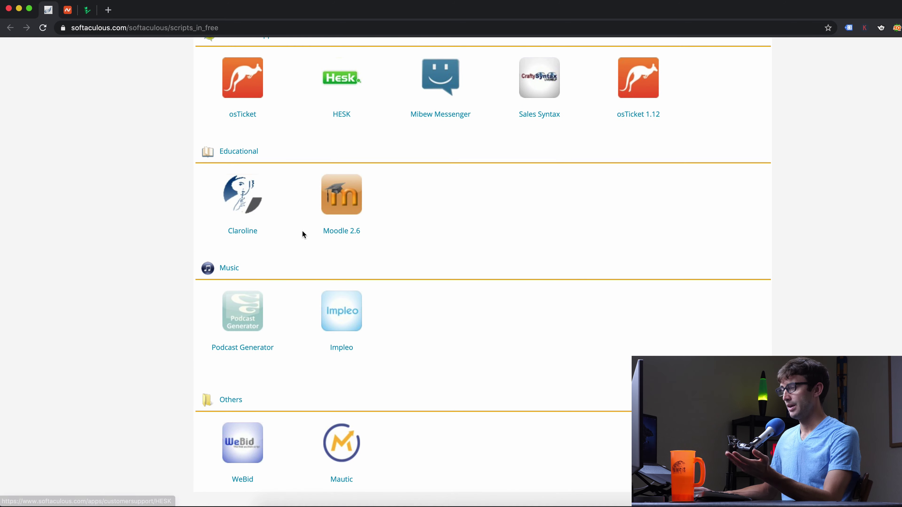
pyautogui.scroll(-10, 305, 224)
pyautogui.scroll(4, 307, 218)
pyautogui.scroll(-8, 308, 217)
pyautogui.scroll(20, 309, 214)
pyautogui.scroll(20, 309, 215)
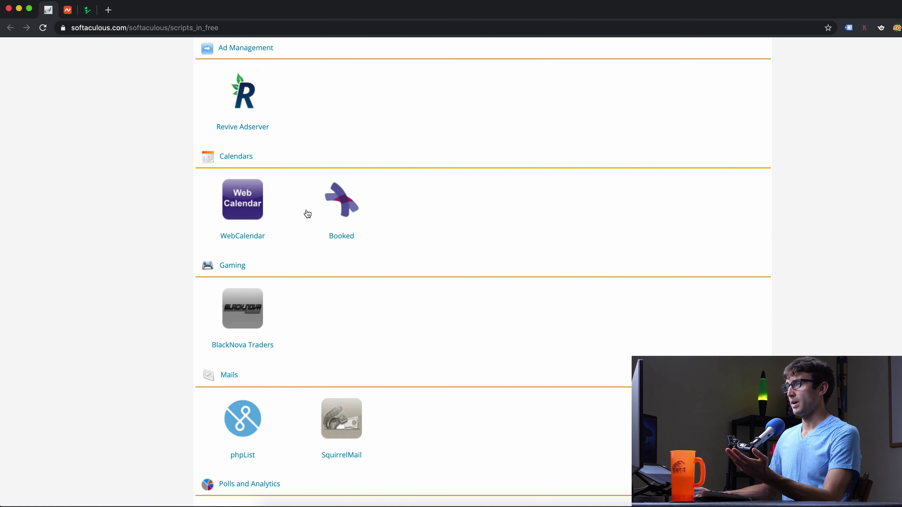
# Minimize the softaculous.com window and start installing PrestaShop from the panel's Top Scripts
pyautogui.click(19, 9)
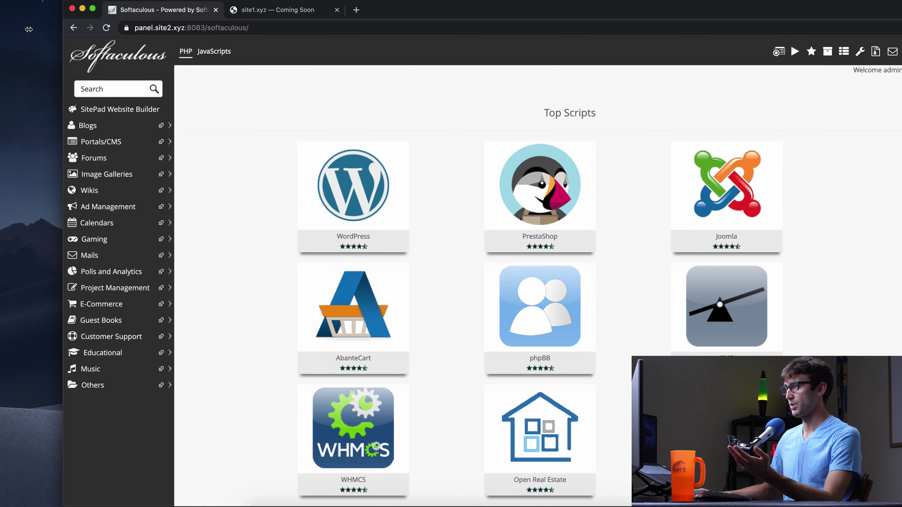
pyautogui.moveTo(359, 163)
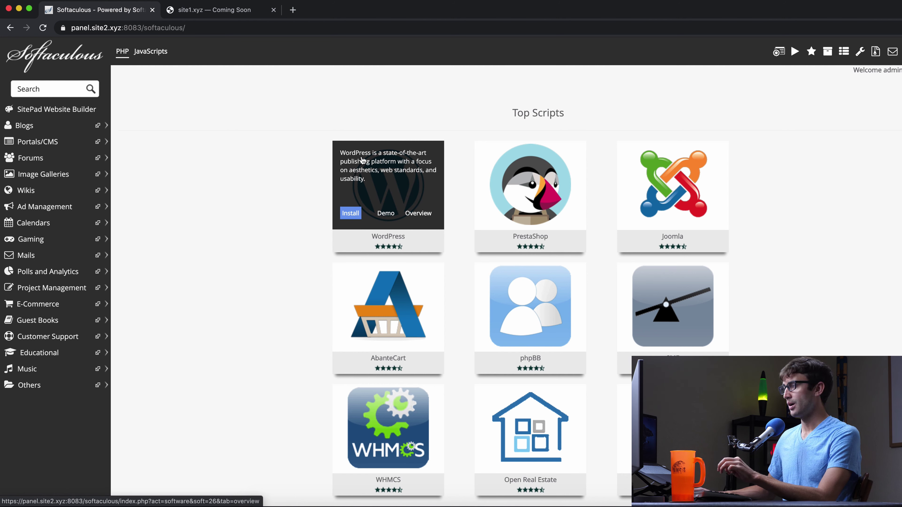
pyautogui.moveTo(556, 192)
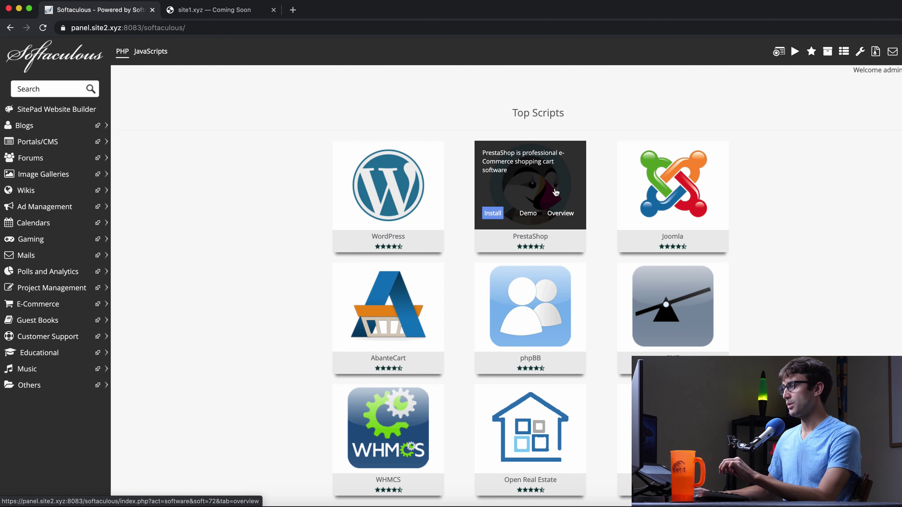
pyautogui.click(492, 213)
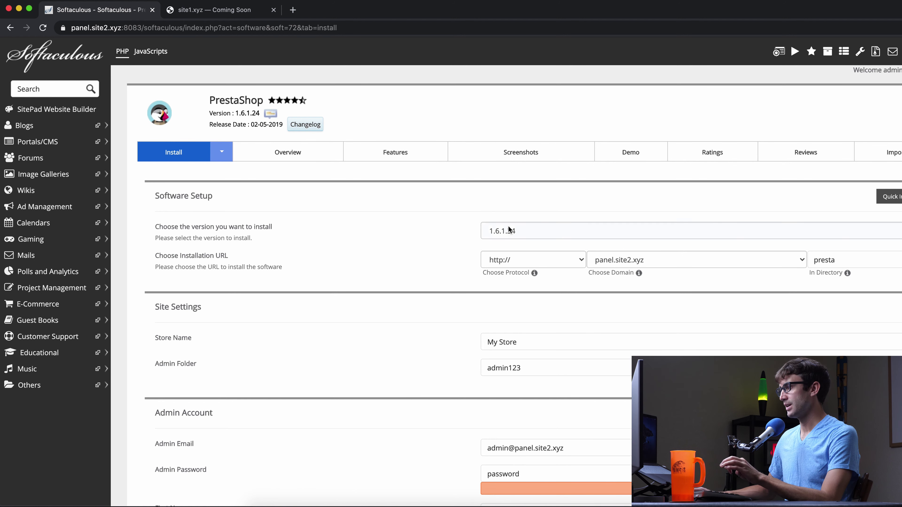
pyautogui.click(546, 263)
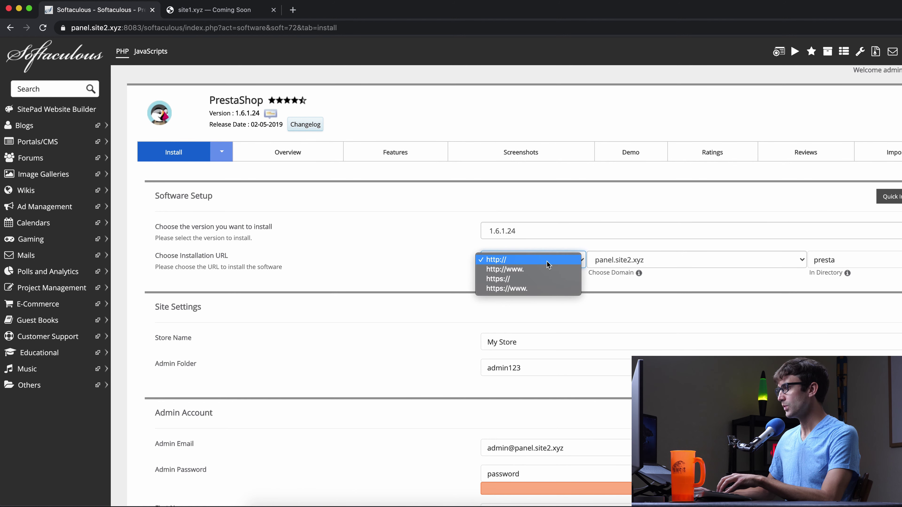
pyautogui.click(540, 278)
pyautogui.click(634, 265)
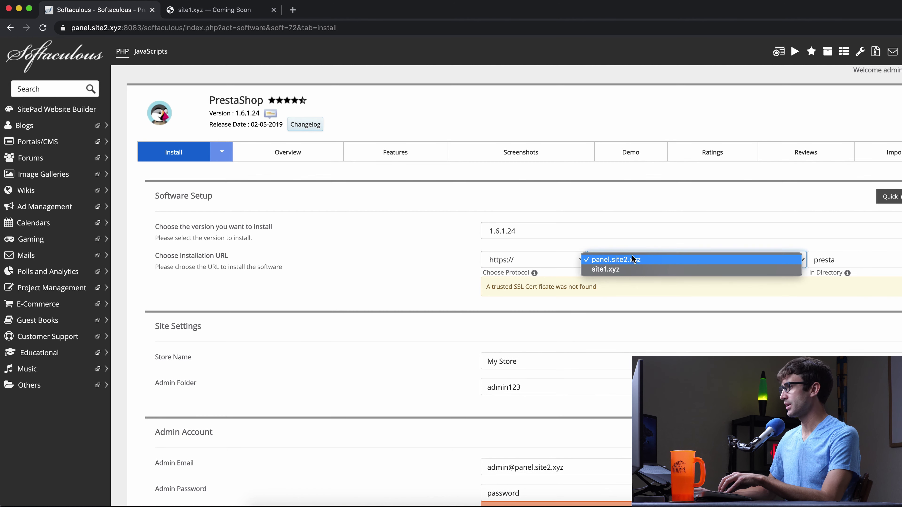
pyautogui.click(630, 269)
pyautogui.click(839, 260)
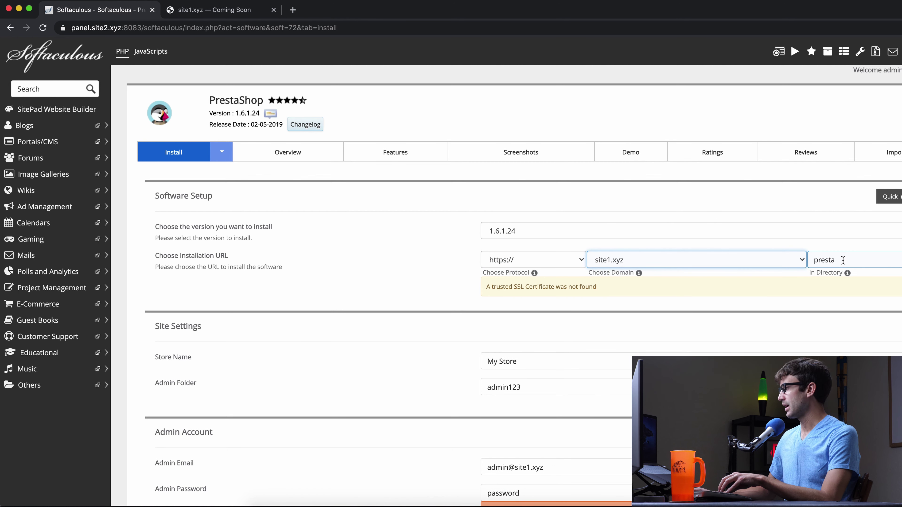
pyautogui.doubleClick(829, 262)
pyautogui.write('store')
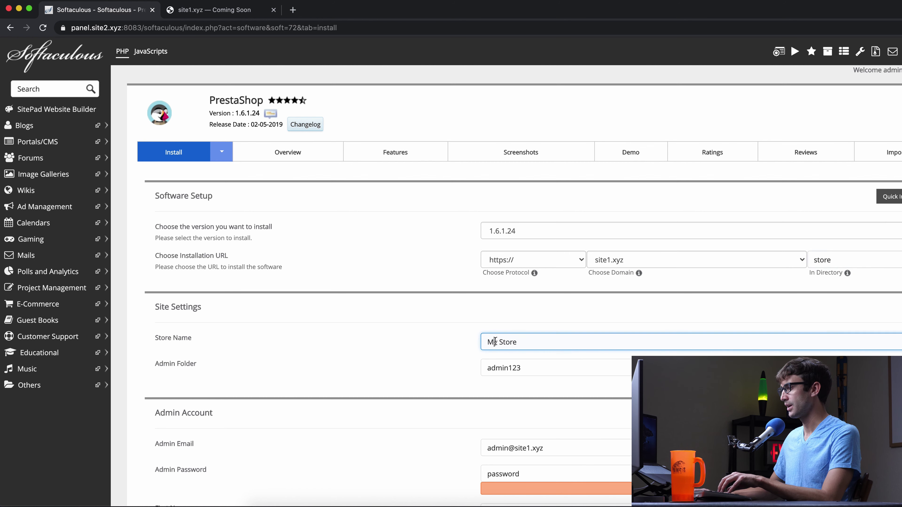
# Rename the store to Tony's Store and launch the PrestaShop installation
pyautogui.doubleClick(492, 342)
pyautogui.write("Tony's")
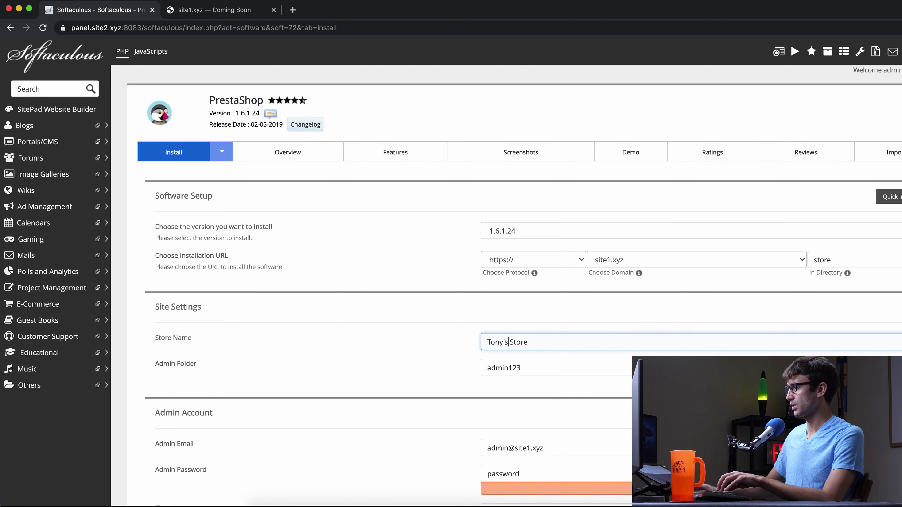
pyautogui.scroll(-3, 430, 306)
pyautogui.click(509, 277)
pyautogui.scroll(-3, 453, 293)
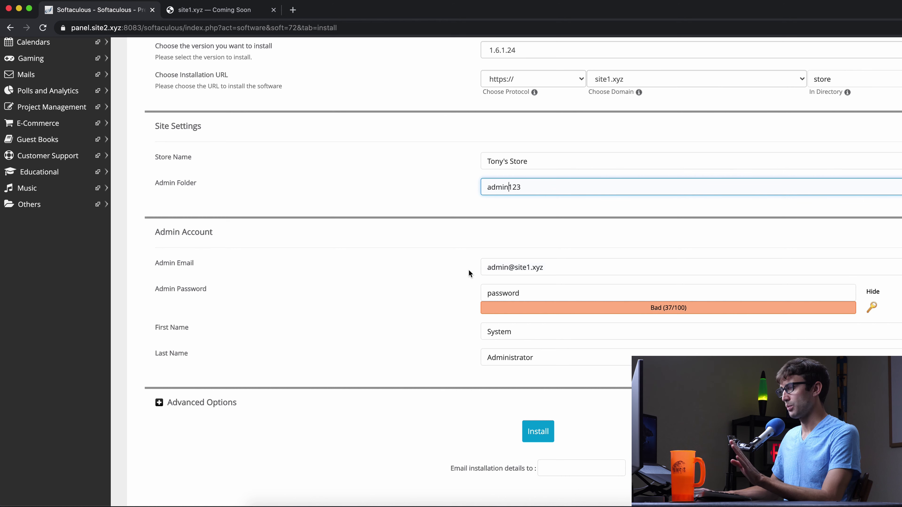
pyautogui.scroll(-2, 464, 269)
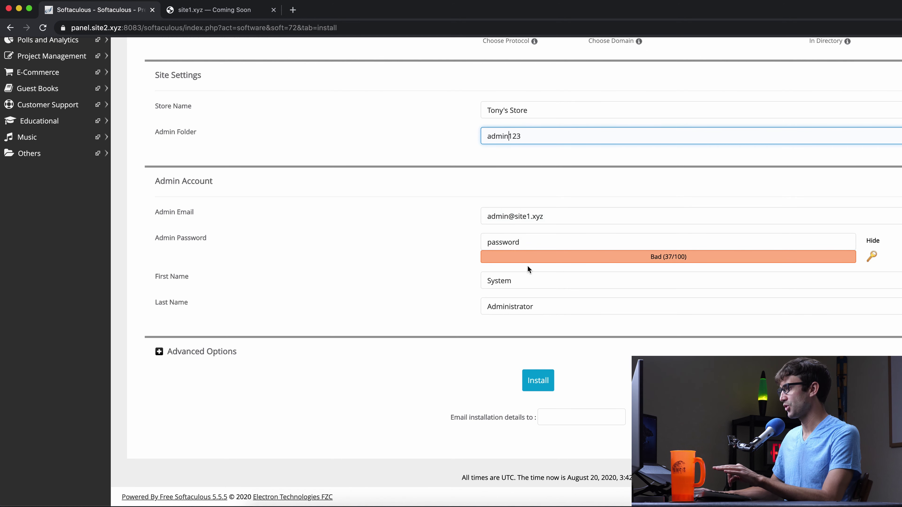
pyautogui.click(537, 381)
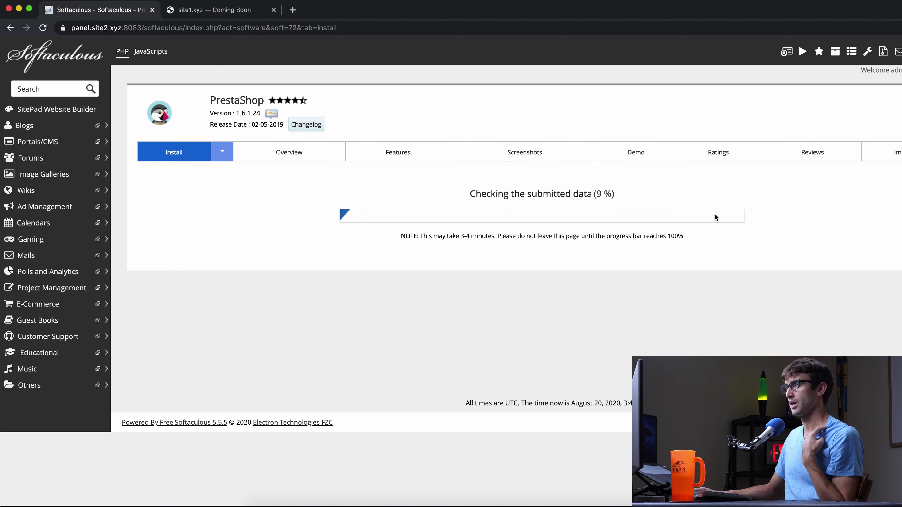
# Load the Vesta panel at panel.site2.xyz:8083 in the site1.xyz tab
pyautogui.click(242, 16)
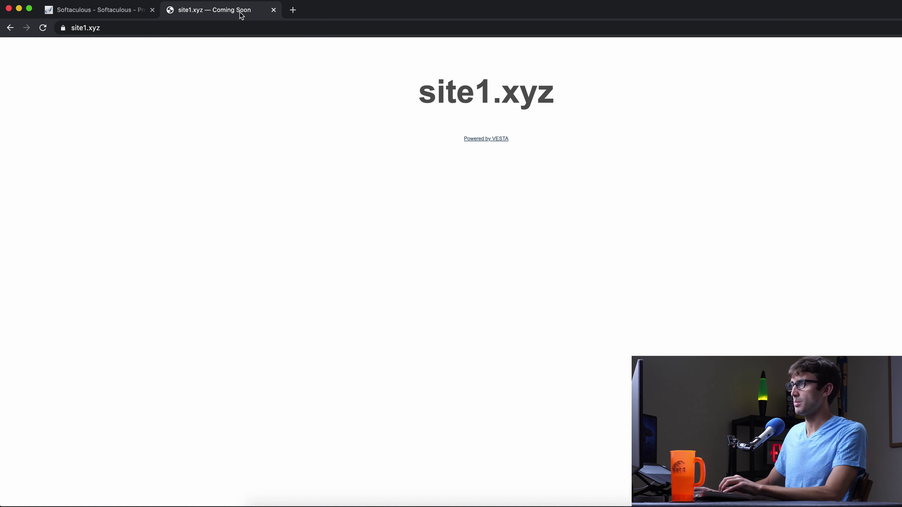
pyautogui.click(203, 24)
pyautogui.write('site2.p')
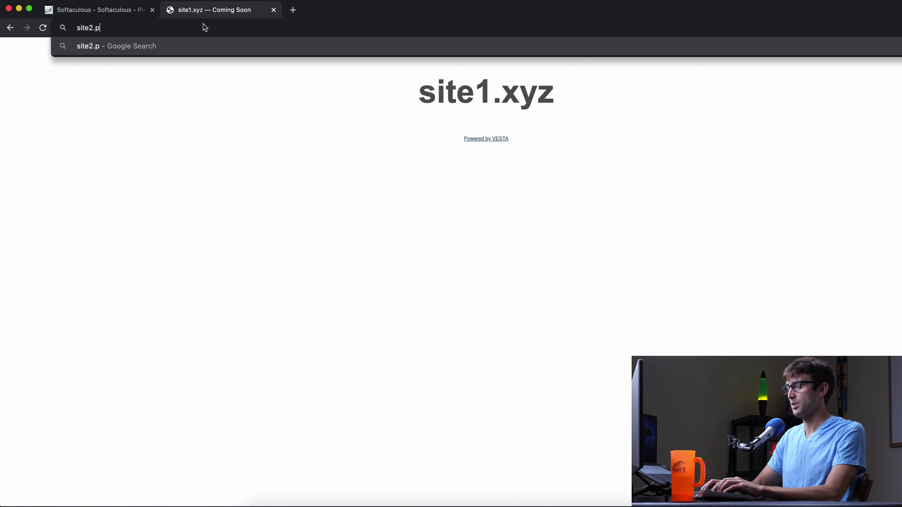
pyautogui.press('super+a')
pyautogui.write('panel.site')
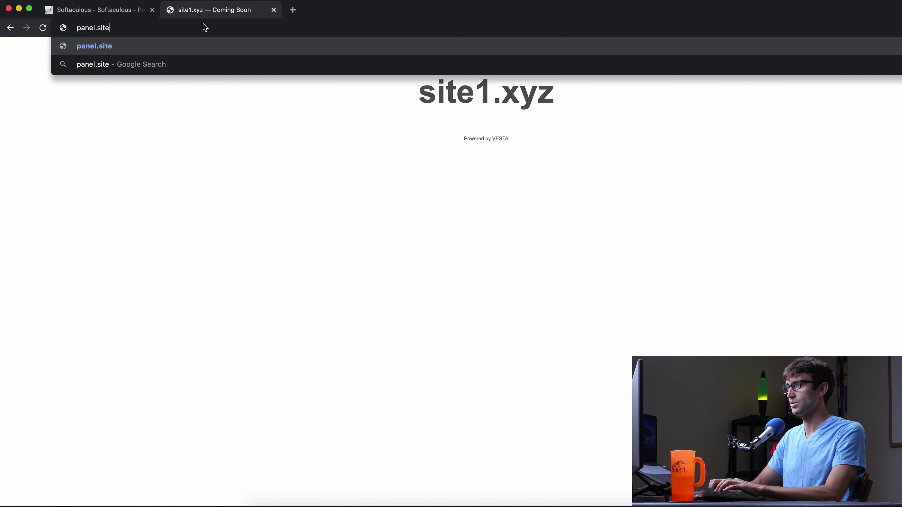
pyautogui.write('2.xyz:')
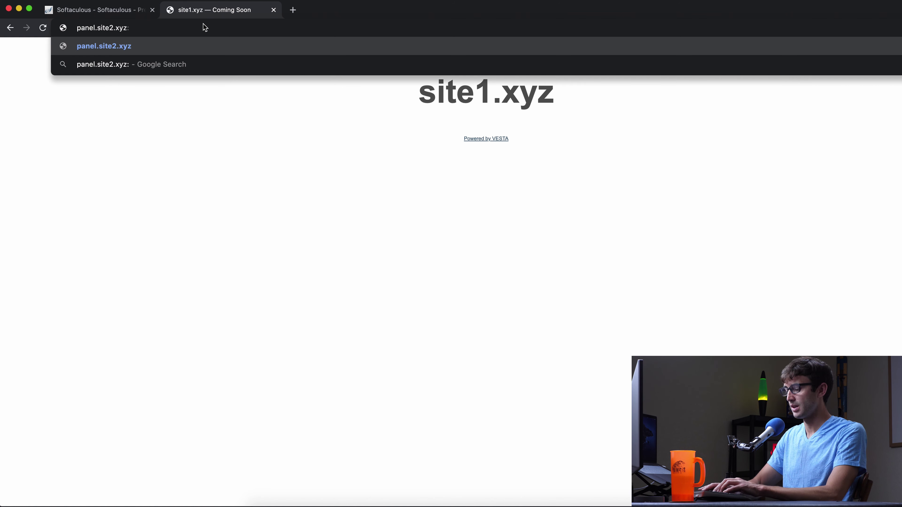
pyautogui.write('8083')
pyautogui.press('Return')
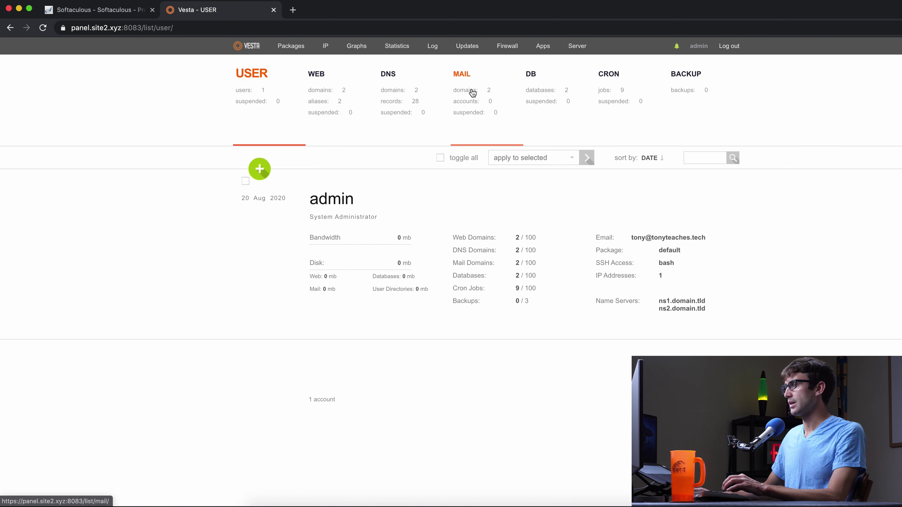
# Open the mail domains list, then view the PrestaShop install success page
pyautogui.click(473, 91)
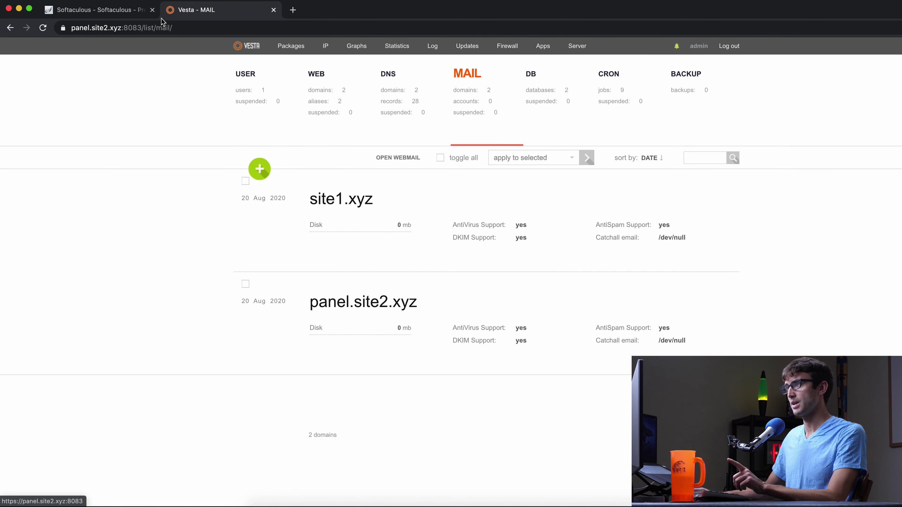
pyautogui.click(146, 16)
pyautogui.click(235, 16)
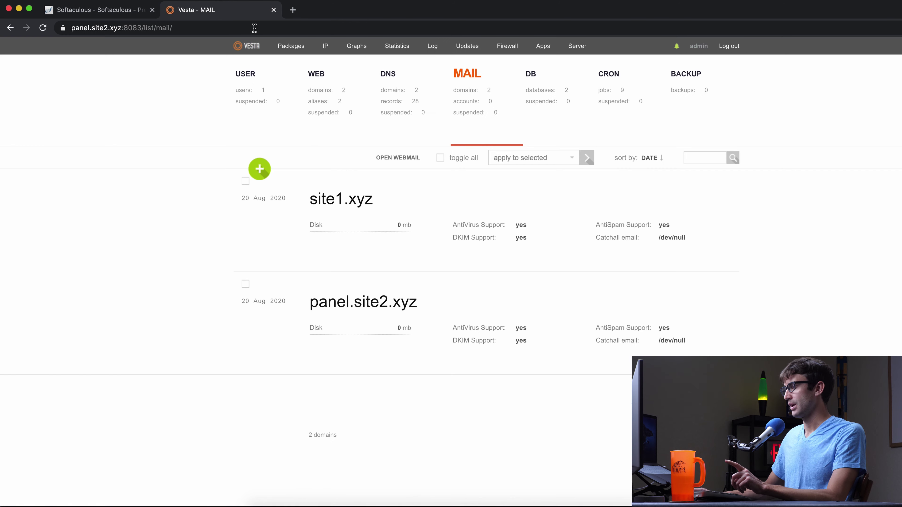
pyautogui.click(99, 11)
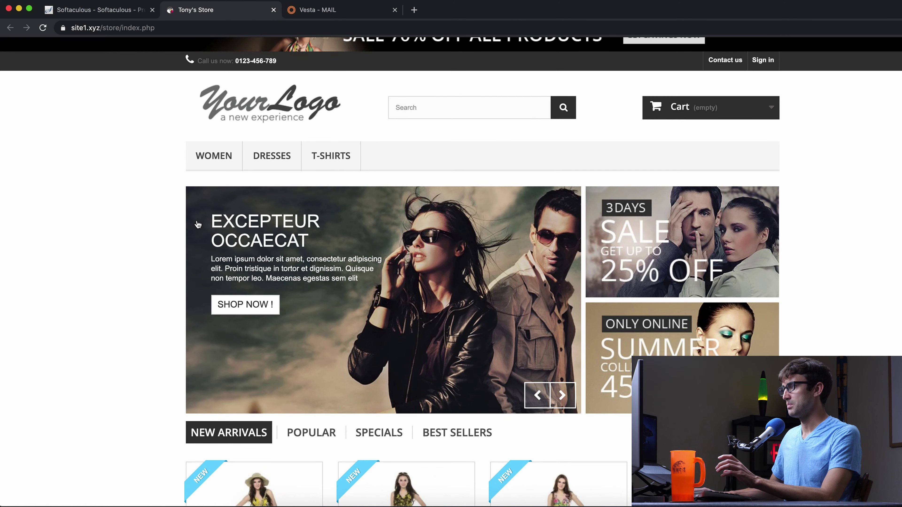
# Scroll through the Tony's Store demo storefront
pyautogui.scroll(-10, 197, 225)
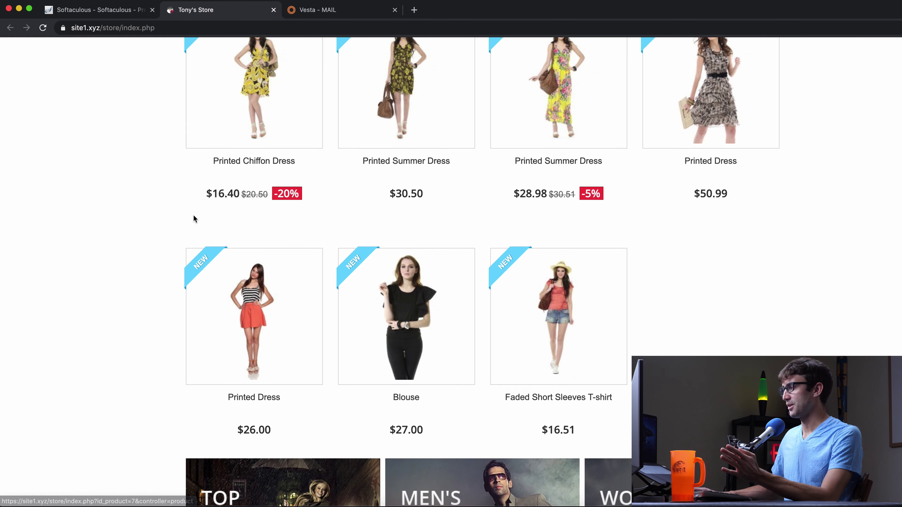
pyautogui.scroll(-15, 194, 216)
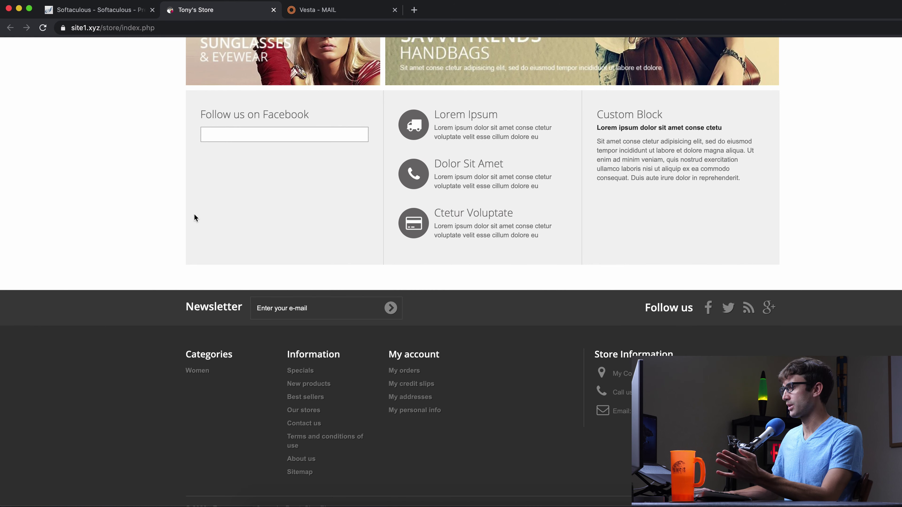
pyautogui.scroll(15, 195, 215)
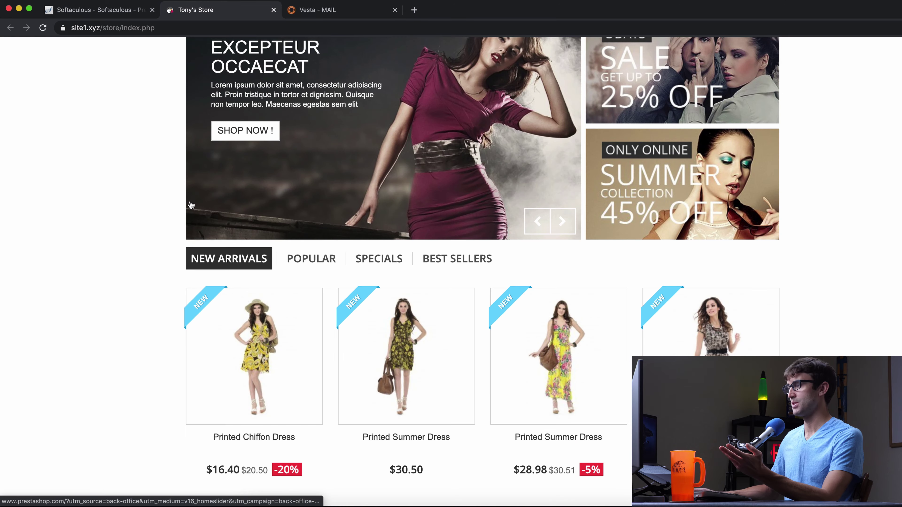
pyautogui.scroll(5, 191, 205)
pyautogui.scroll(-3, 192, 201)
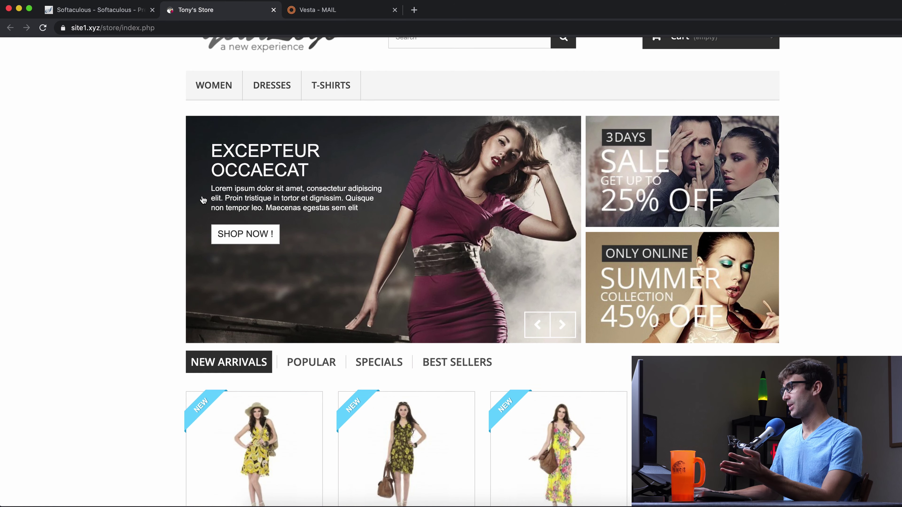
pyautogui.scroll(-5, 203, 200)
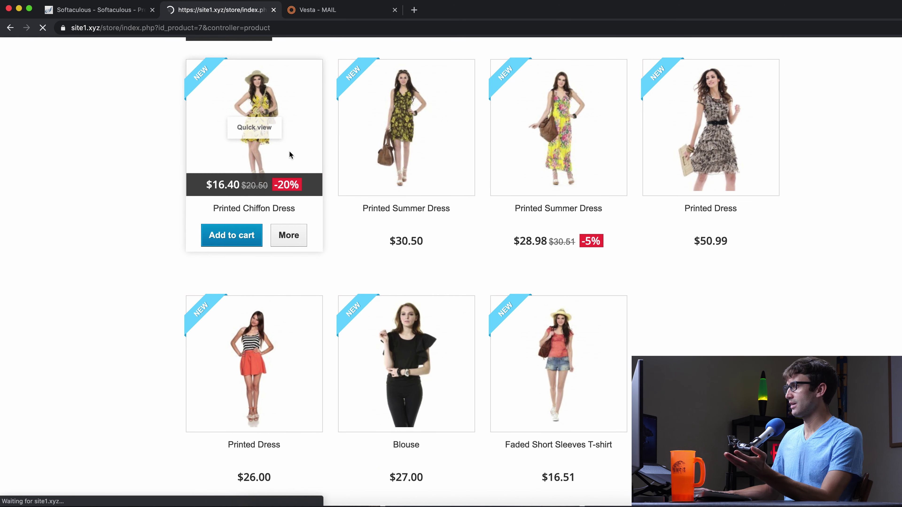
# View the Printed Chiffon Dress product page: $16.40 after 20% off, 300 in stock
pyautogui.click(290, 156)
pyautogui.scroll(-5, 401, 199)
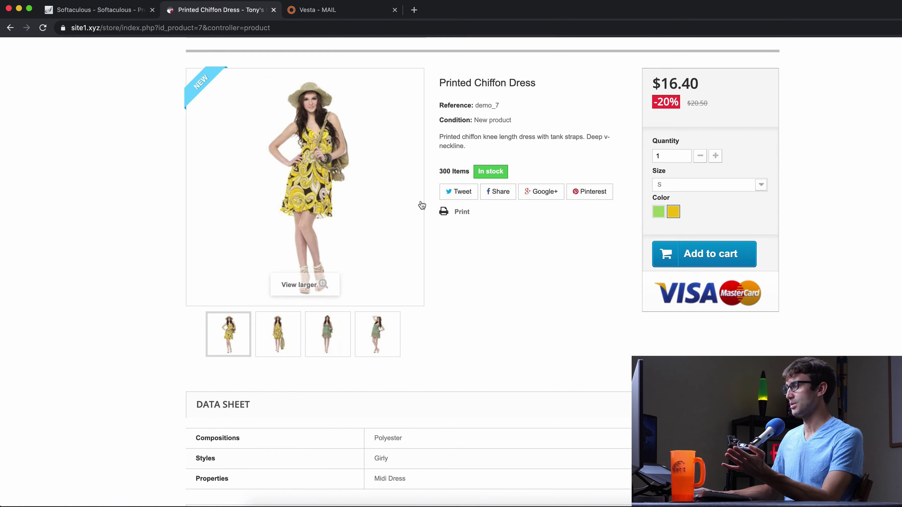
pyautogui.scroll(5, 783, 236)
pyautogui.scroll(-3, 793, 294)
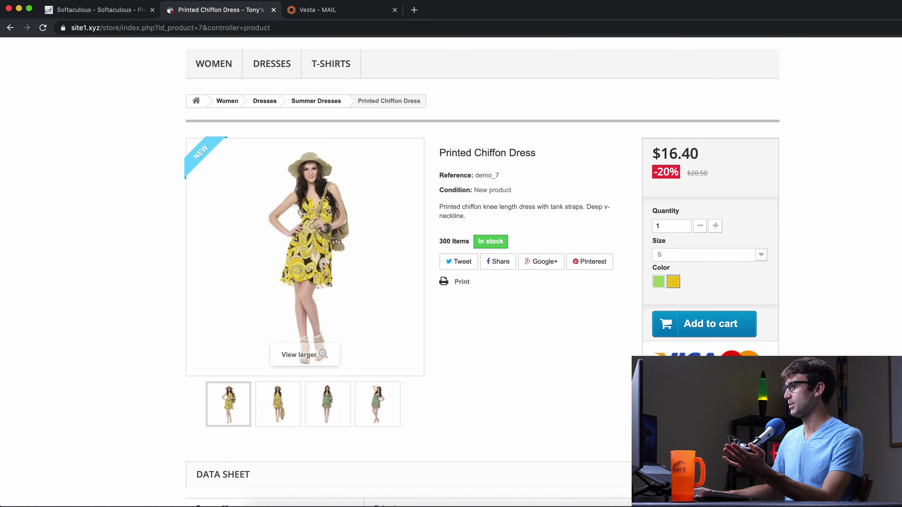
pyautogui.scroll(3, 742, 296)
pyautogui.scroll(2, 442, 256)
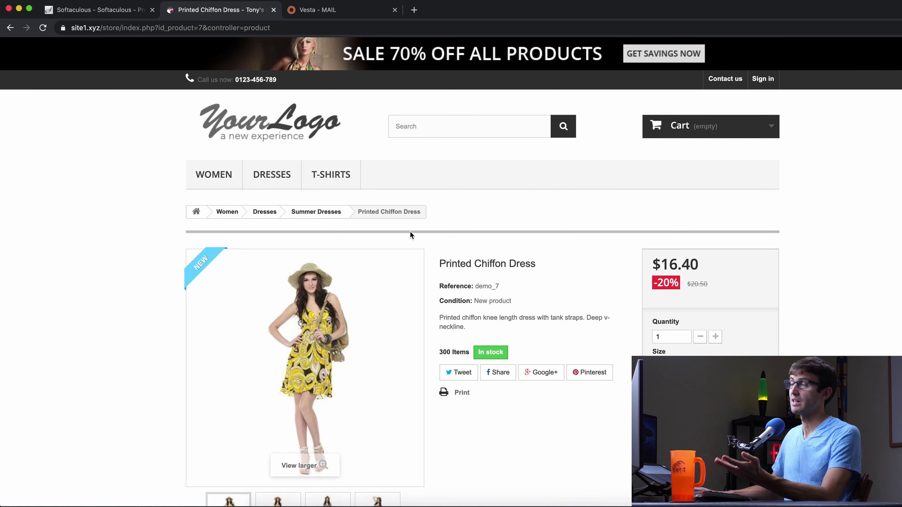
pyautogui.scroll(-3, 558, 250)
pyautogui.scroll(3, 558, 250)
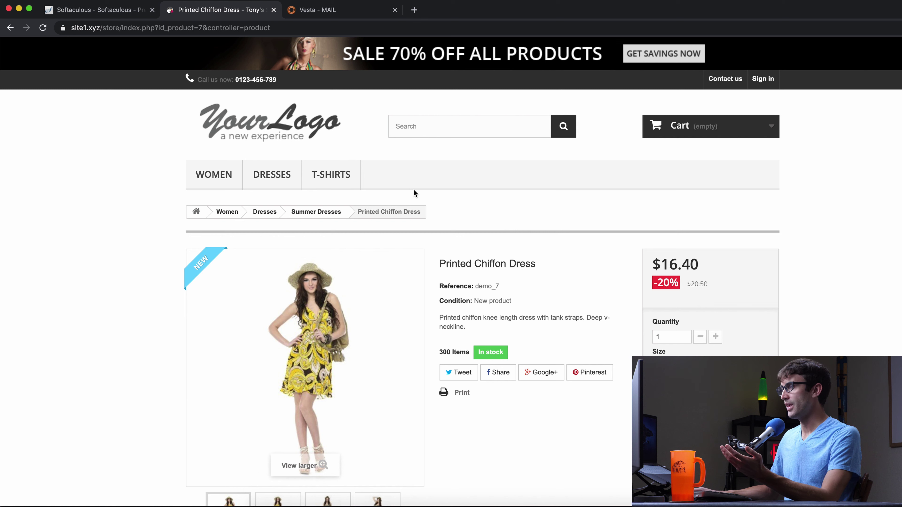
# Close the product page and open the store's administrative login page
pyautogui.click(273, 10)
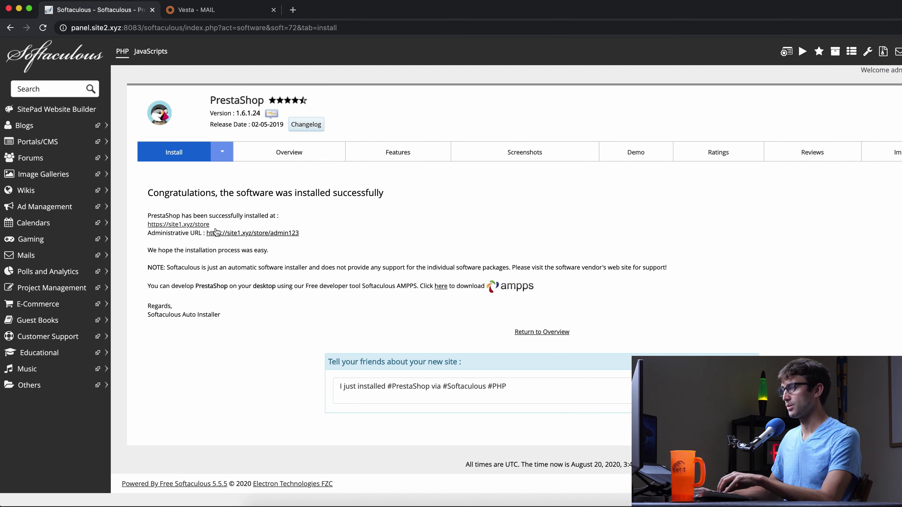
pyautogui.click(233, 233)
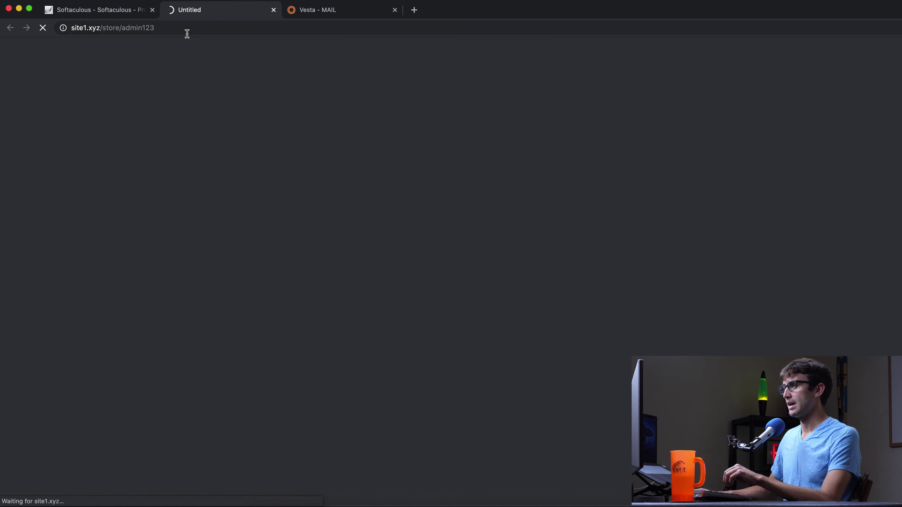
pyautogui.moveTo(164, 31); pyautogui.dragTo(73, 28)
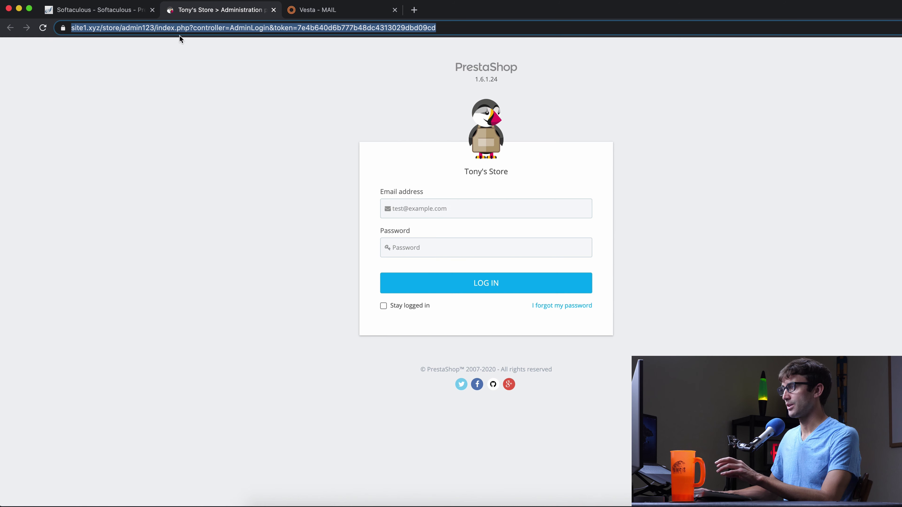
# Sign in to the PrestaShop back office with the admin e-mail and password, correcting the password
pyautogui.click(468, 208)
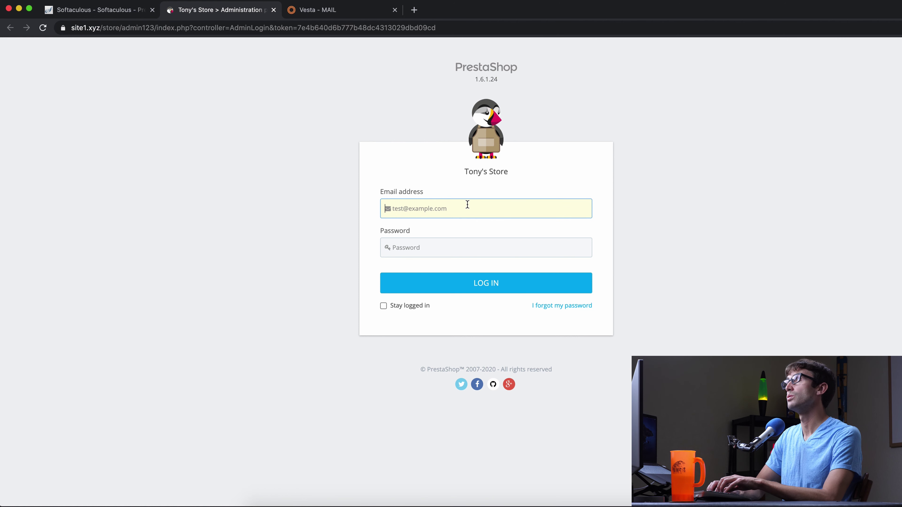
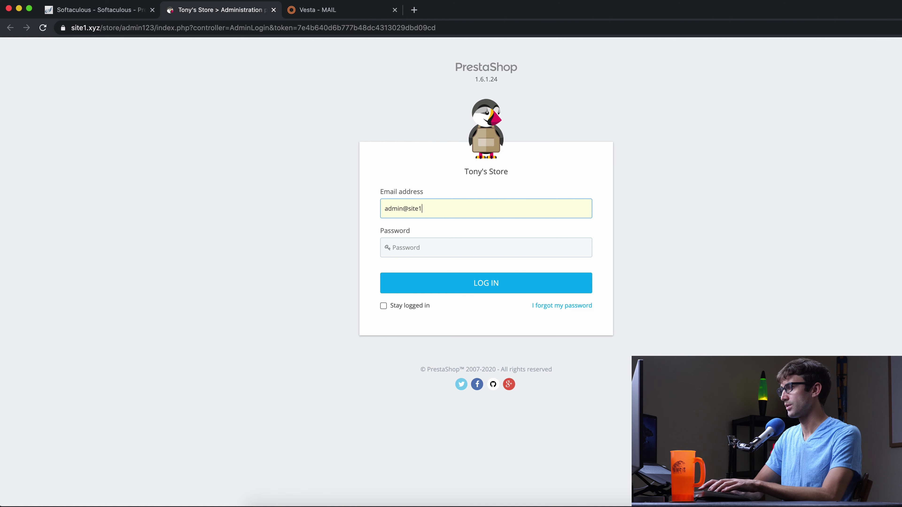
pyautogui.press('Tab')
pyautogui.write('••')
pyautogui.press('Return')
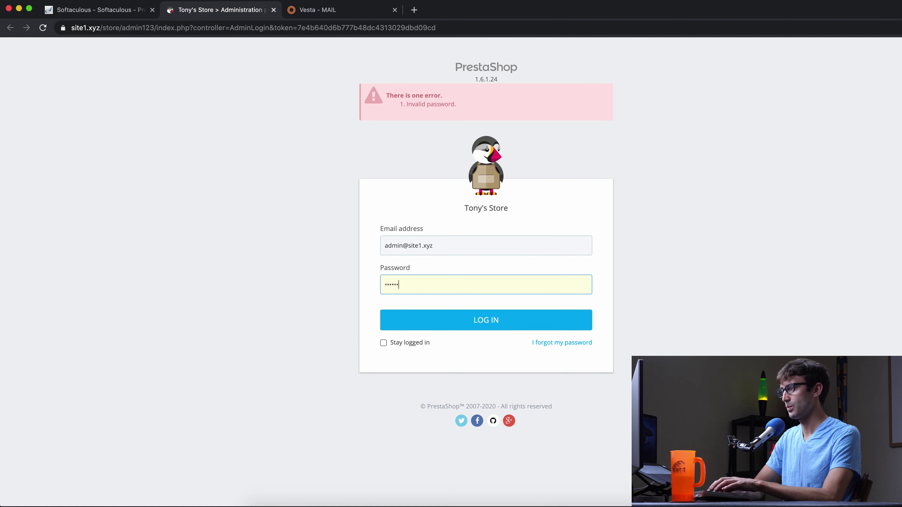
pyautogui.write('•')
pyautogui.press('Return')
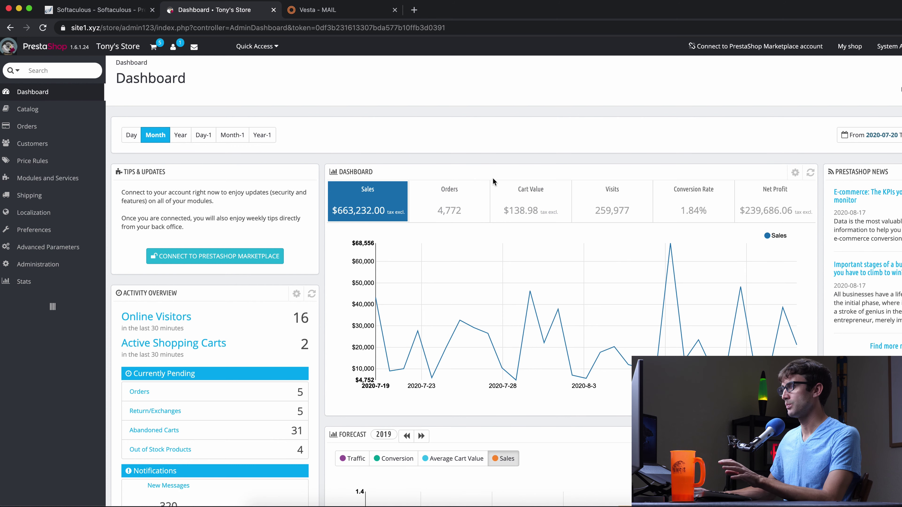
# Turn off demo mode so the dashboard shows the store's real figures
pyautogui.scroll(-2, 498, 149)
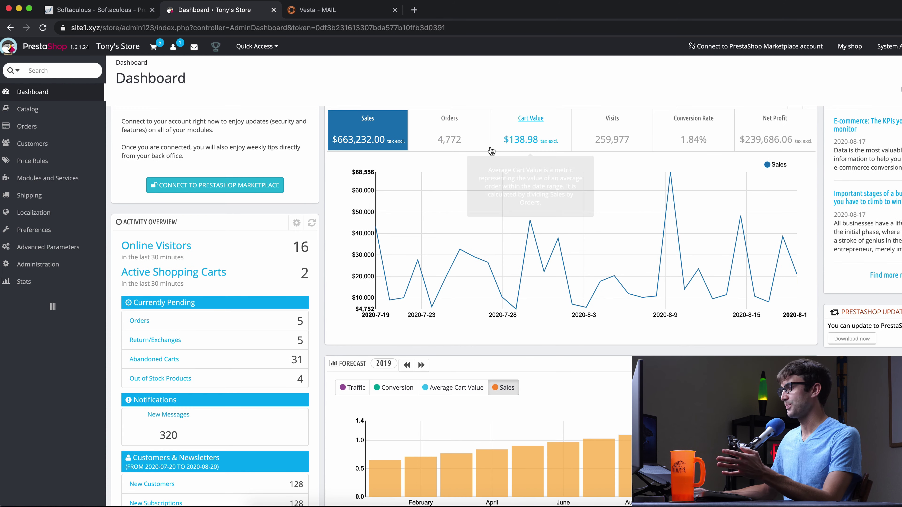
pyautogui.scroll(2, 390, 160)
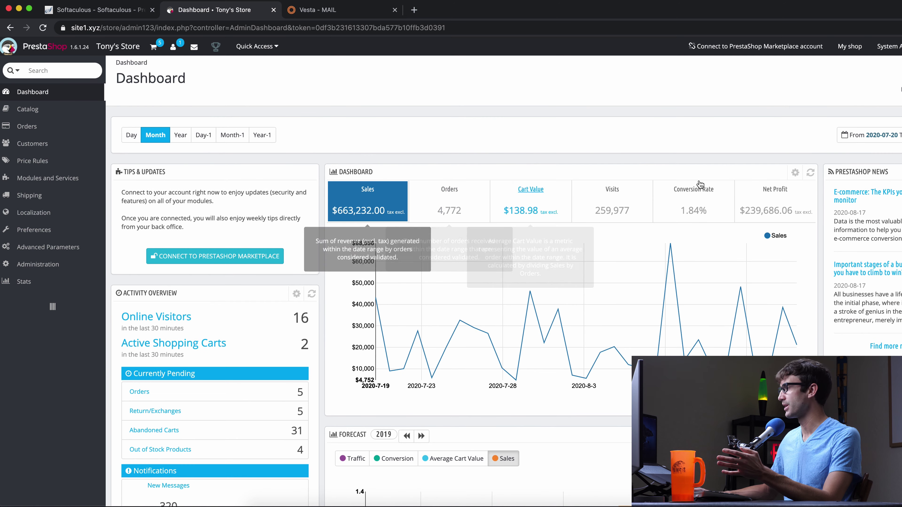
pyautogui.click(899, 88)
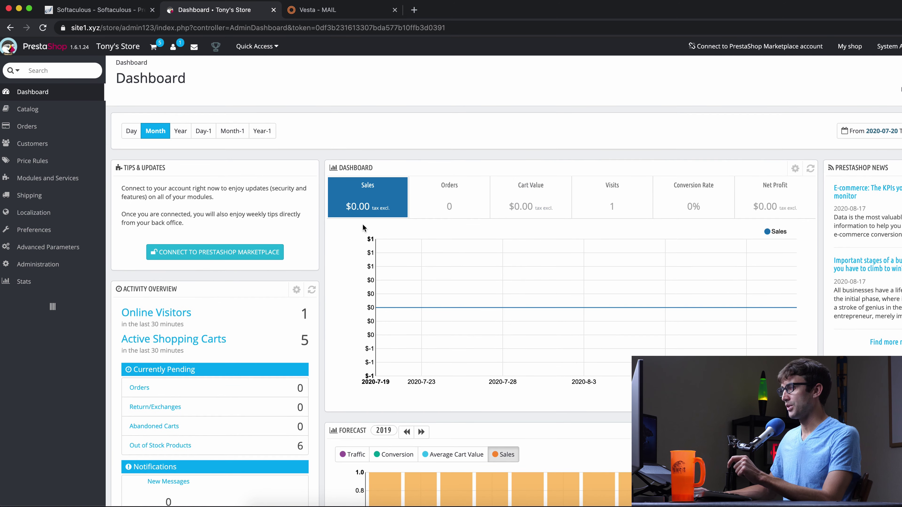
# Close the PrestaShop admin dashboard tab
pyautogui.moveTo(47, 126)
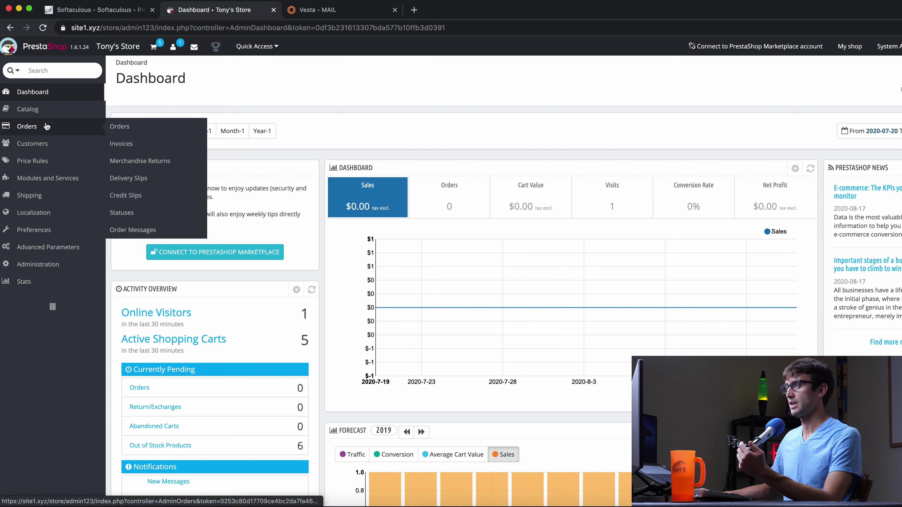
pyautogui.moveTo(73, 187)
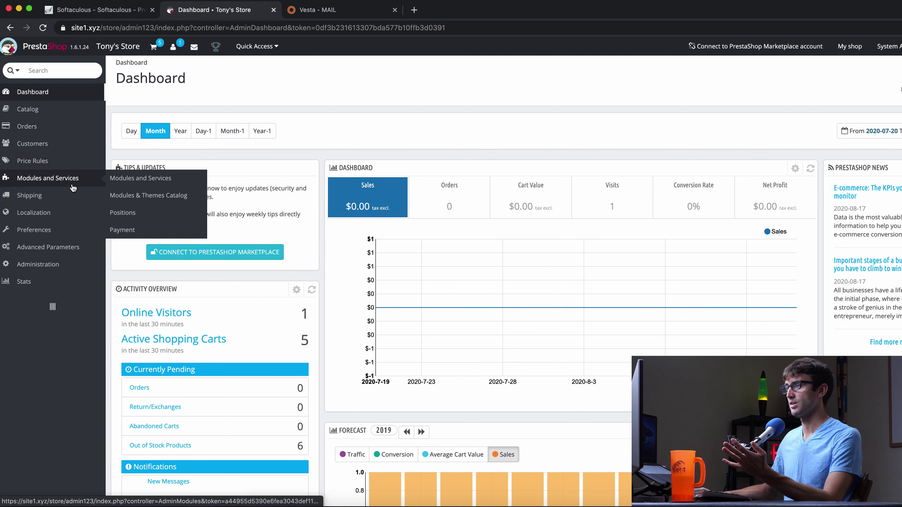
pyautogui.moveTo(121, 266)
pyautogui.moveTo(583, 254)
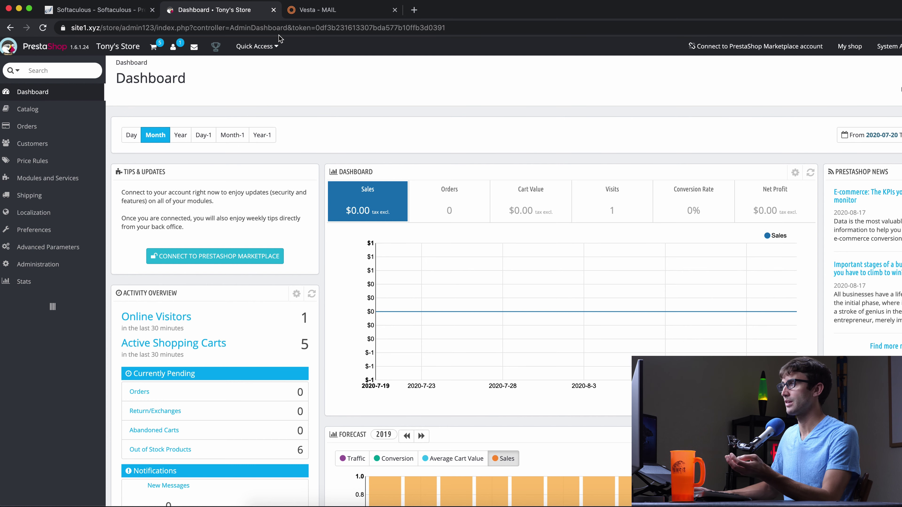
pyautogui.click(274, 9)
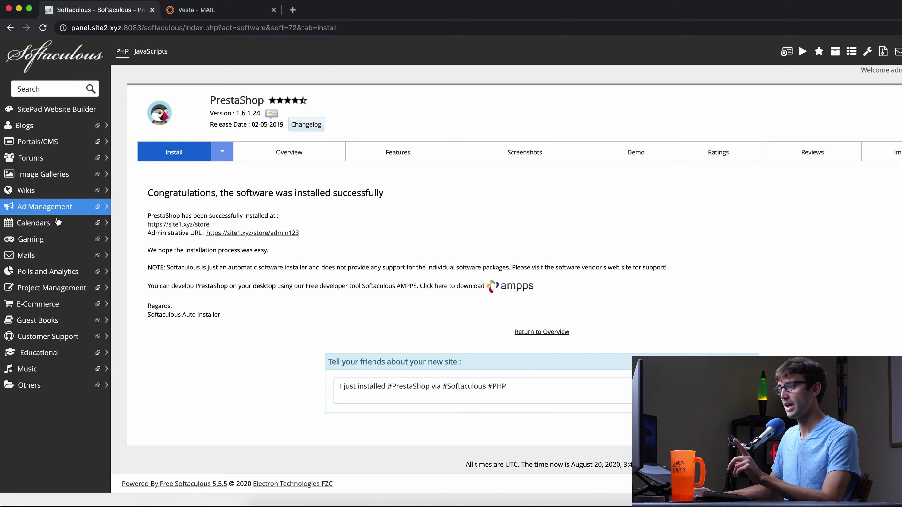
# Return to Softaculous and open the DokuWiki installation form under Wikis
pyautogui.click(214, 12)
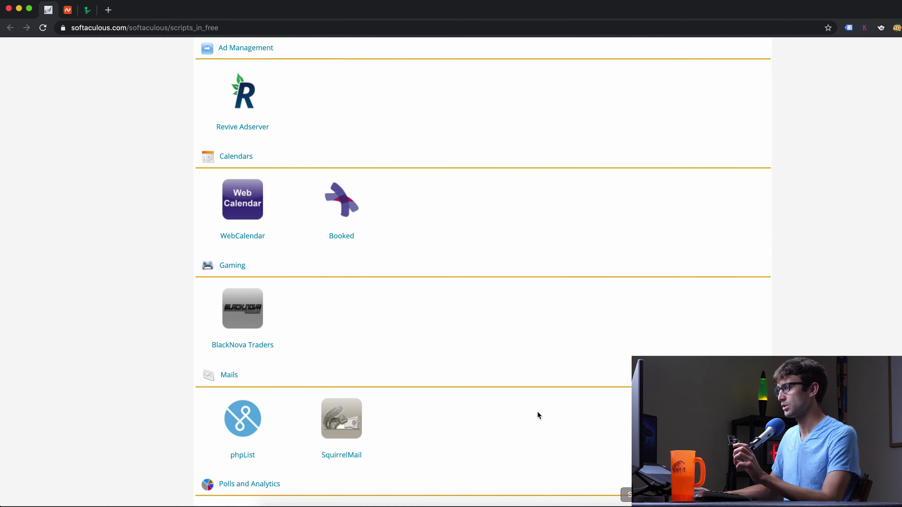
pyautogui.scroll(10, 344, 266)
pyautogui.scroll(-1, 343, 272)
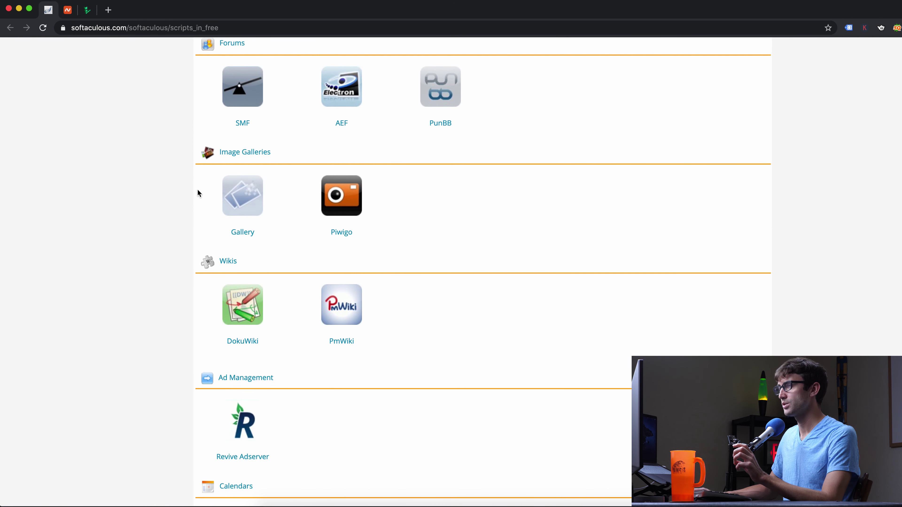
pyautogui.click(19, 8)
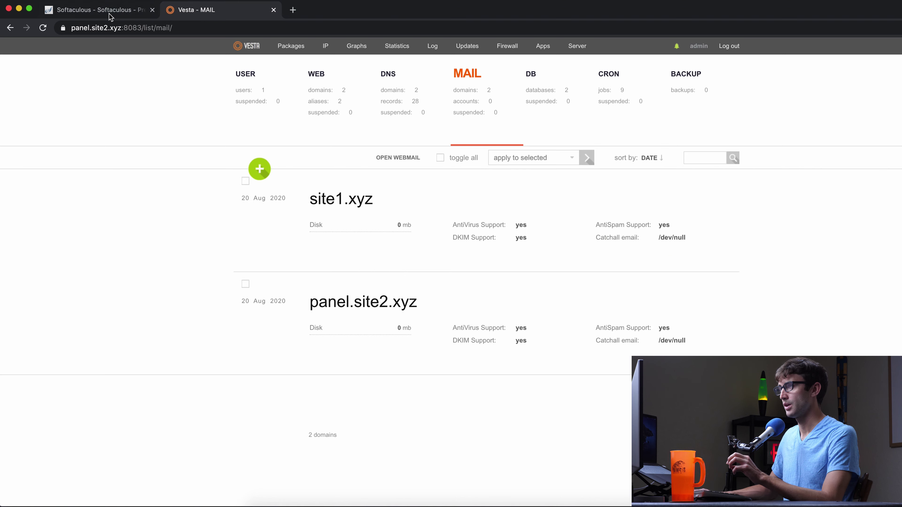
pyautogui.click(96, 9)
pyautogui.click(59, 191)
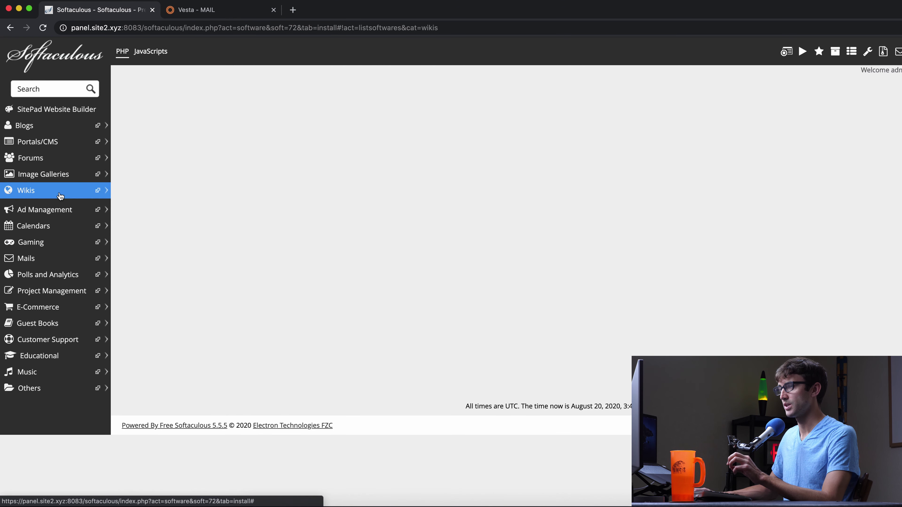
pyautogui.click(42, 210)
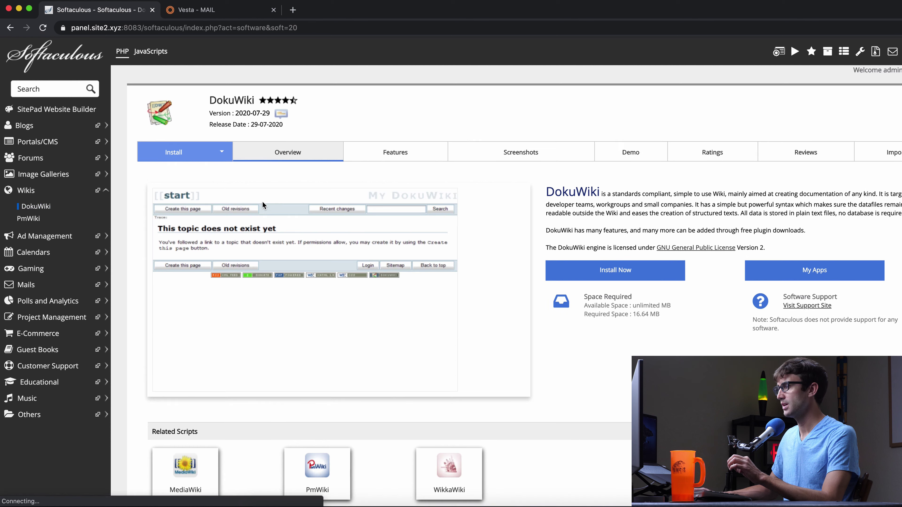
pyautogui.click(653, 270)
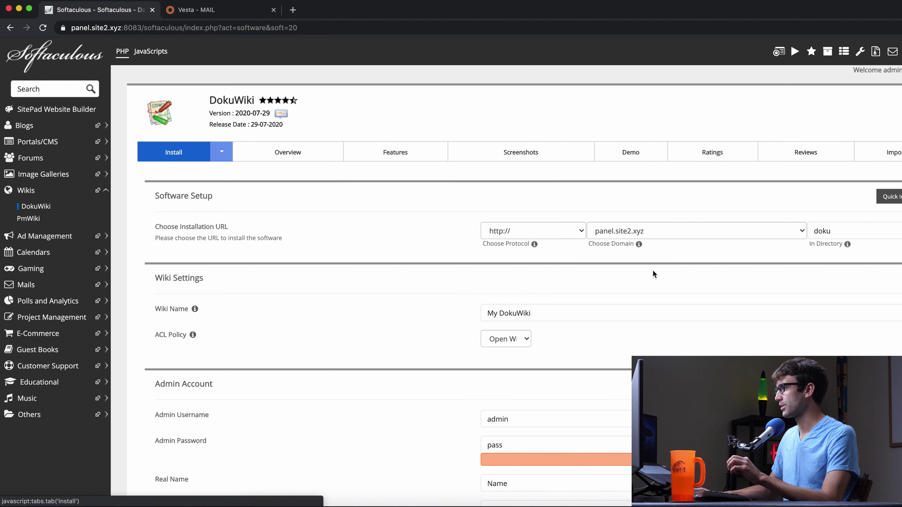
pyautogui.click(561, 241)
pyautogui.click(542, 249)
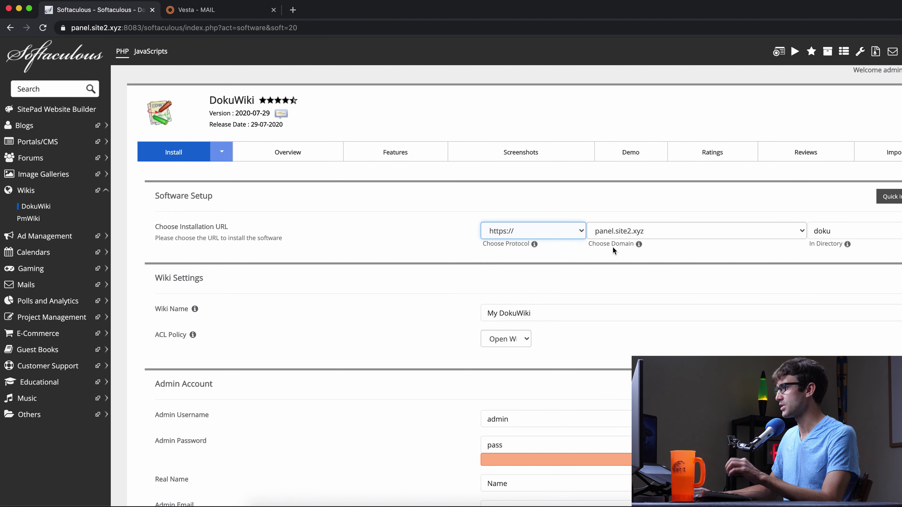
pyautogui.click(626, 230)
pyautogui.click(627, 242)
pyautogui.doubleClick(844, 231)
pyautogui.write('wiki')
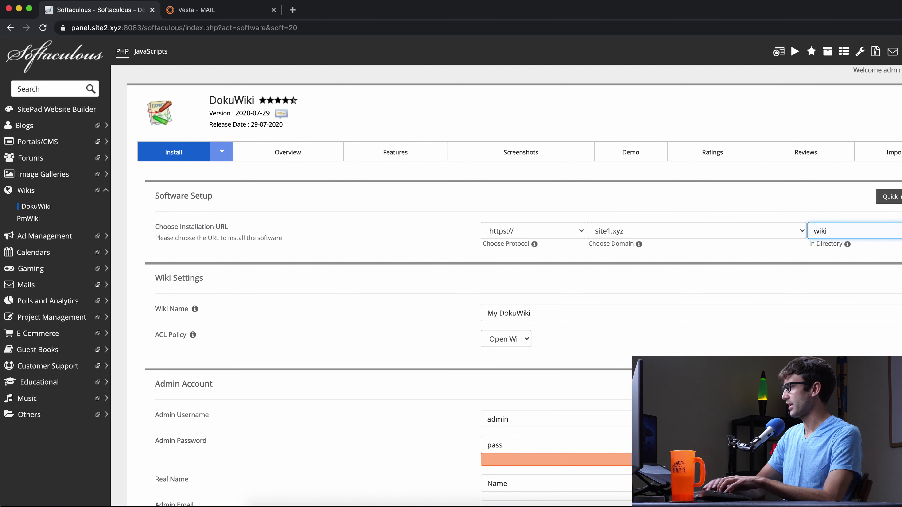
# Rename the wiki to Tony's Wiki and run the DokuWiki installation
pyautogui.doubleClick(492, 313)
pyautogui.write("Tony's")
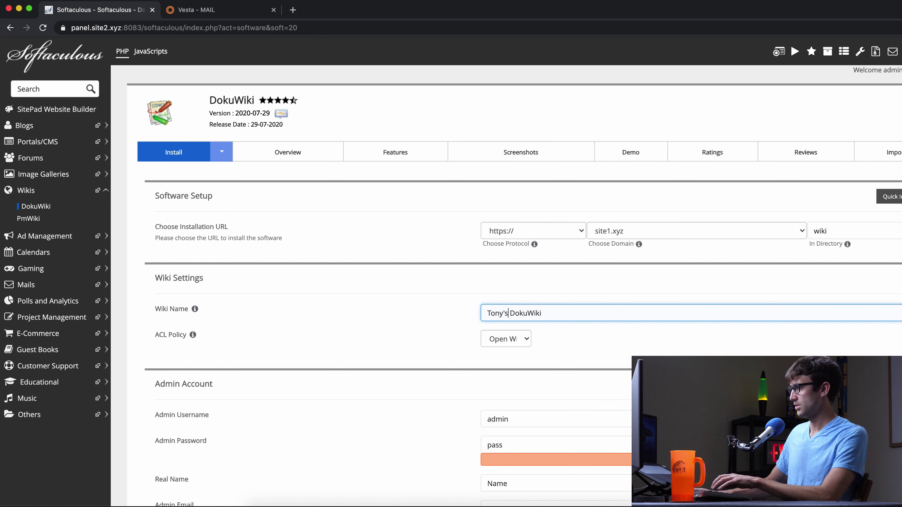
pyautogui.press('BackSpace')
pyautogui.press('BackSpace')
pyautogui.press('BackSpace')
pyautogui.scroll(-5, 407, 357)
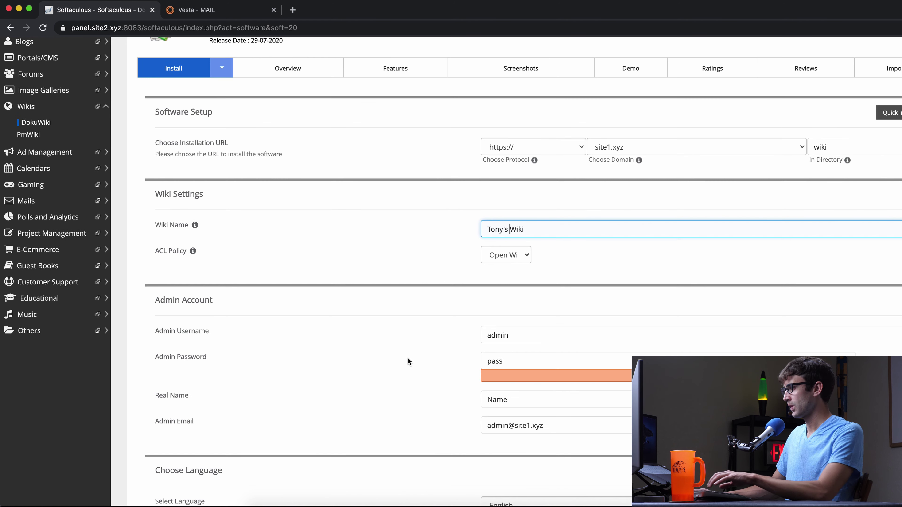
pyautogui.scroll(-1, 522, 284)
pyautogui.scroll(-3, 542, 362)
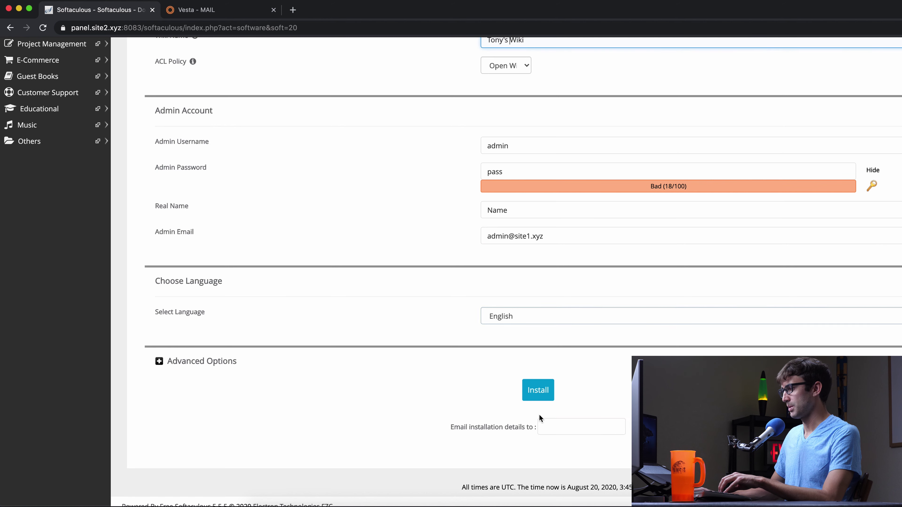
pyautogui.click(546, 395)
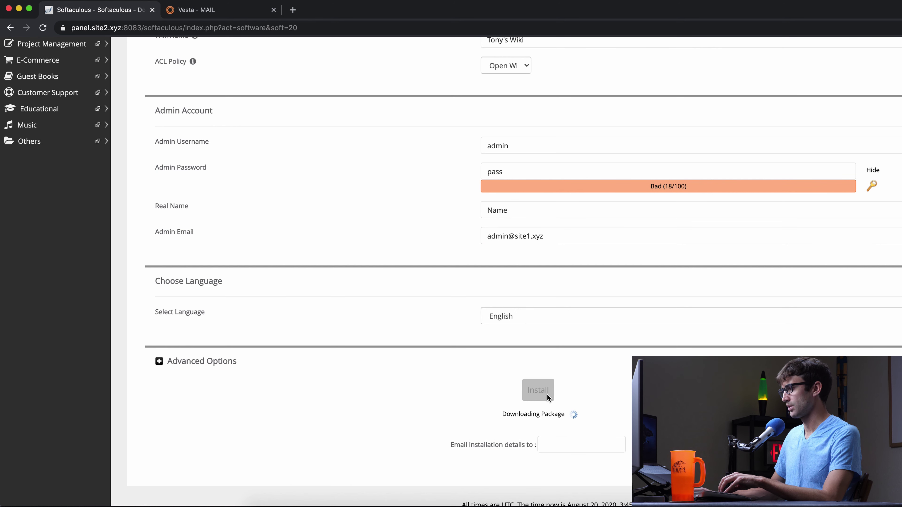
pyautogui.scroll(3, 518, 372)
pyautogui.scroll(-3, 517, 372)
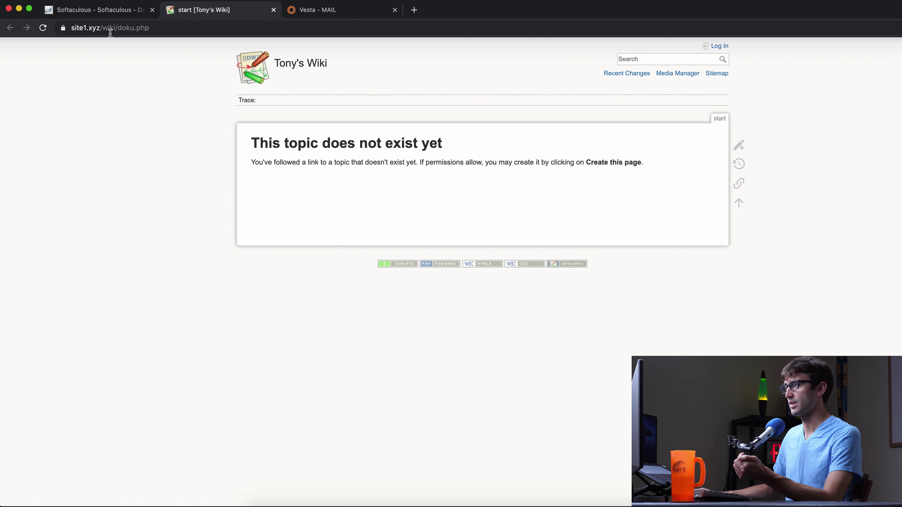
# Create the start page with the text "Hello world welcom to my wiki!" and save it
pyautogui.moveTo(740, 146)
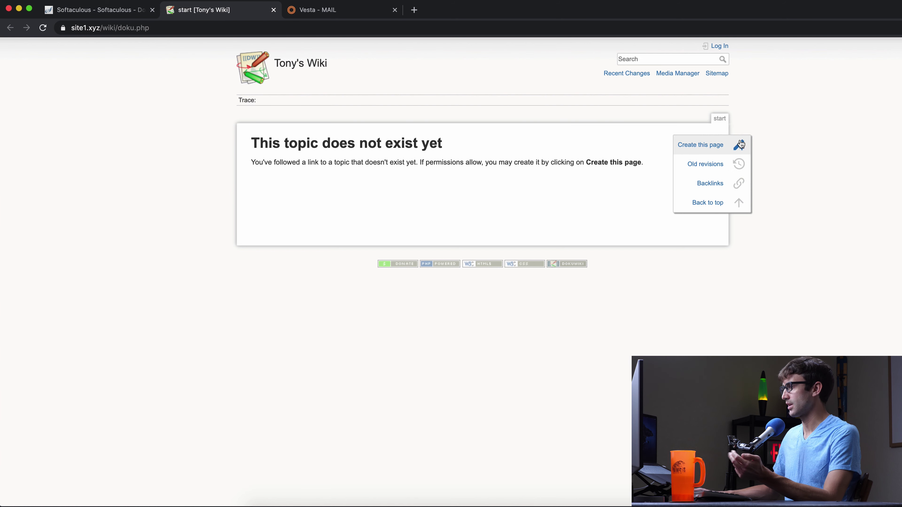
pyautogui.click(739, 147)
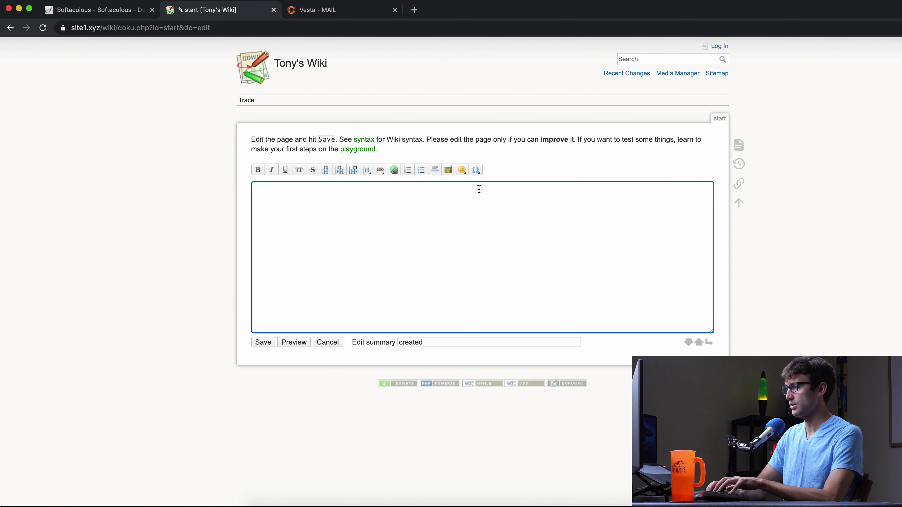
pyautogui.write('Hello world welcom to m')
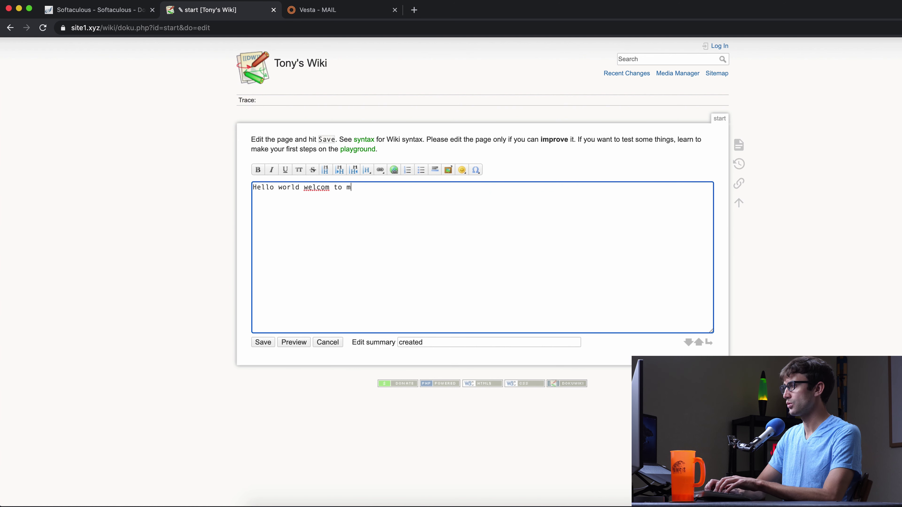
pyautogui.write('y wiki!')
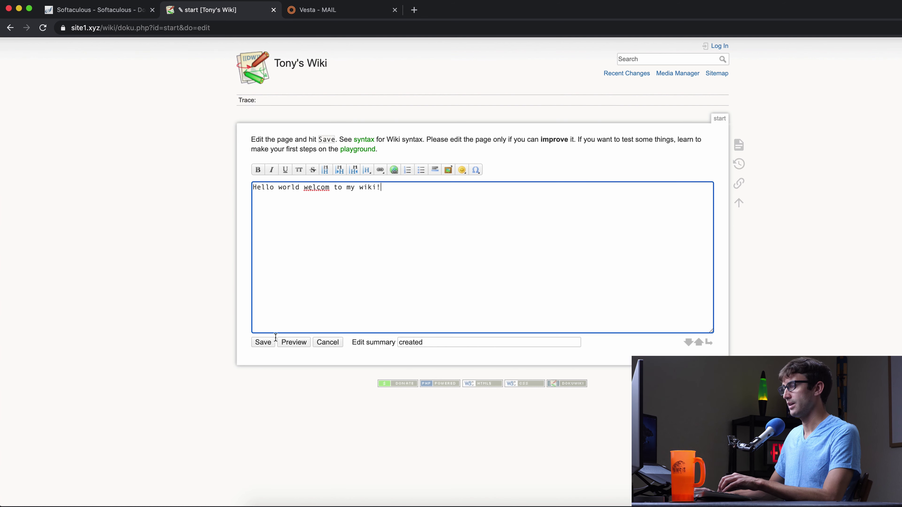
pyautogui.click(268, 342)
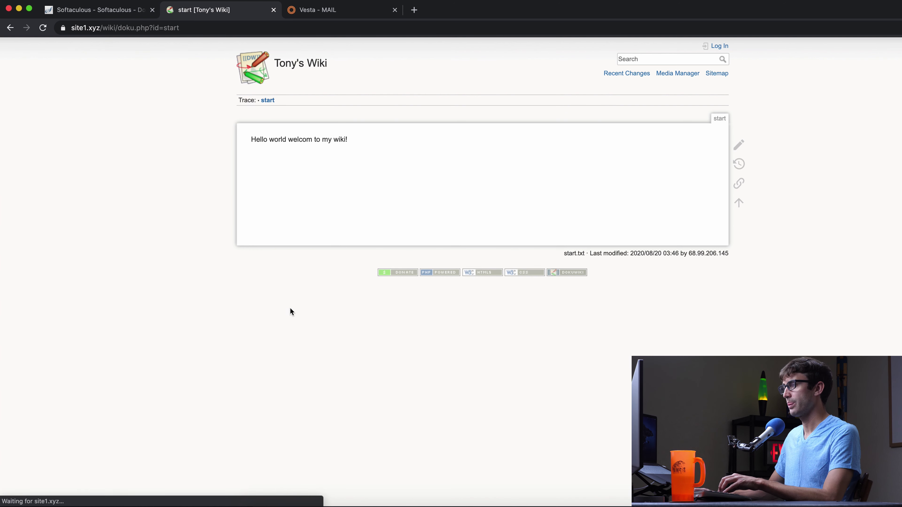
# Remove ?id=start from the address and load the plain wiki URL
pyautogui.click(119, 27)
pyautogui.press('Right')
pyautogui.press('BackSpace')
pyautogui.press('BackSpace')
pyautogui.press('BackSpace')
pyautogui.press('BackSpace')
pyautogui.press('BackSpace')
pyautogui.press('BackSpace')
pyautogui.press('BackSpace')
pyautogui.press('BackSpace')
pyautogui.press('BackSpace')
pyautogui.press('Return')
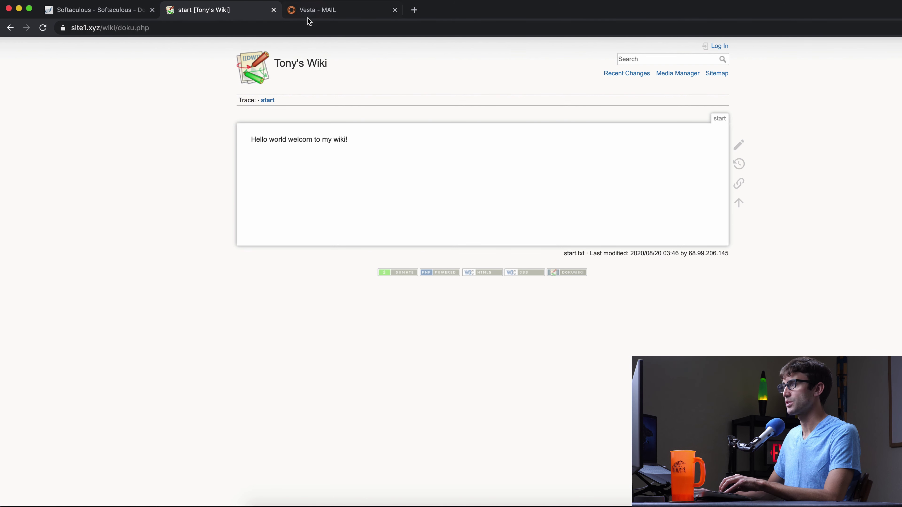
# In the DokuWiki install success tab, load the address site1.xyz/presta
pyautogui.click(309, 14)
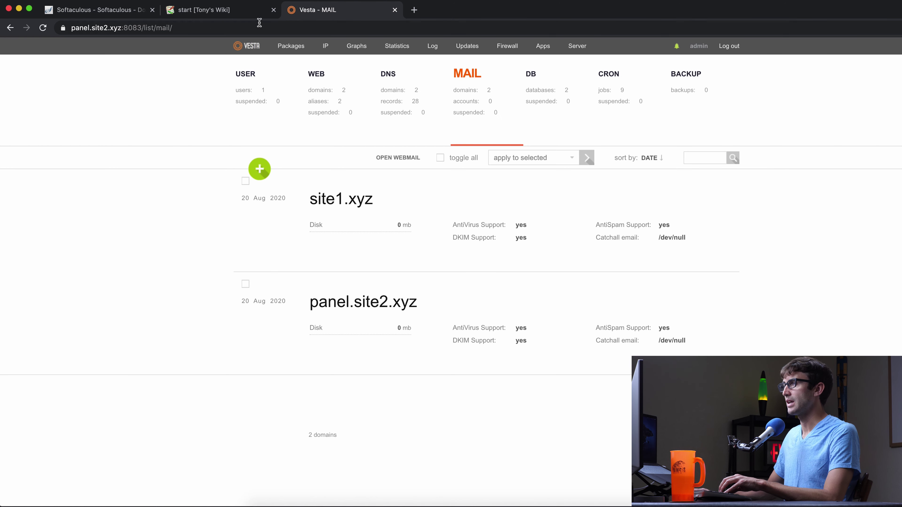
pyautogui.click(123, 13)
pyautogui.click(183, 22)
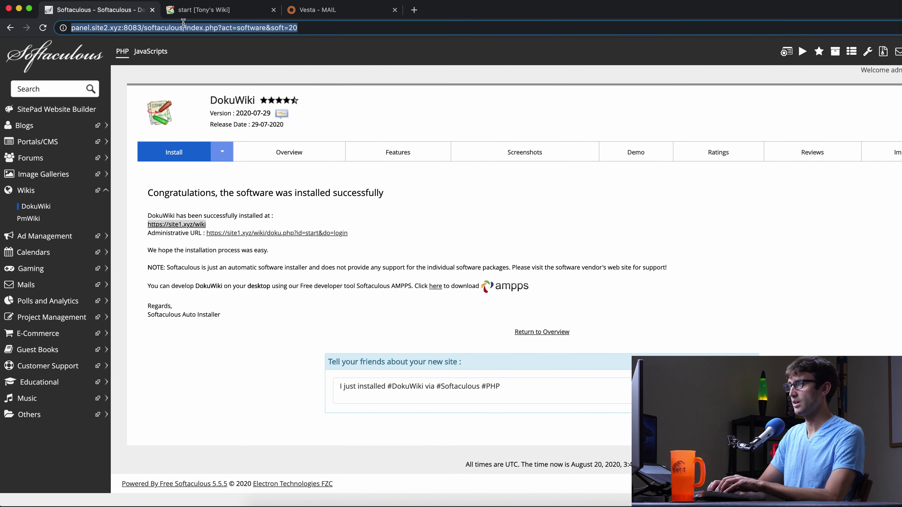
pyautogui.write('site1.xyz')
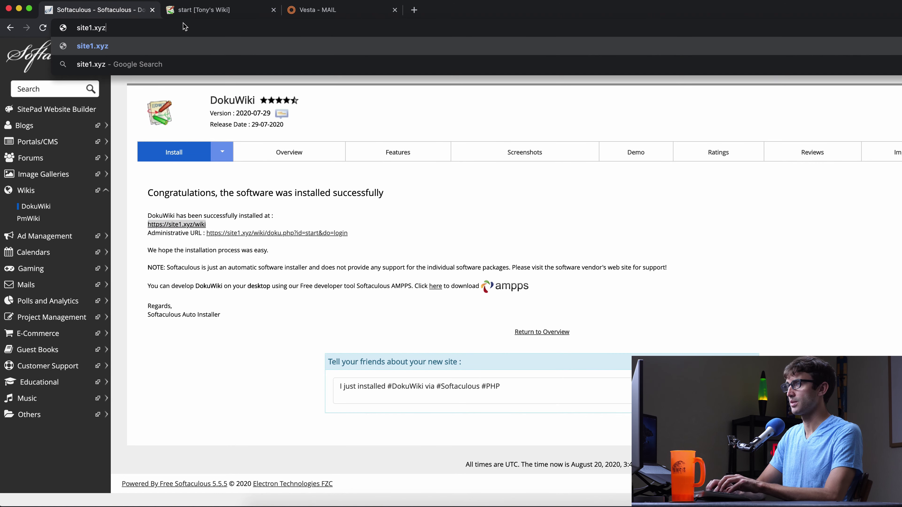
pyautogui.write('/presta')
pyautogui.press('Return')
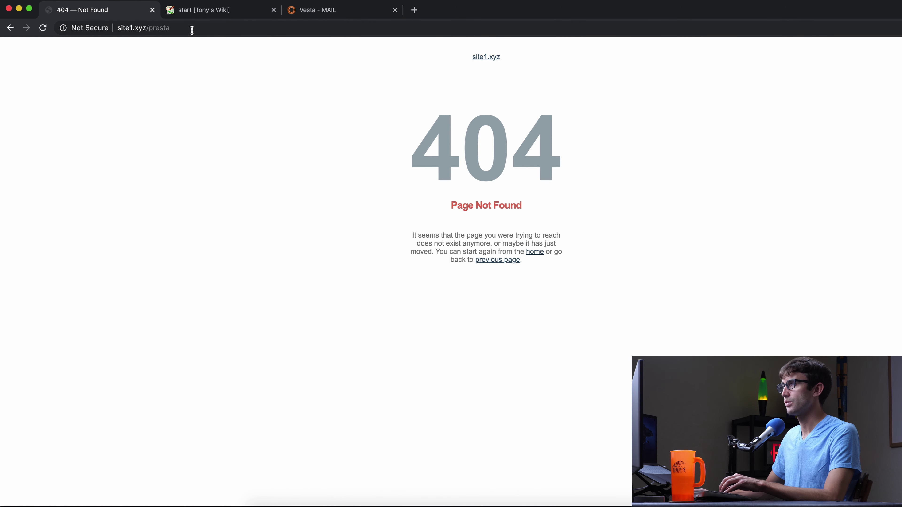
# Correct the address to site1.xyz/store to load Tony's Store, then go back to the wiki
pyautogui.click(191, 28)
pyautogui.doubleClick(159, 28)
pyautogui.write('store')
pyautogui.press('Return')
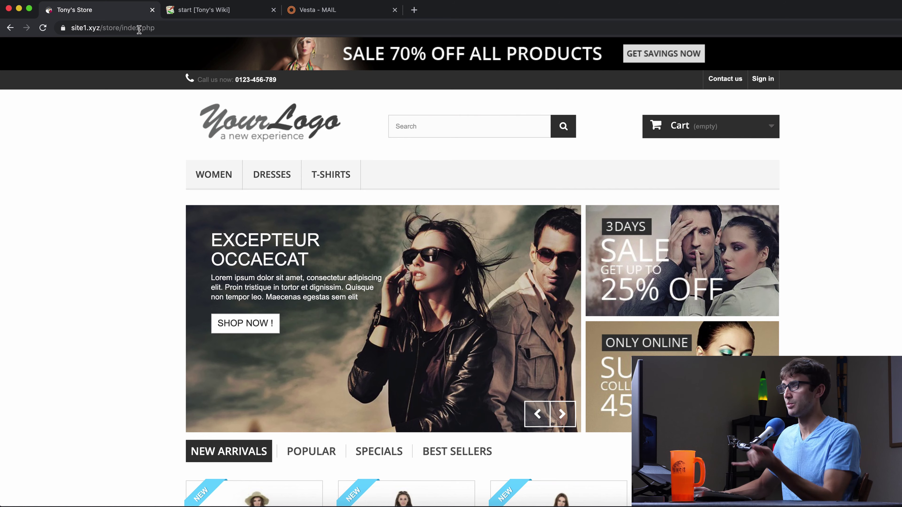
pyautogui.click(256, 11)
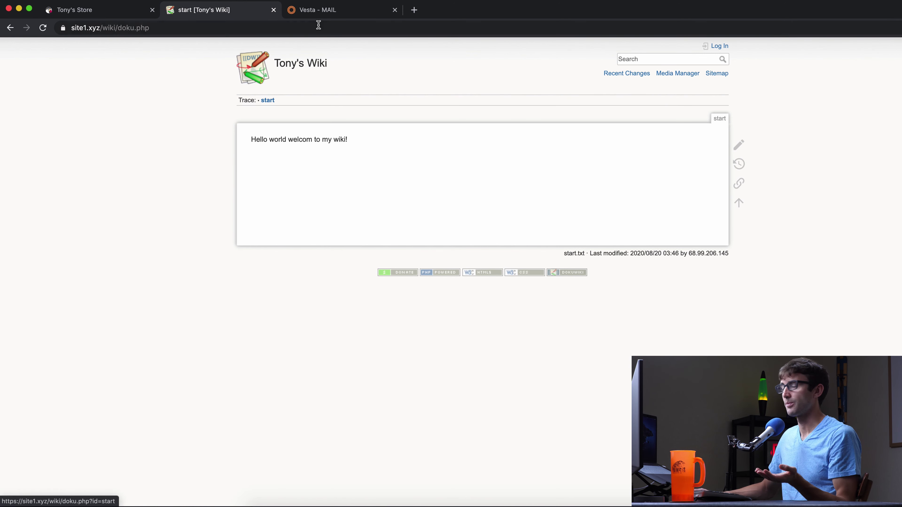
# Reload Vesta's mail domains list, showing site1.xyz and panel.site2.xyz with 0 accounts
pyautogui.click(346, 16)
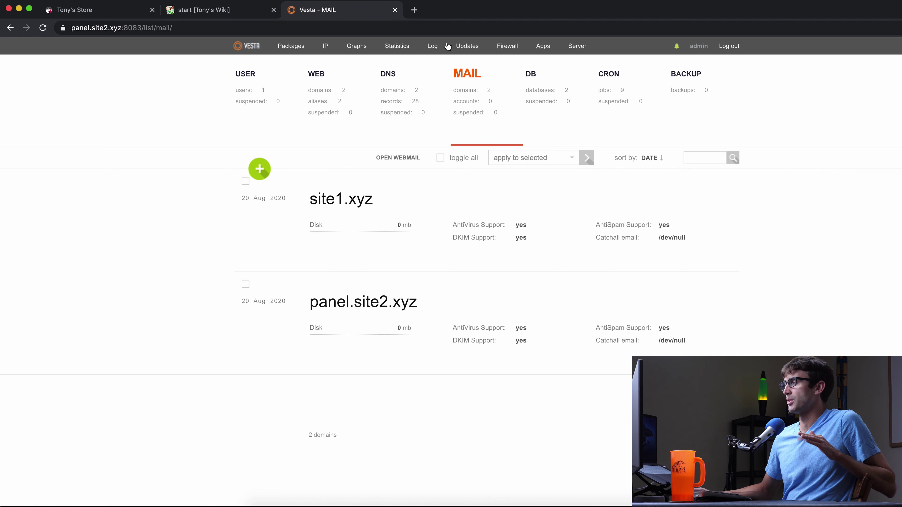
pyautogui.click(466, 95)
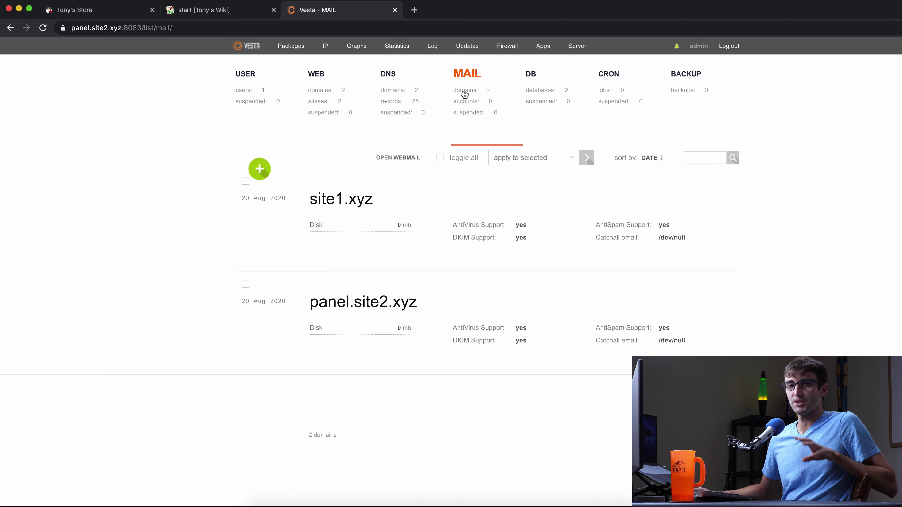
pyautogui.moveTo(356, 185)
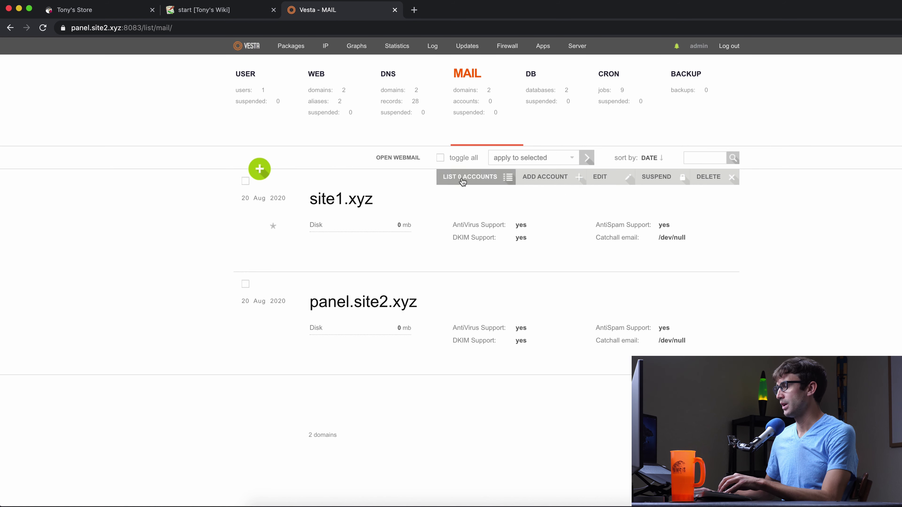
# Add a password-protected mail account on site1.xyz that emails its login credentials to itself, then open webmail
pyautogui.click(556, 181)
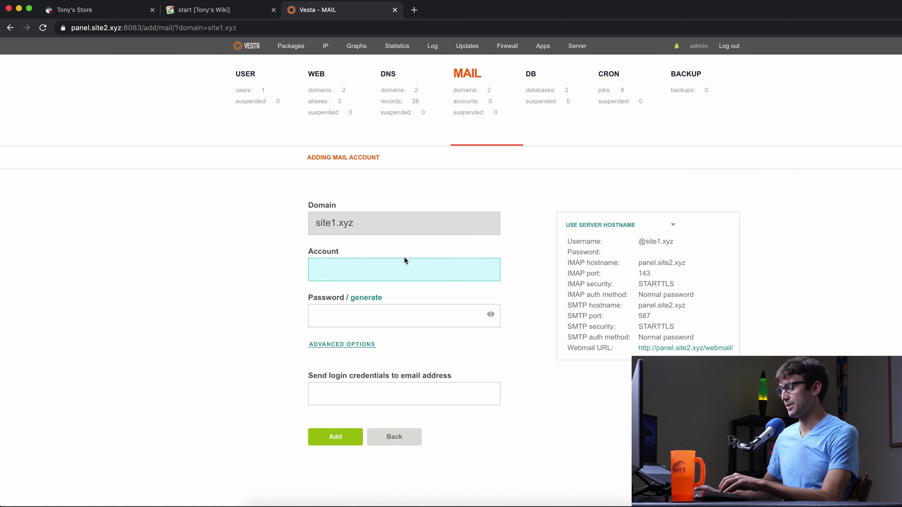
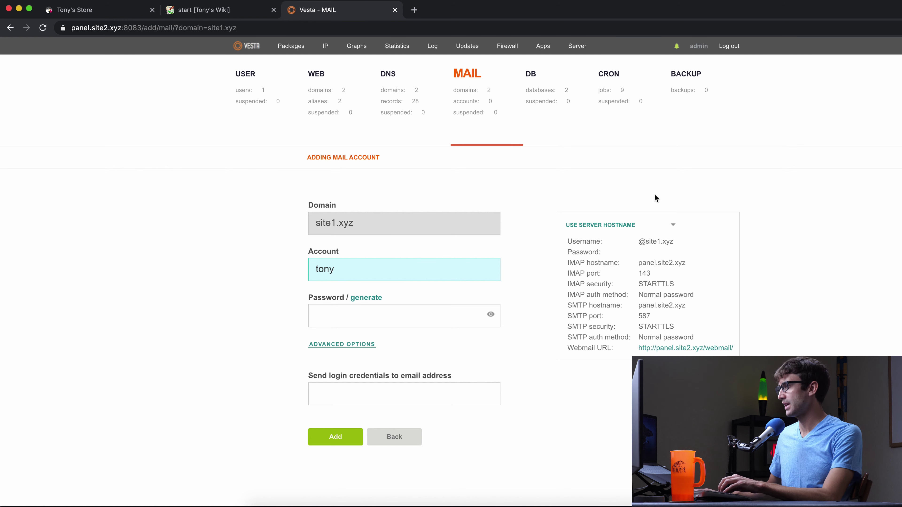
pyautogui.click(363, 325)
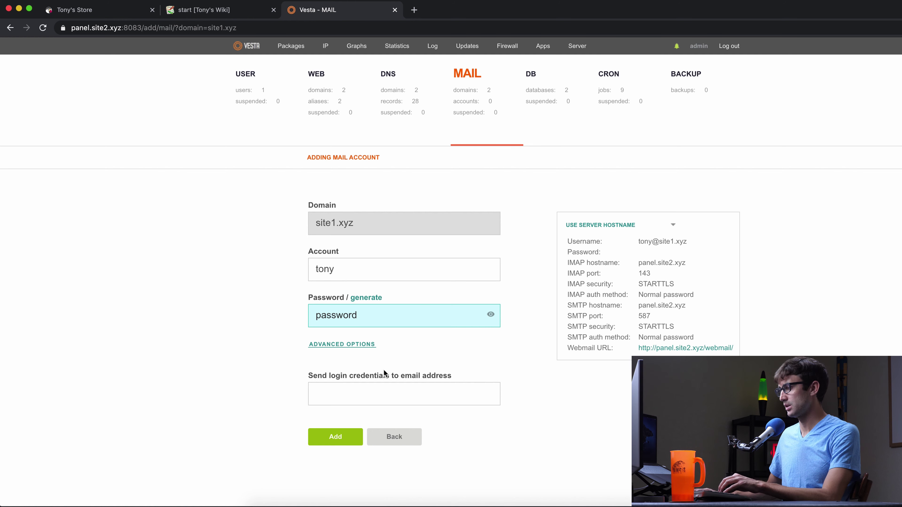
pyautogui.click(386, 397)
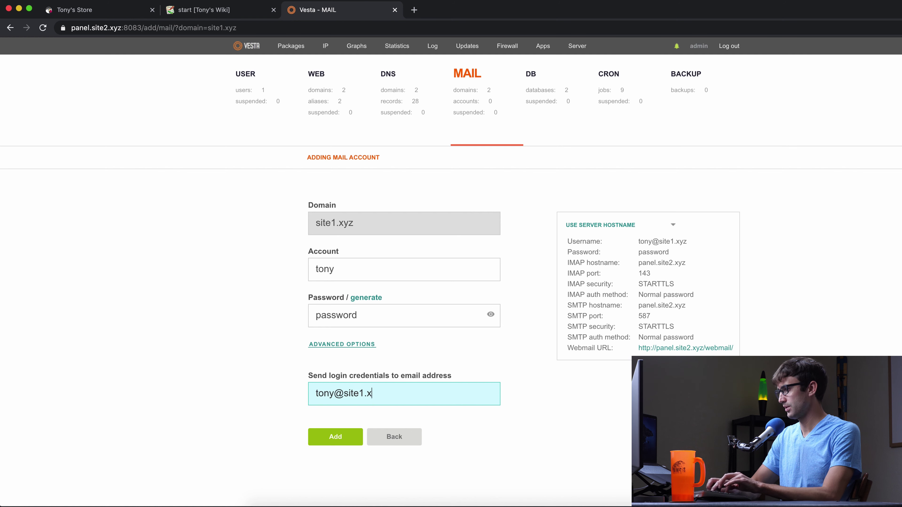
pyautogui.click(336, 438)
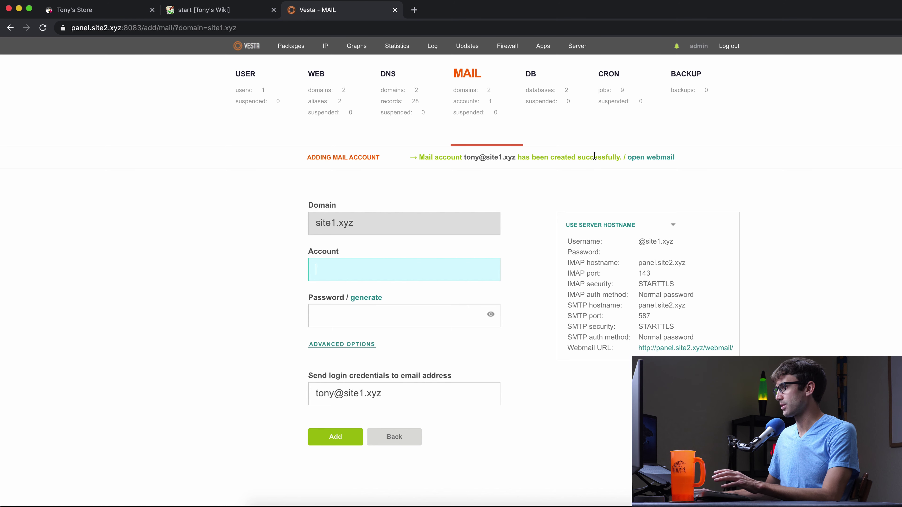
pyautogui.click(641, 162)
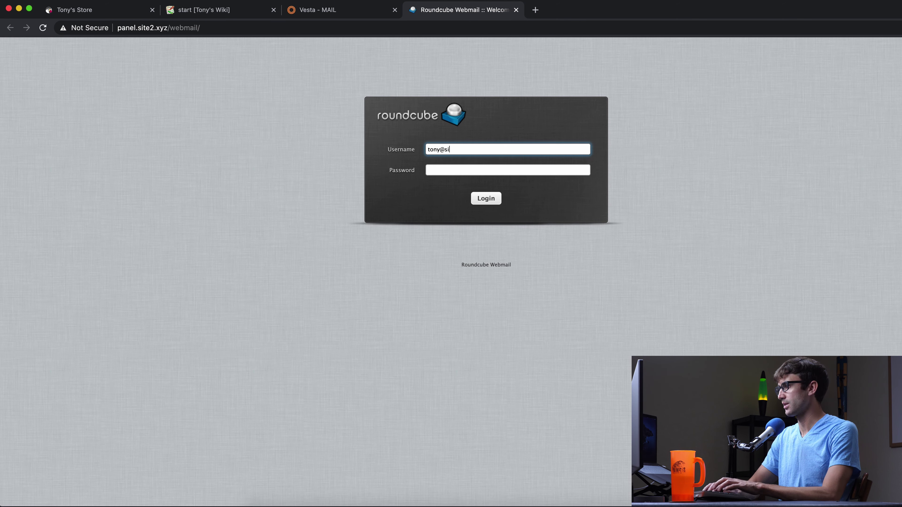
# Sign in to the new mailbox and read the Email Credentials message listing IMAP and SMTP settings
pyautogui.press('Tab')
pyautogui.press('Return')
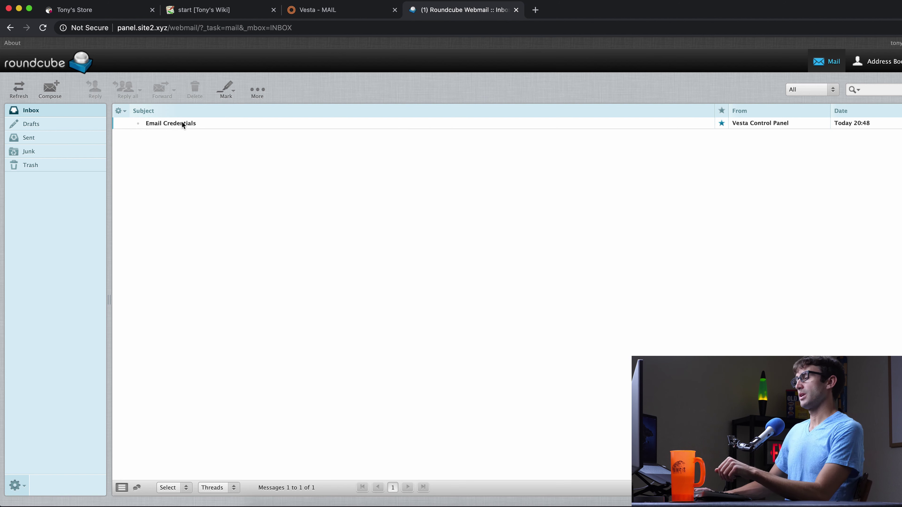
pyautogui.doubleClick(182, 124)
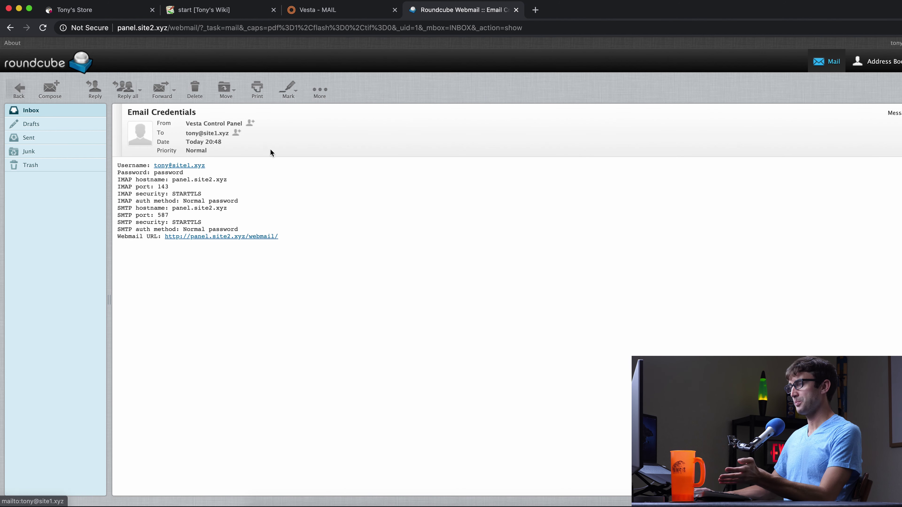
pyautogui.moveTo(390, 263); pyautogui.dragTo(298, 241)
pyautogui.click(346, 250)
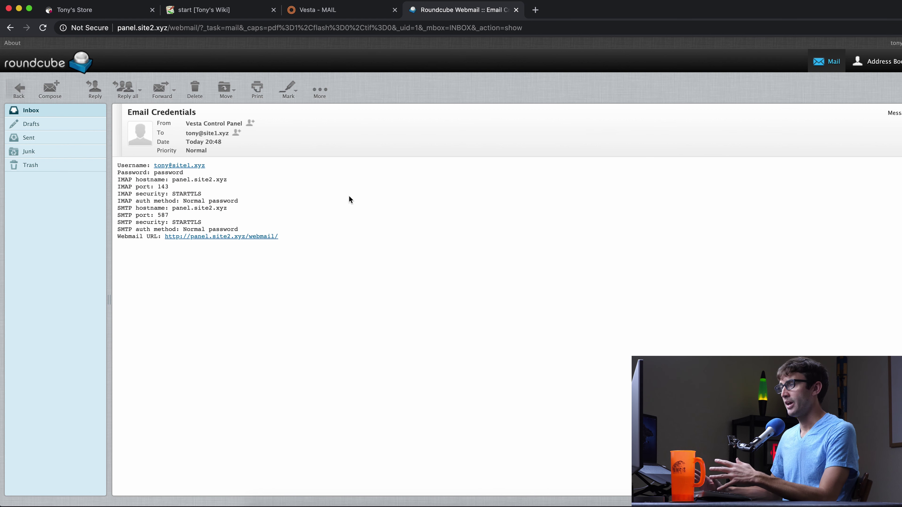
pyautogui.click(308, 11)
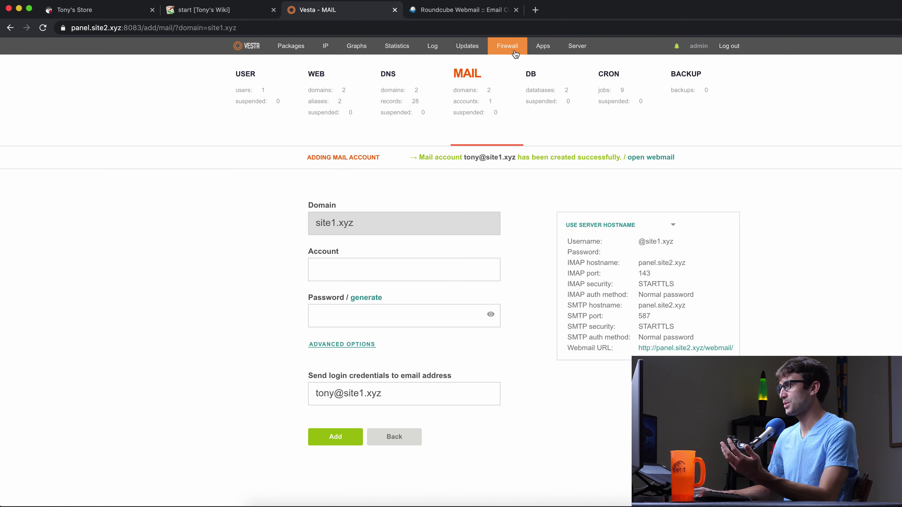
# Browse the Log, Statistics, Graphs and IP pages, finishing on Packages showing default and gainsboro
pyautogui.click(432, 46)
pyautogui.click(409, 48)
pyautogui.click(353, 46)
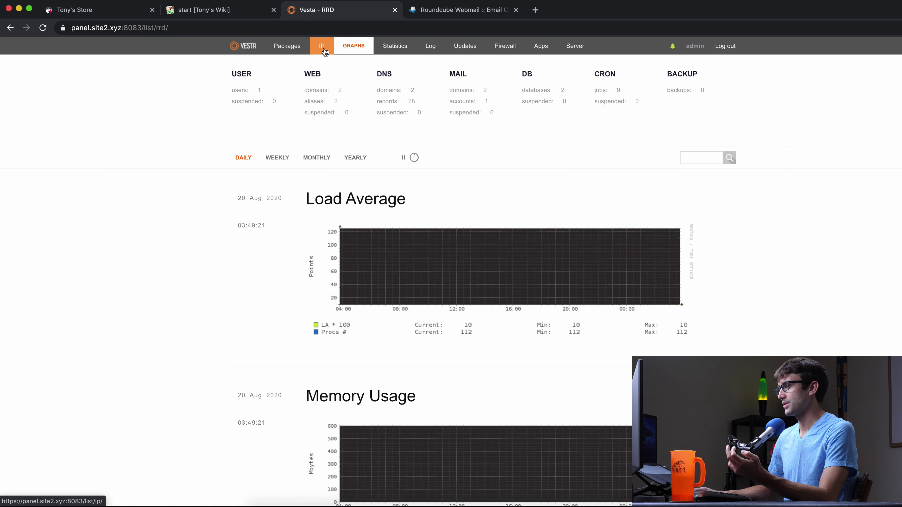
pyautogui.click(324, 48)
pyautogui.click(290, 50)
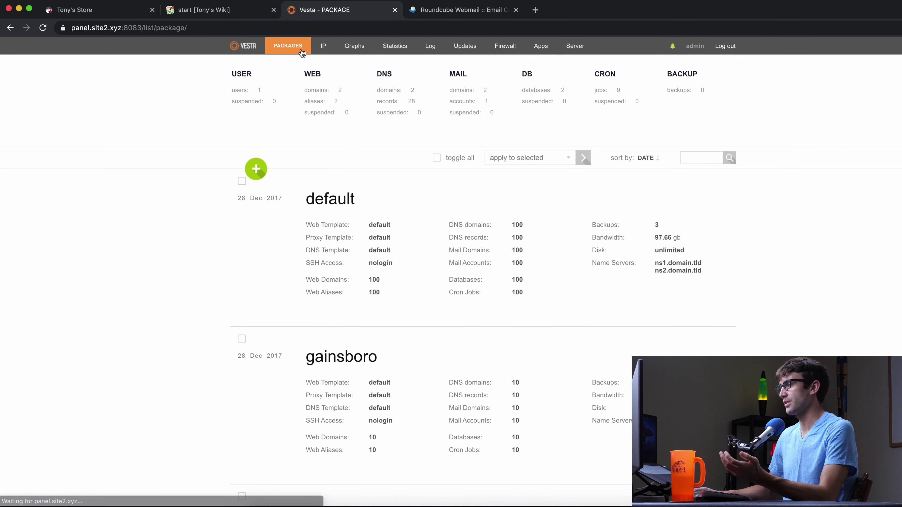